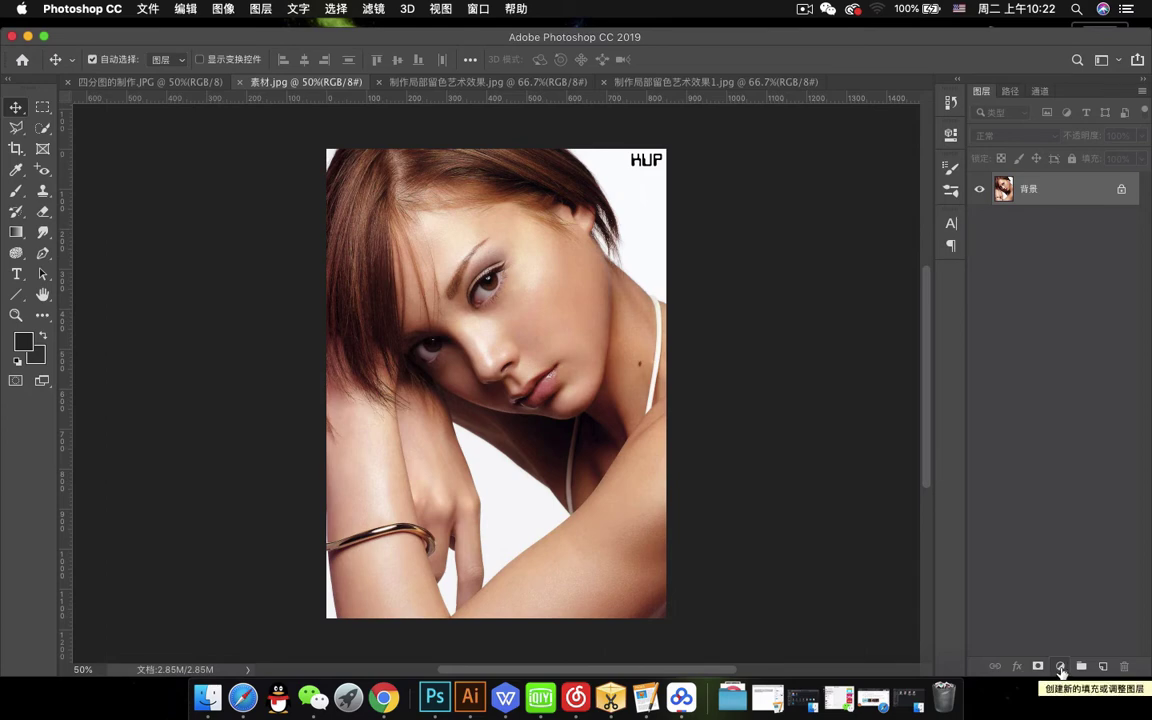
click(1060, 667)
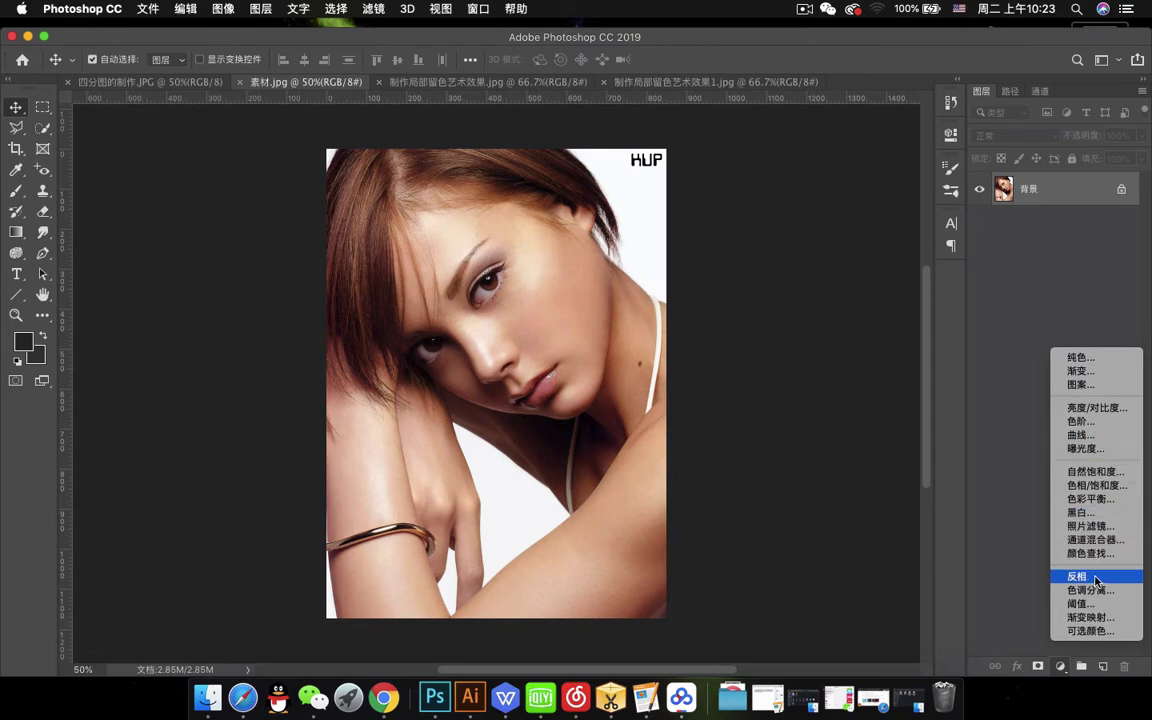
click(1004, 453)
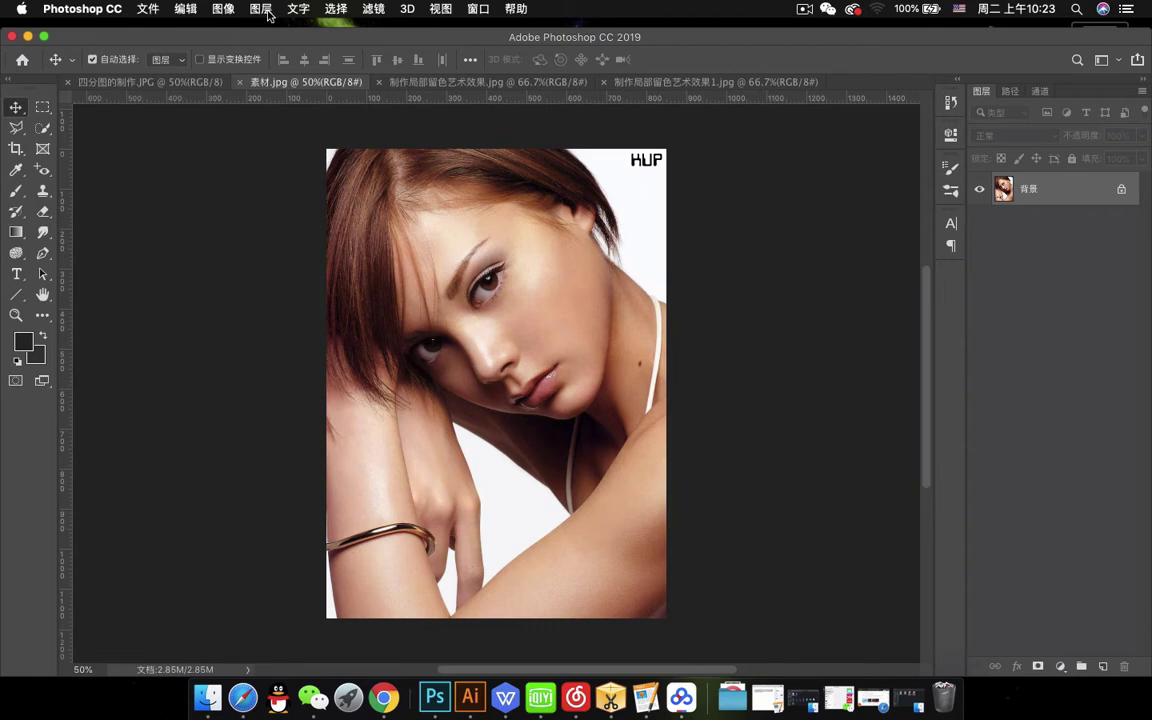
click(215, 12)
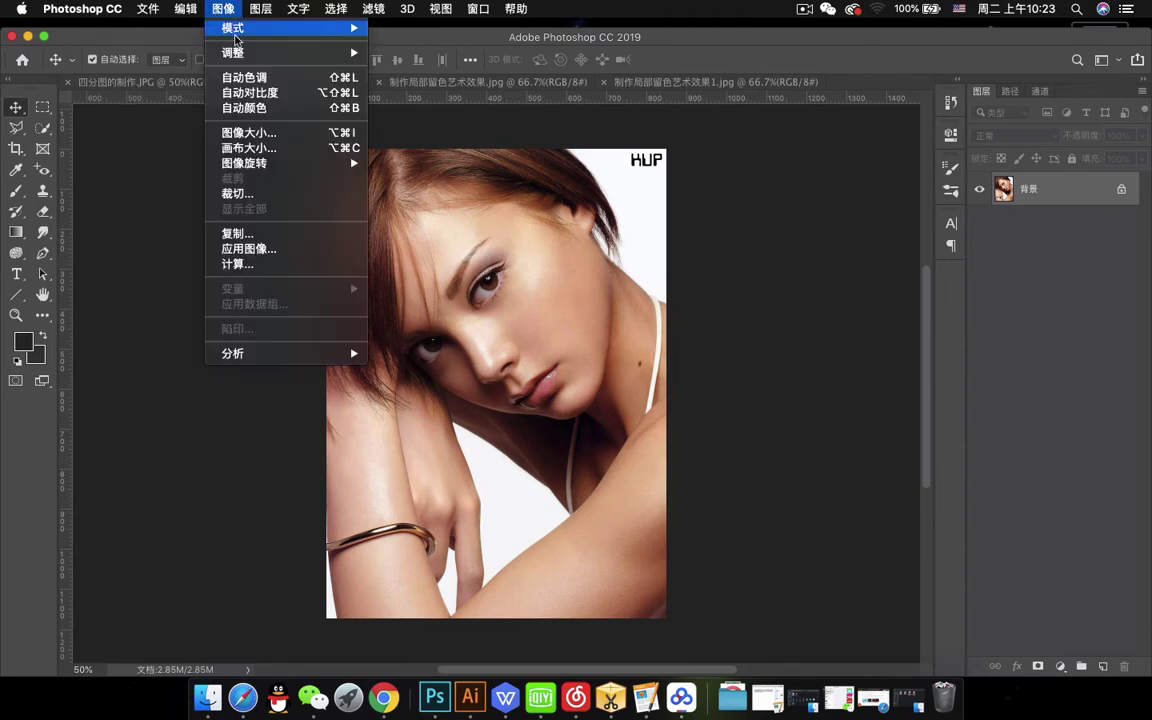
mouse_move(221, 54)
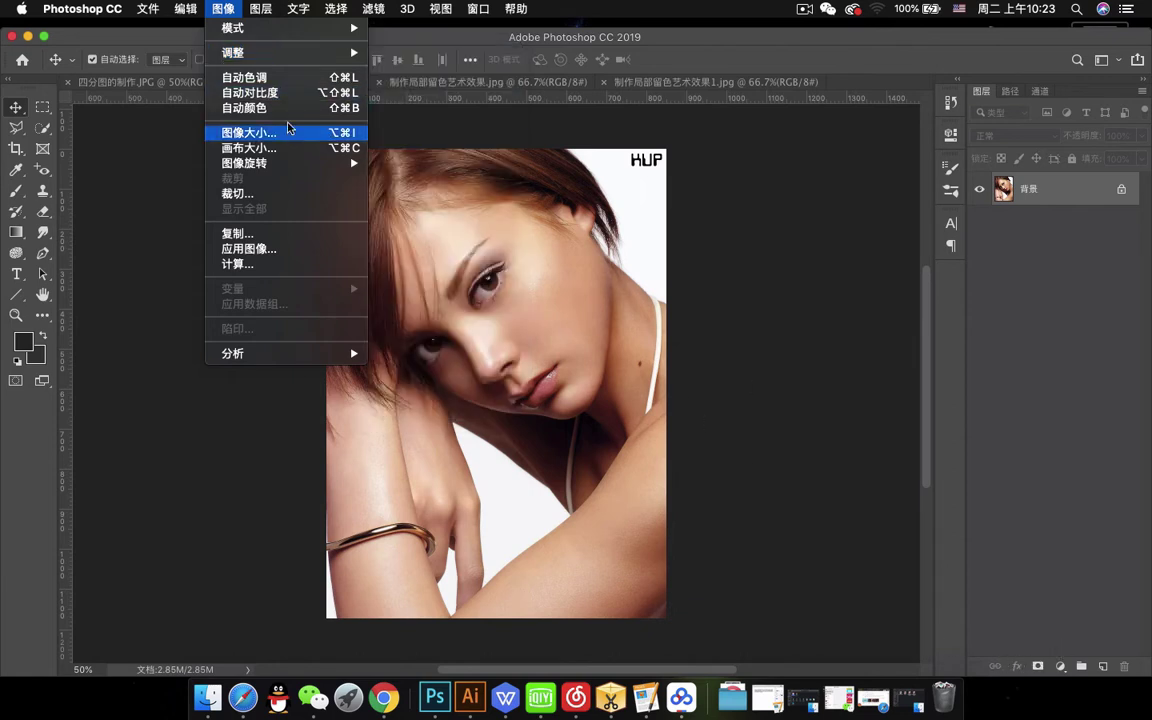
click(205, 14)
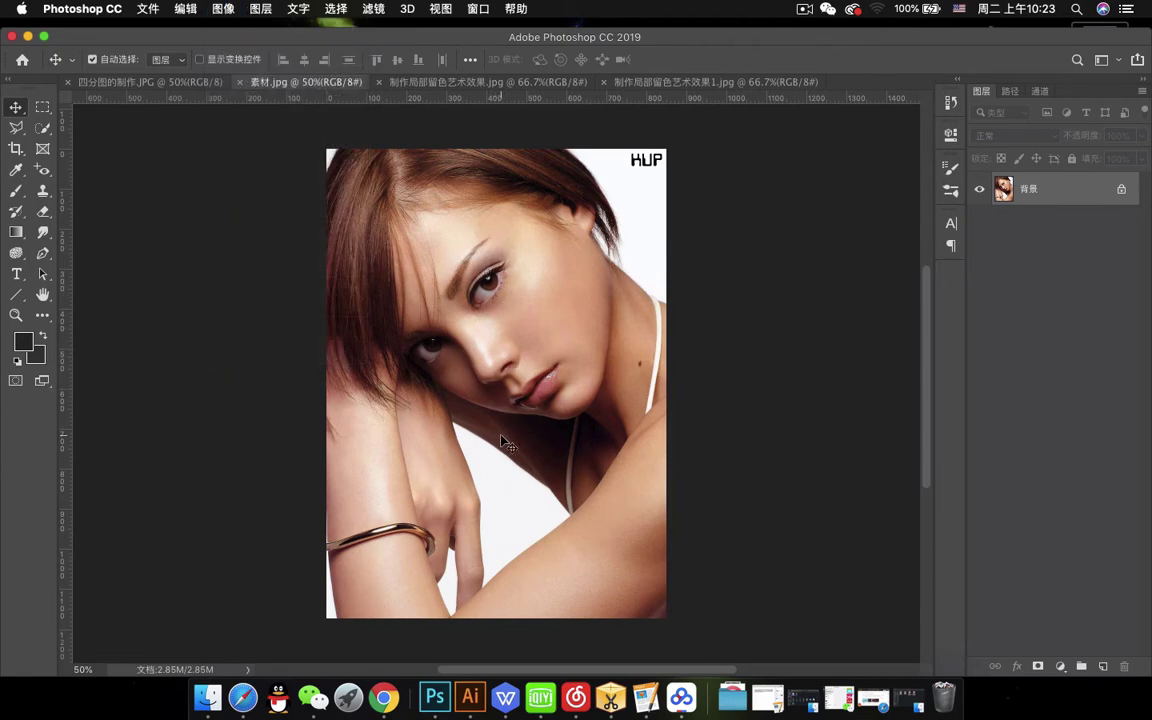
Apply a Hue/Saturation adjustment with hue +60 directly to the background photo and undo it
click(222, 12)
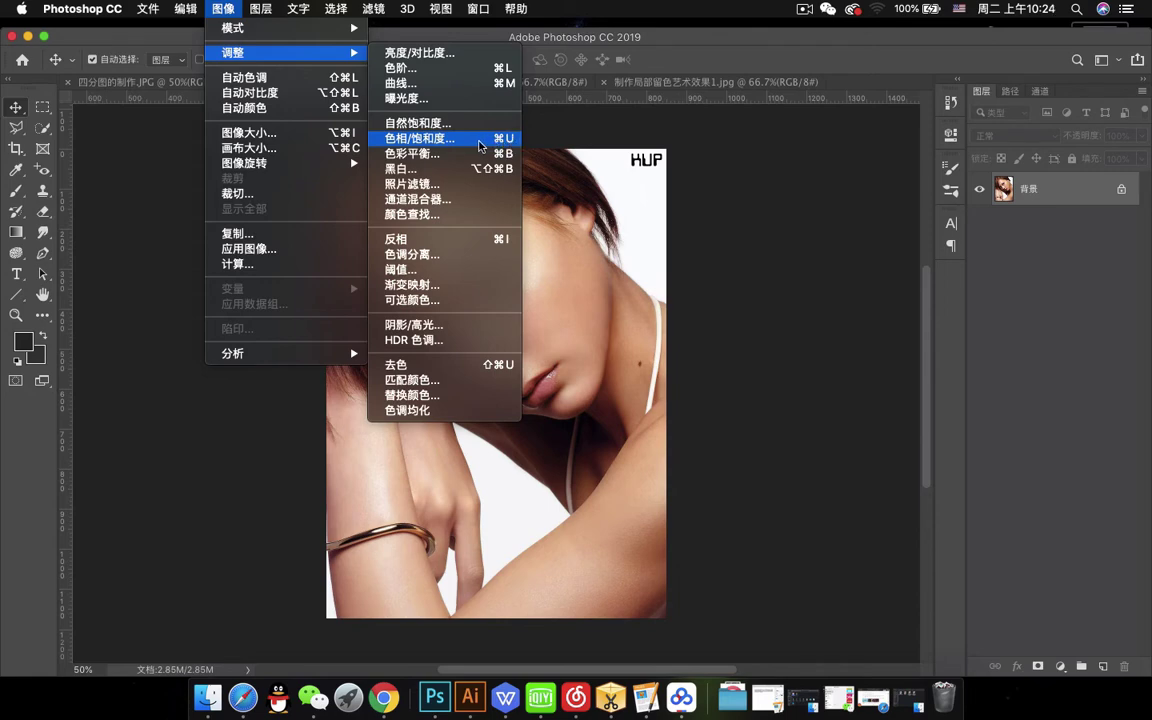
click(435, 138)
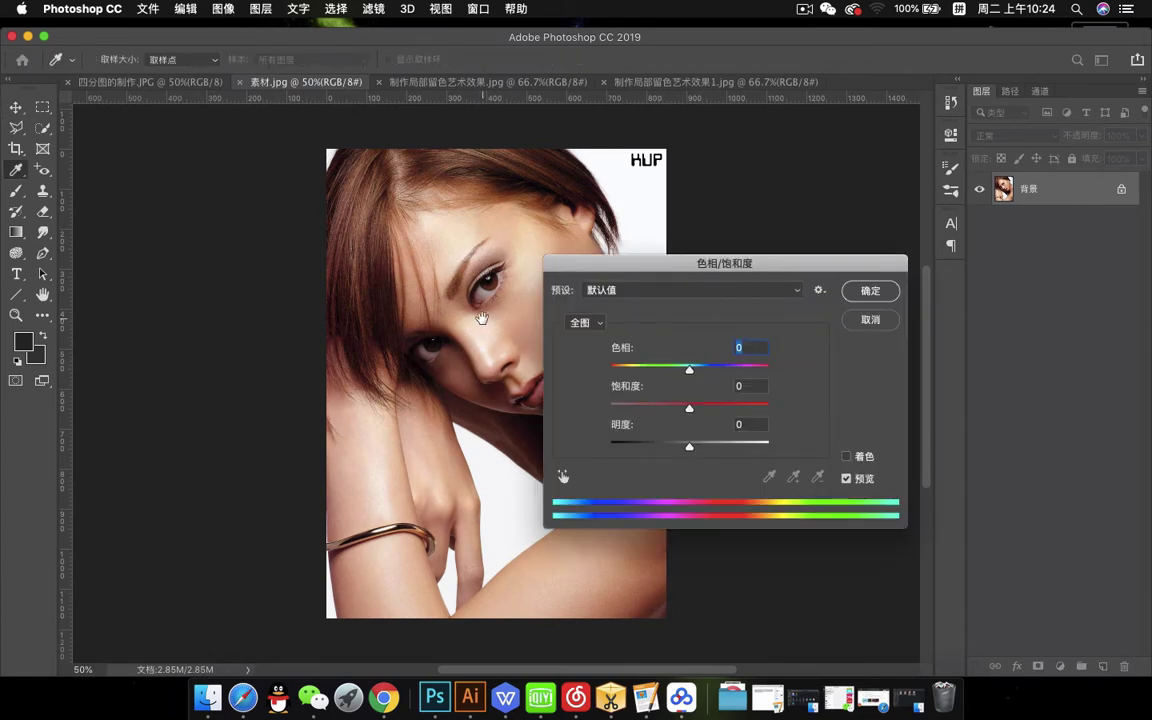
scroll(305, 290, right, 5)
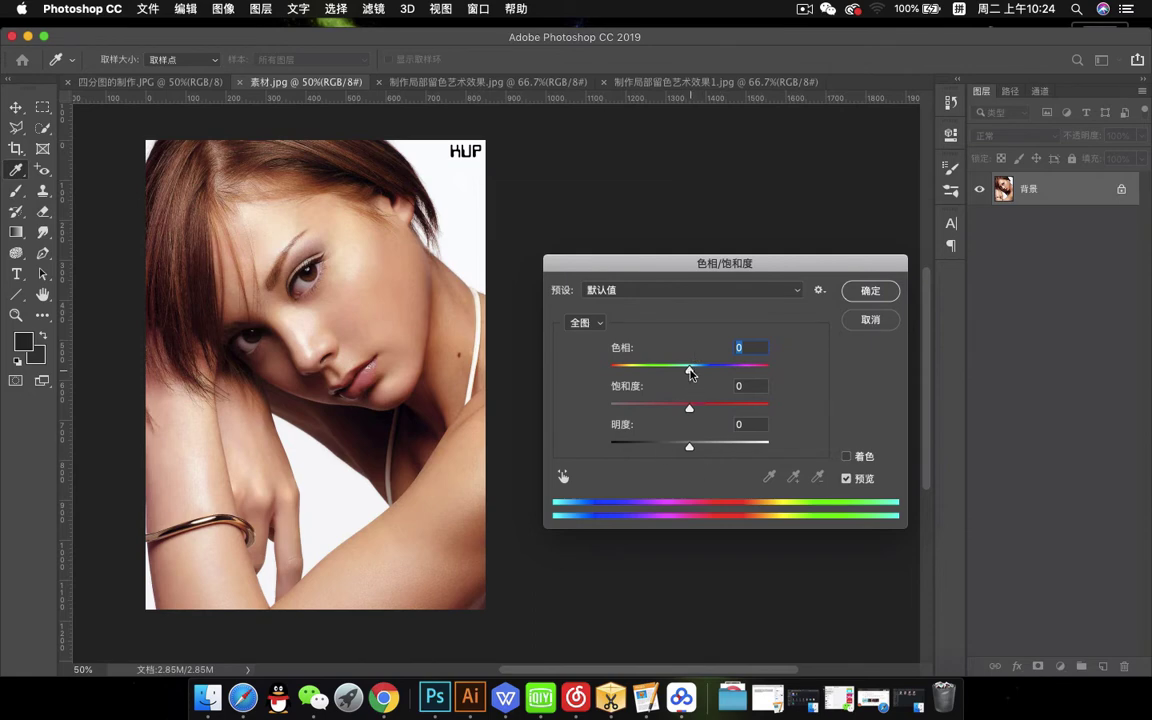
drag(689, 372, 732, 373)
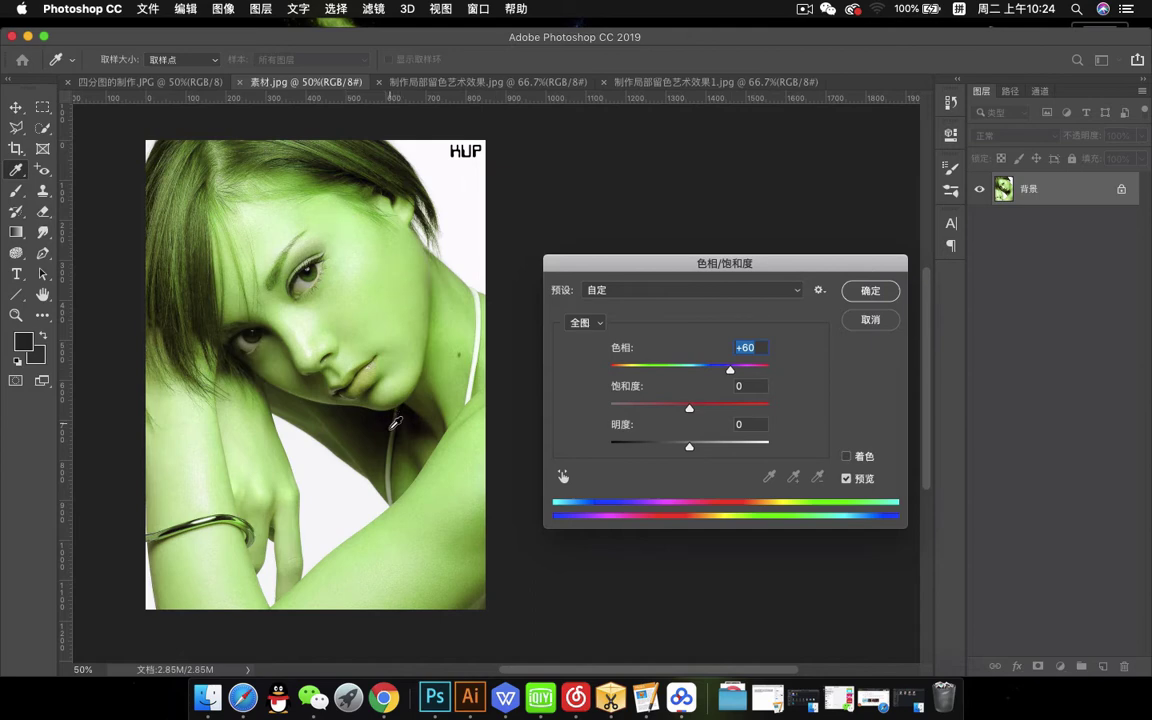
click(866, 297)
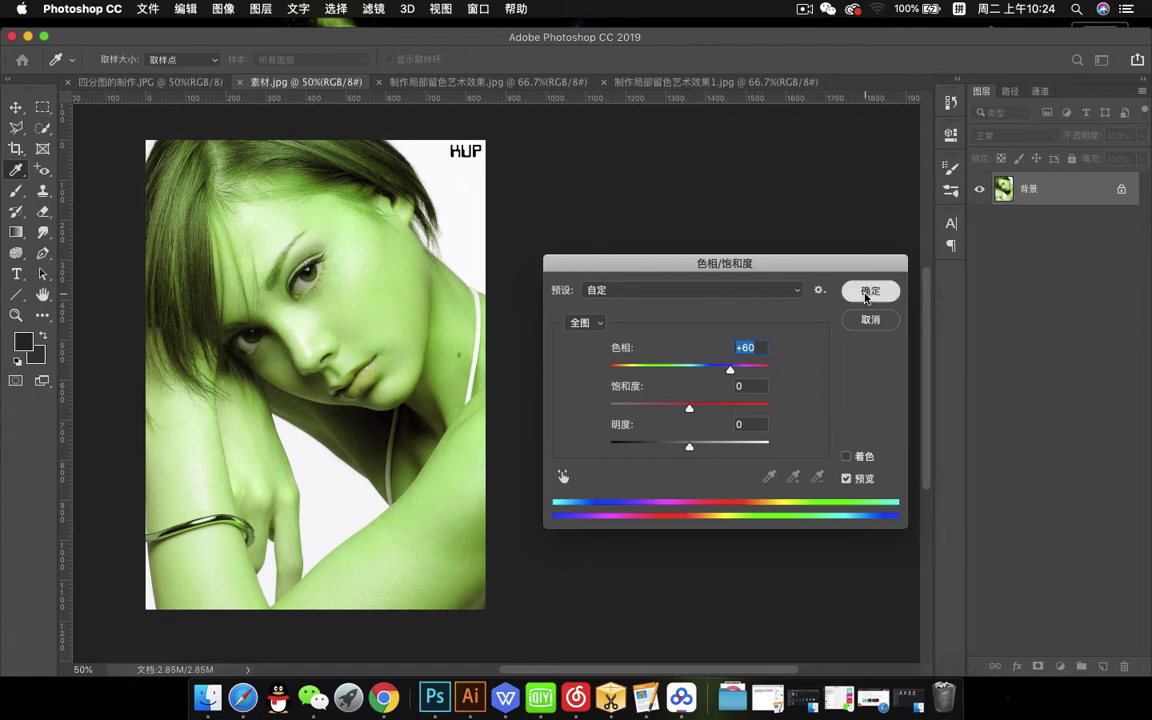
click(868, 293)
key(v)
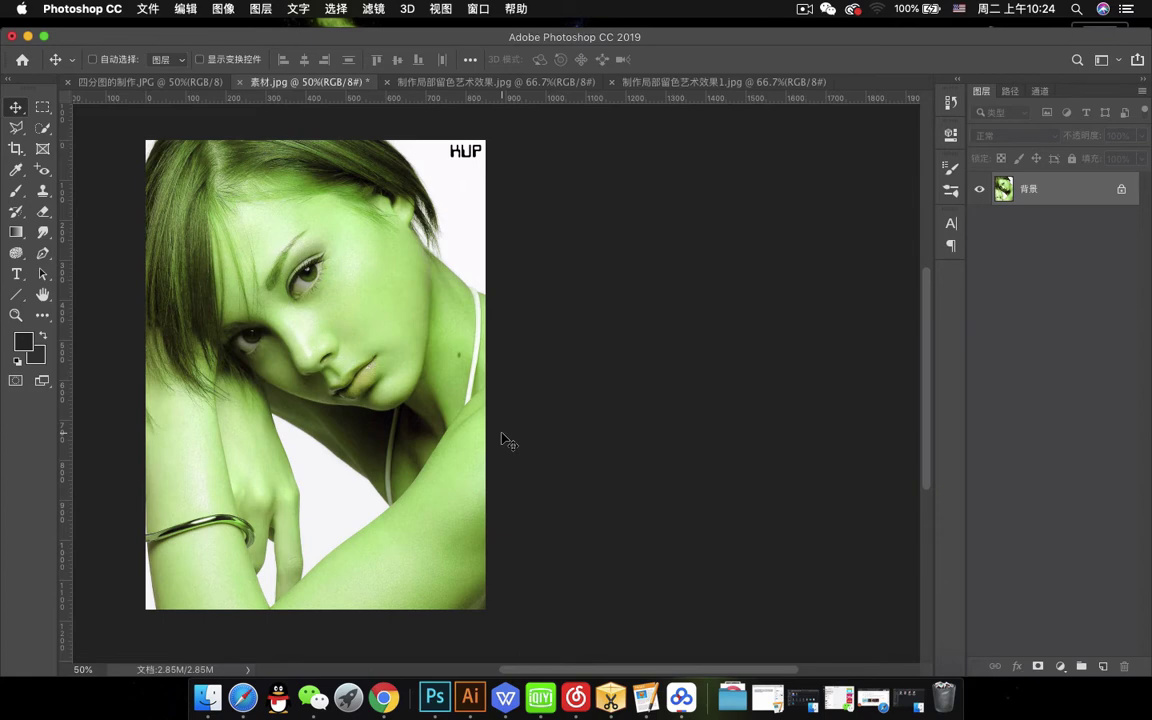
key(super+z)
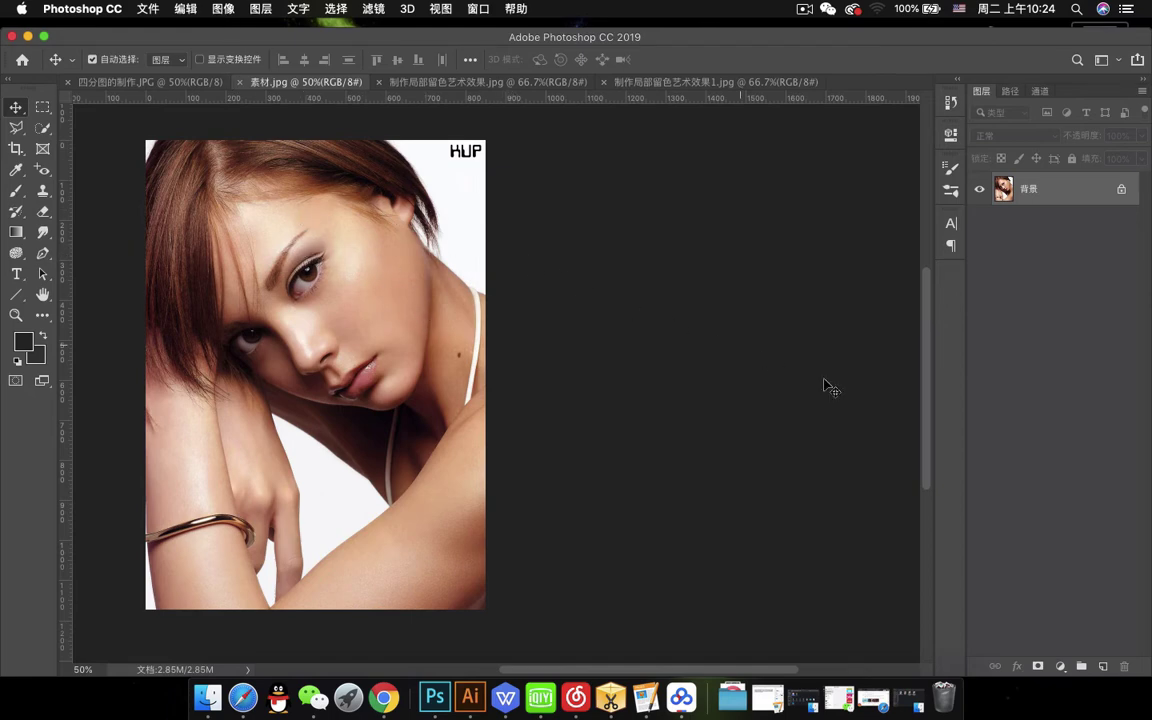
Add a Hue/Saturation adjustment layer above the background photo with its hue set to +62
click(1060, 667)
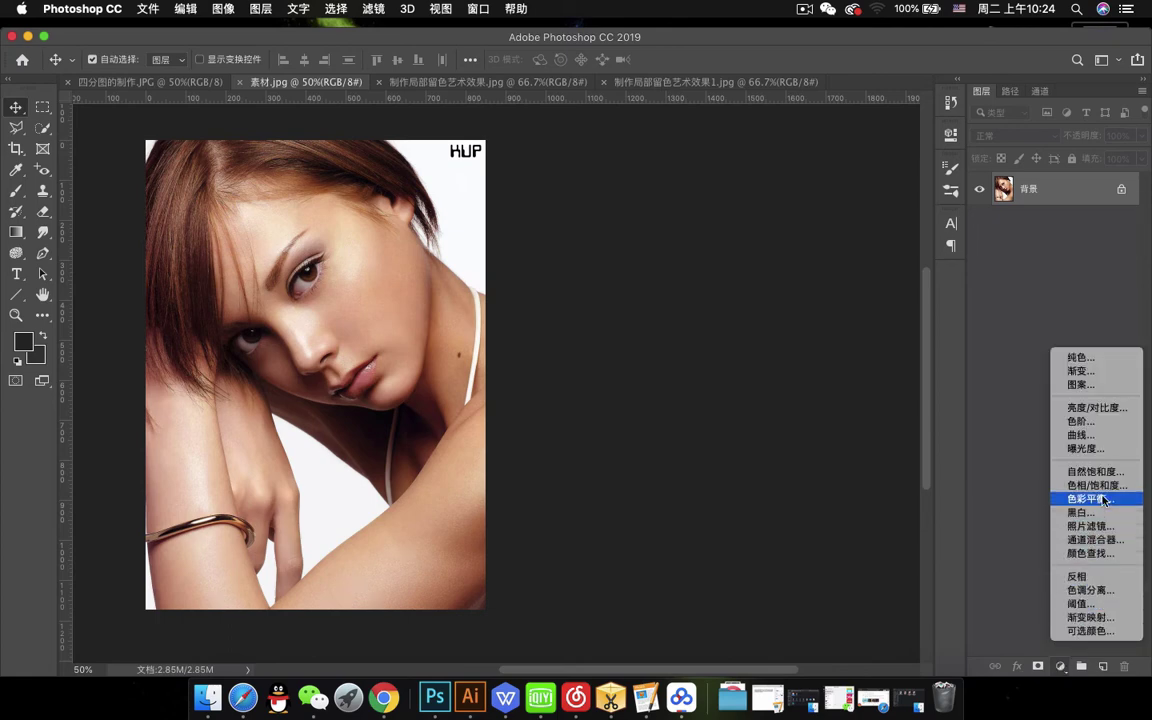
click(1100, 485)
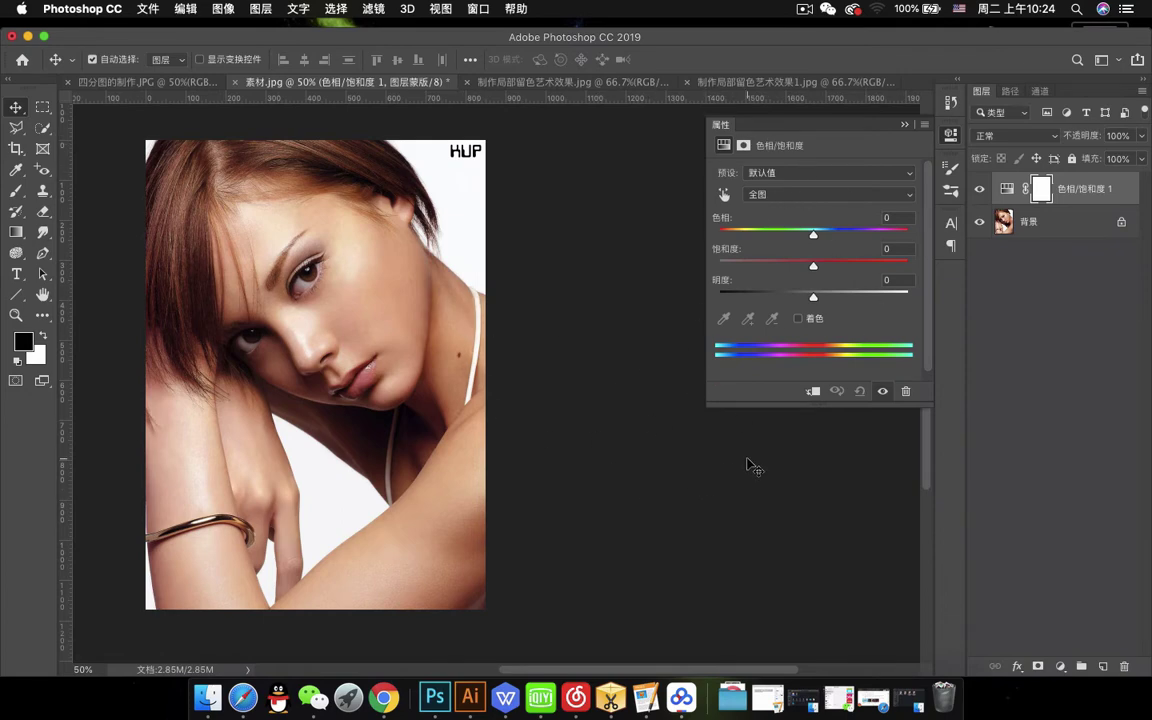
drag(813, 234, 864, 234)
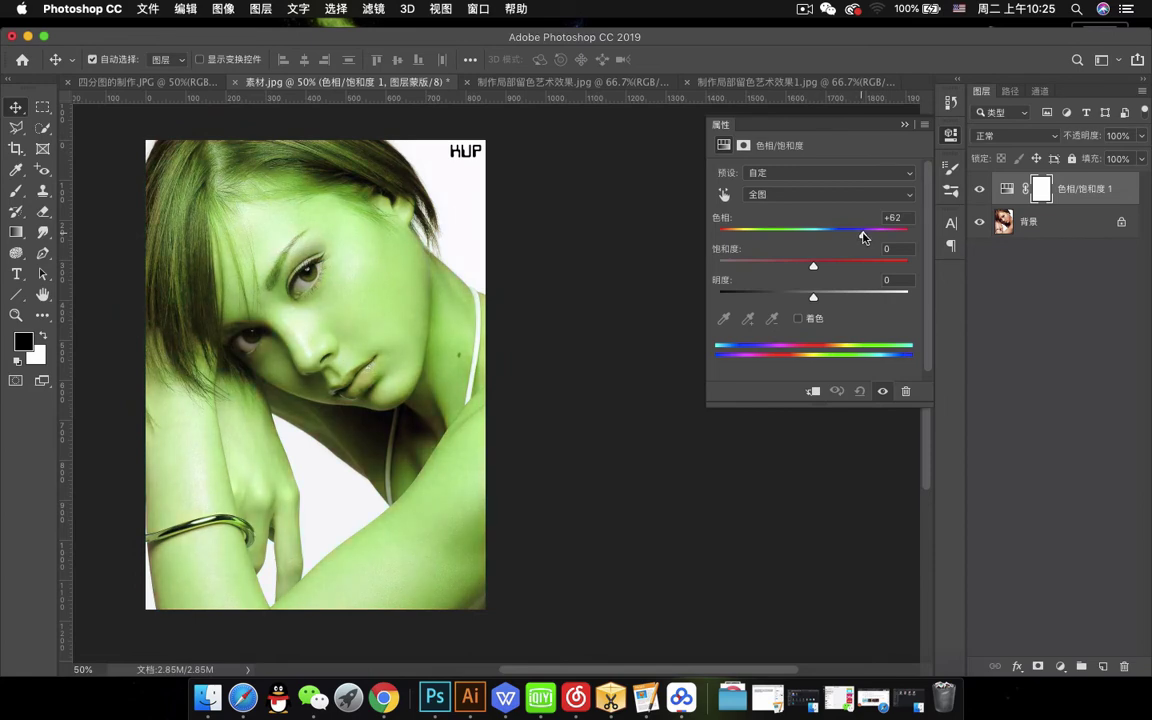
click(906, 125)
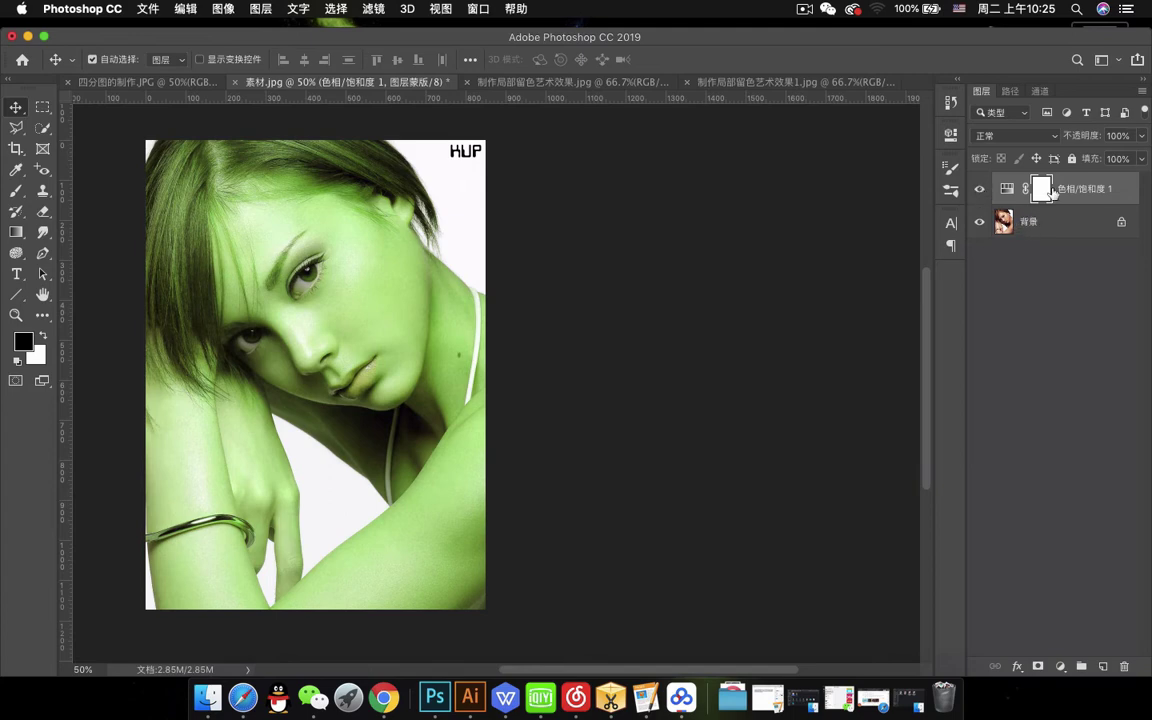
Toggle the Hue/Saturation layer off and on to compare the photo, and delete the layer
click(980, 192)
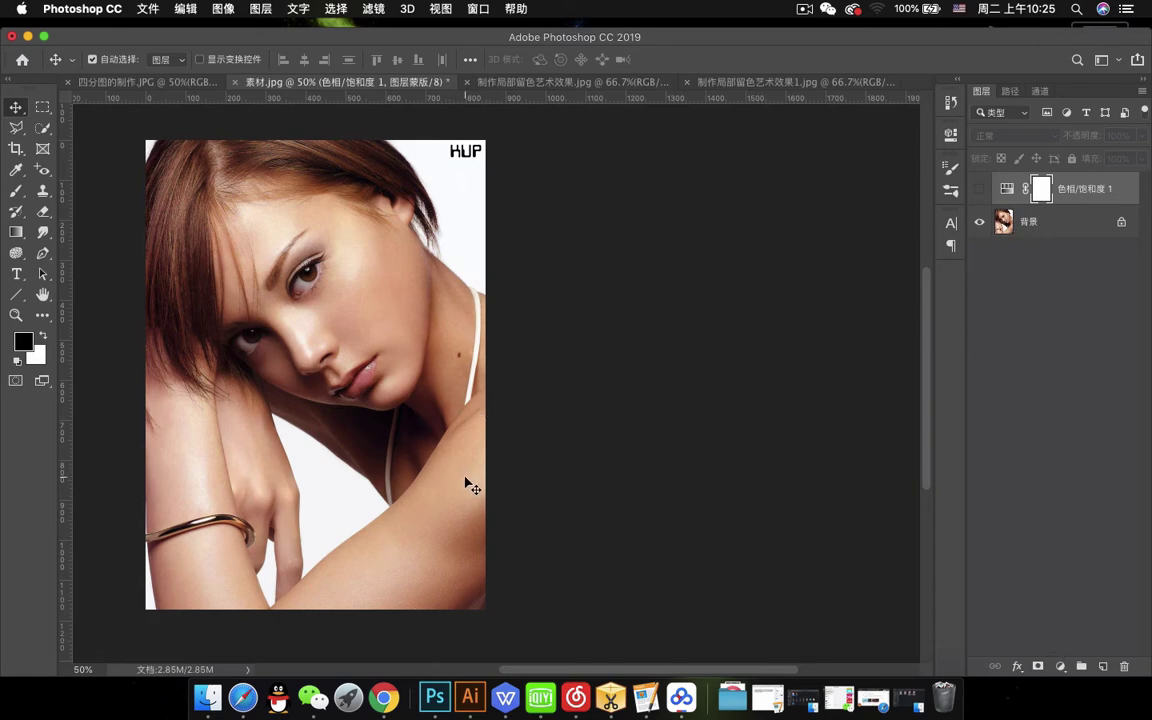
click(980, 190)
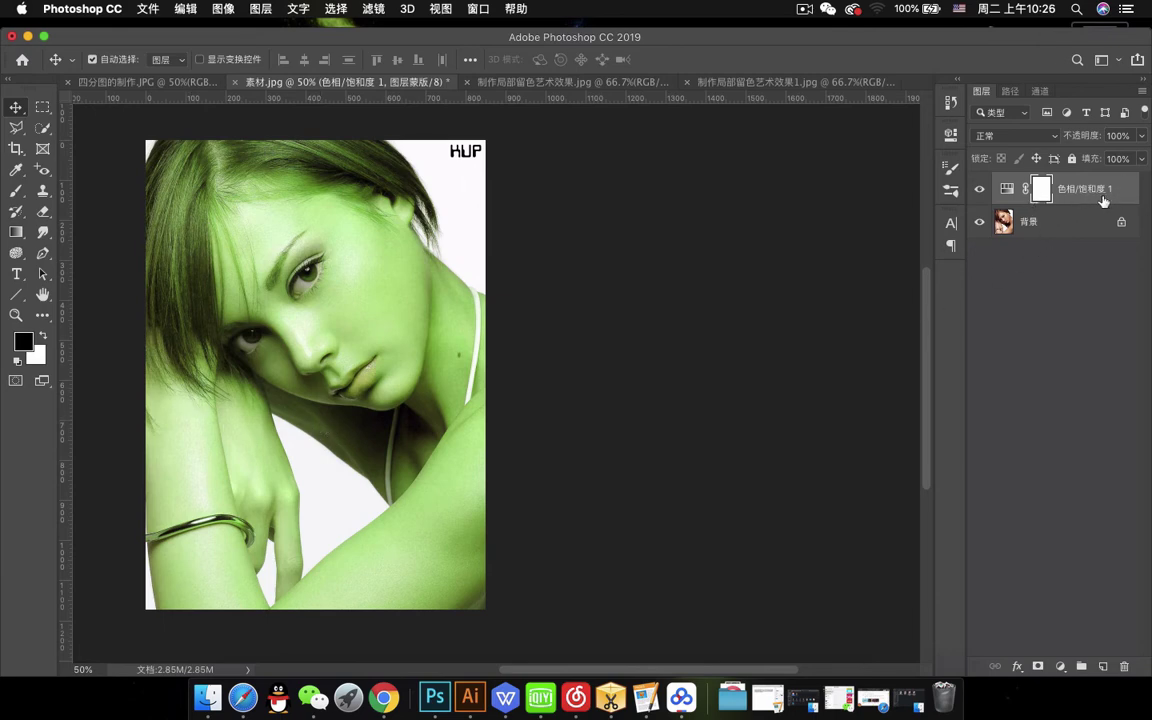
key(Delete)
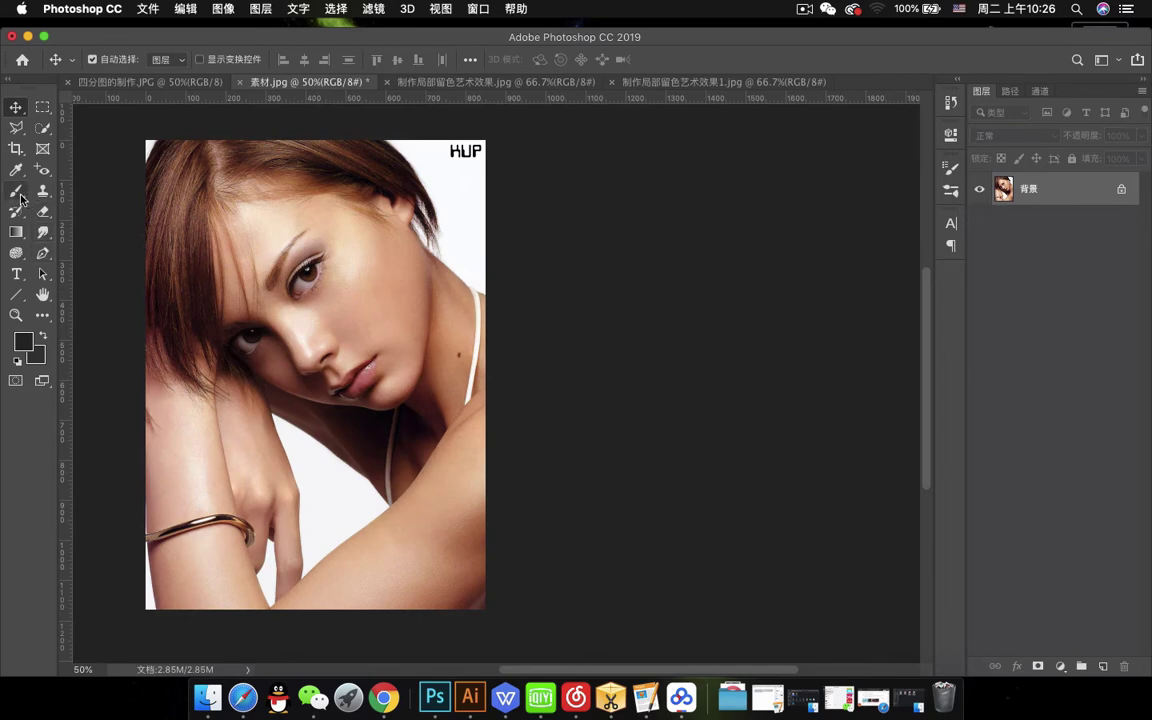
Draw a black horizontal rectangle shape of about 657 by 62 px across the lower part of the photo
right_click(16, 294)
click(79, 292)
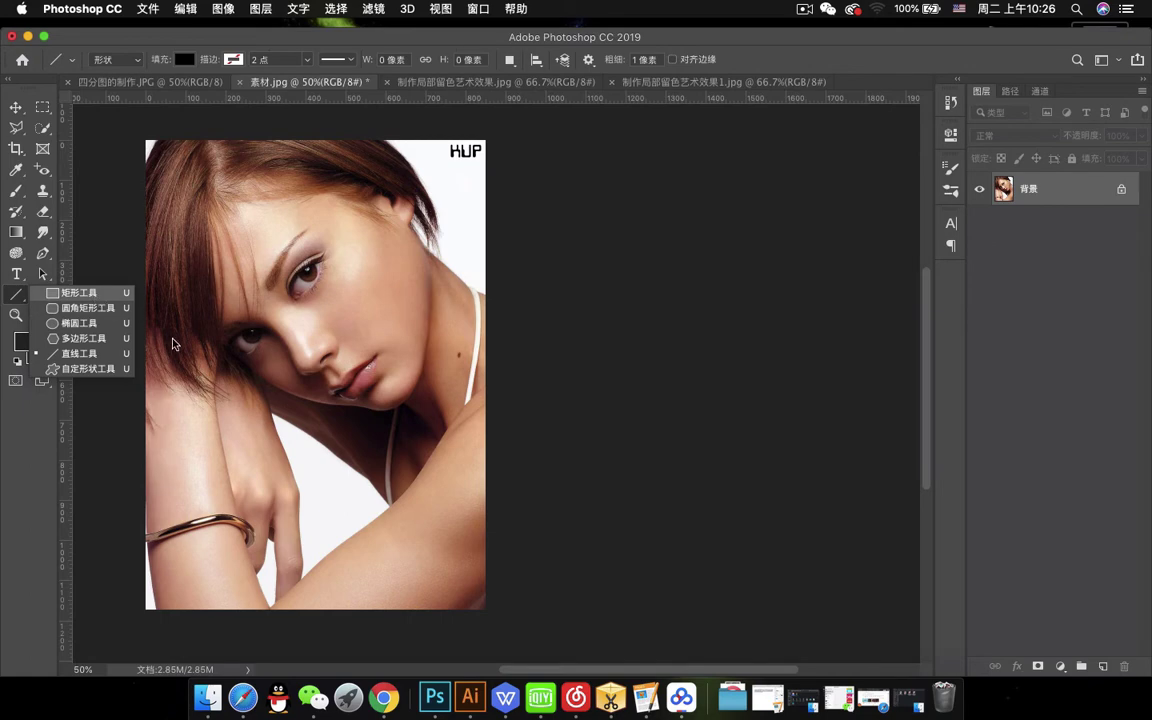
drag(181, 447, 445, 471)
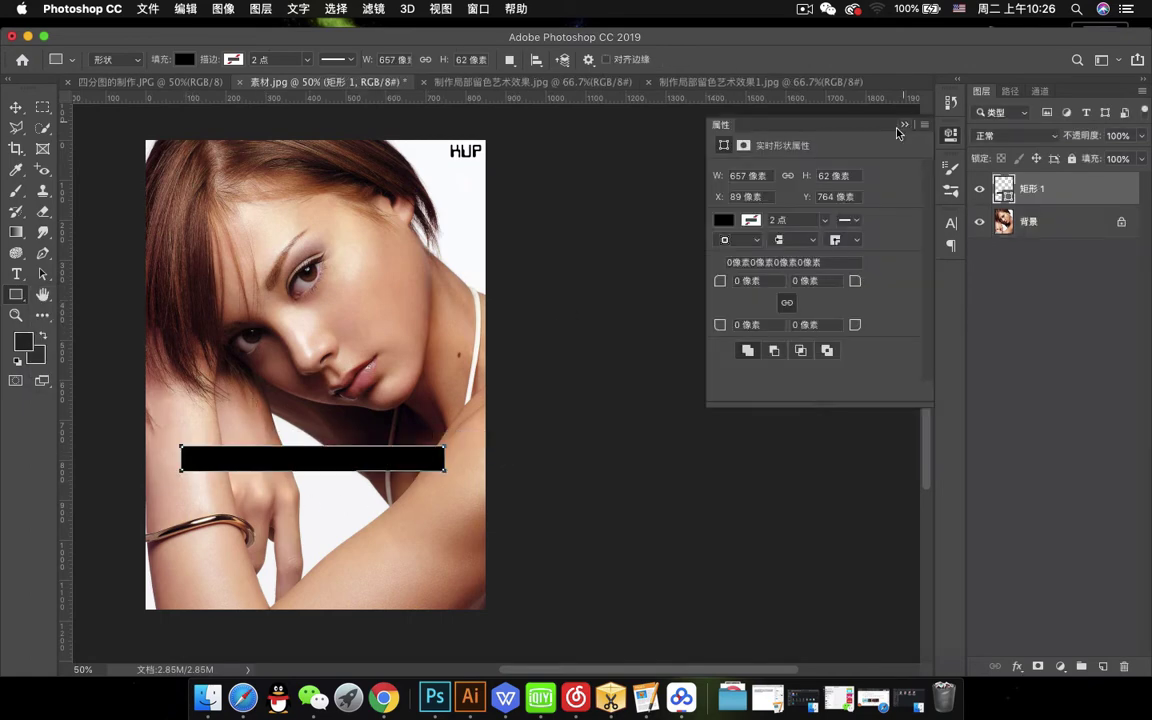
click(815, 120)
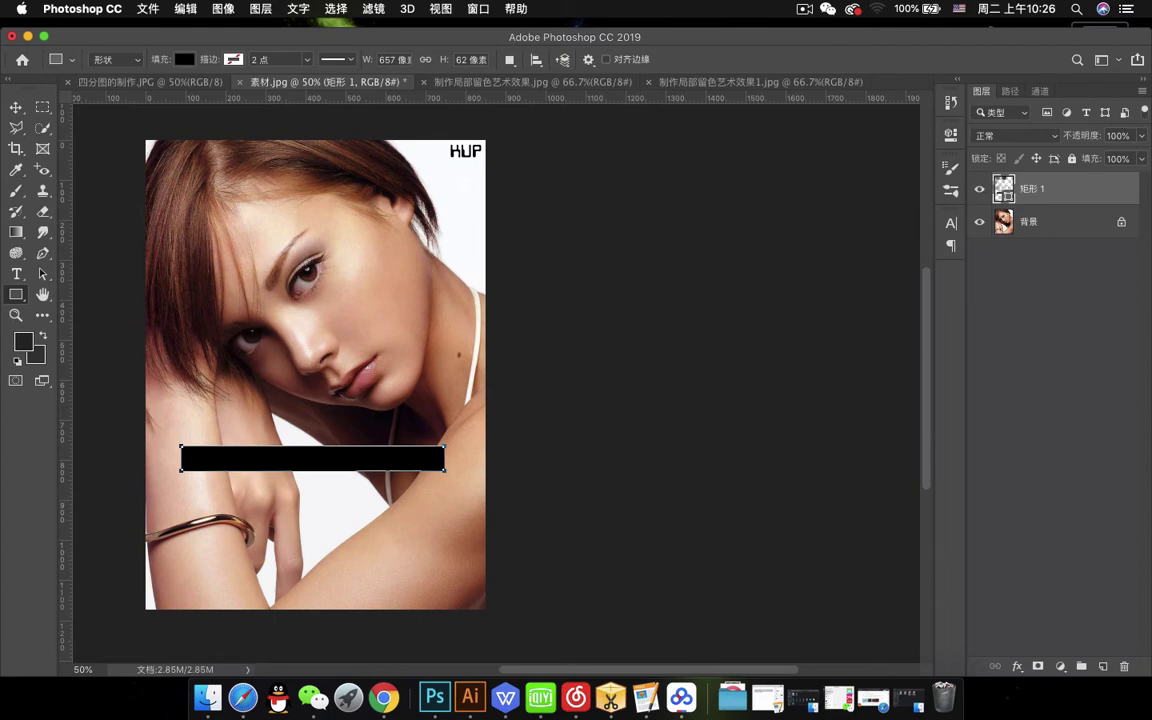
Recolour the rectangle with a brown sampled from the woman's hair, 68473e
double_click(1003, 188)
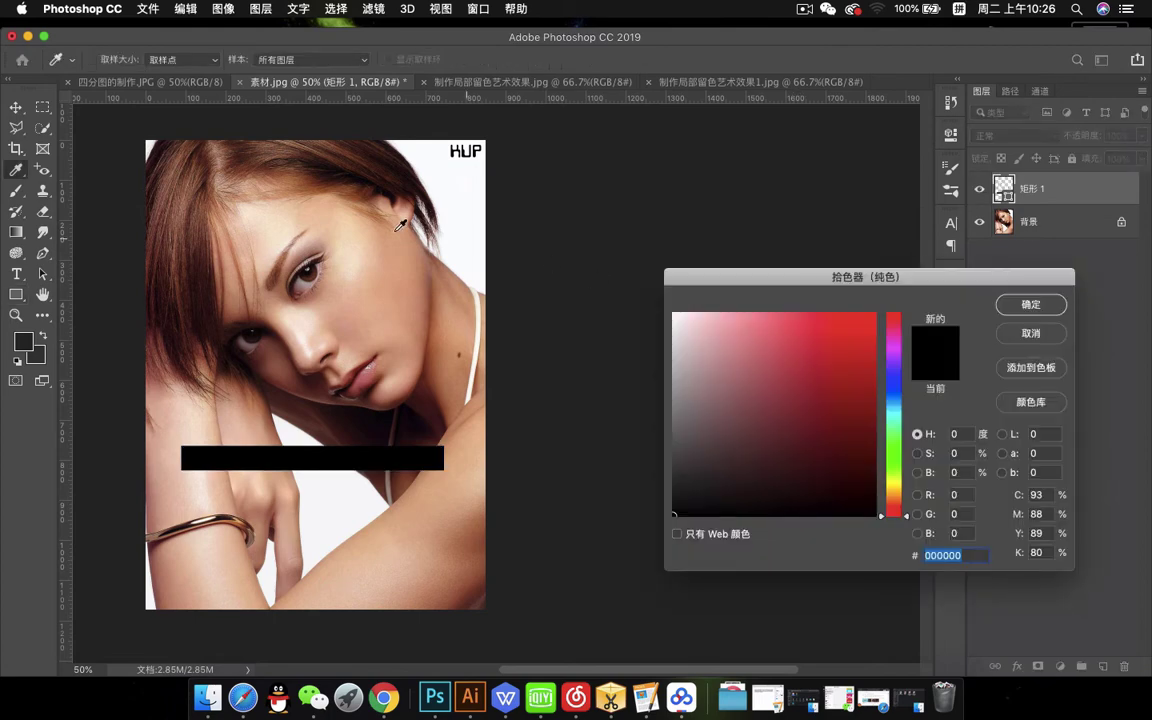
click(191, 193)
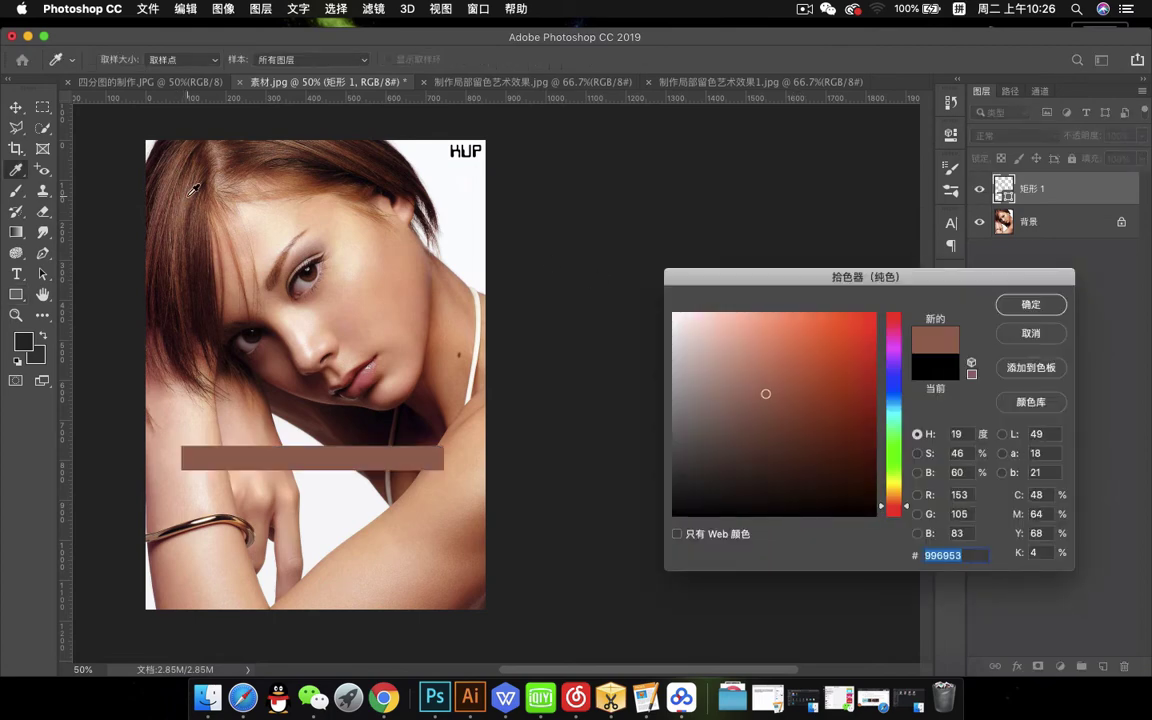
click(182, 176)
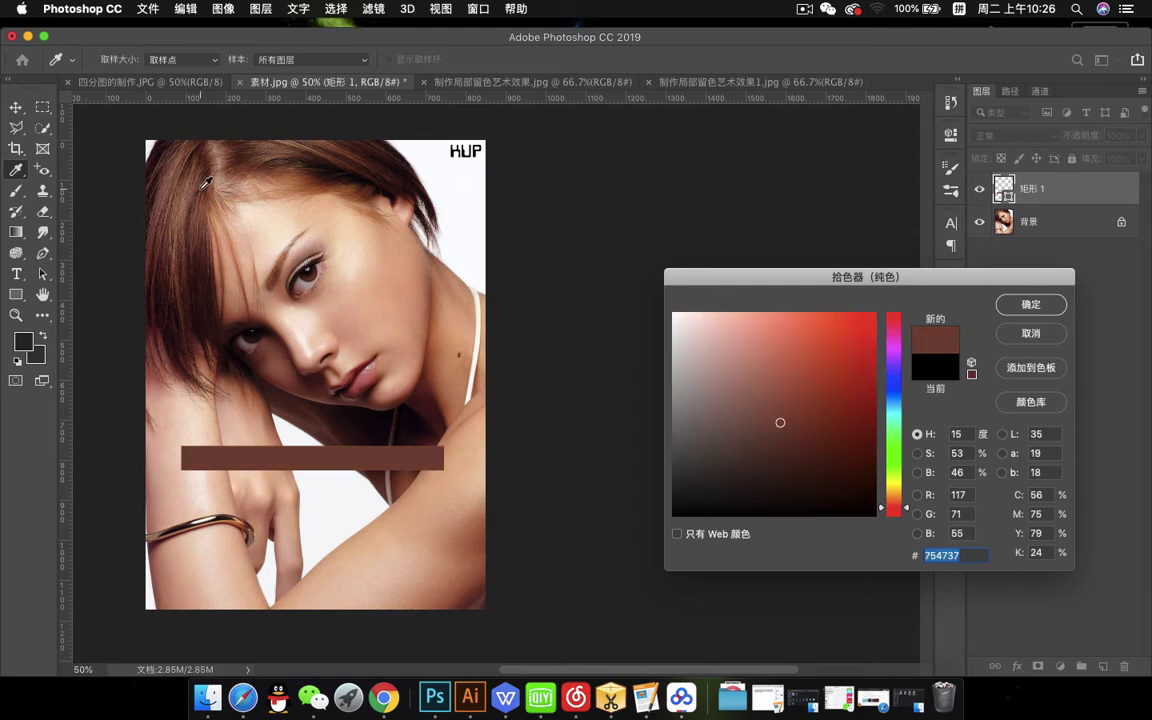
click(201, 189)
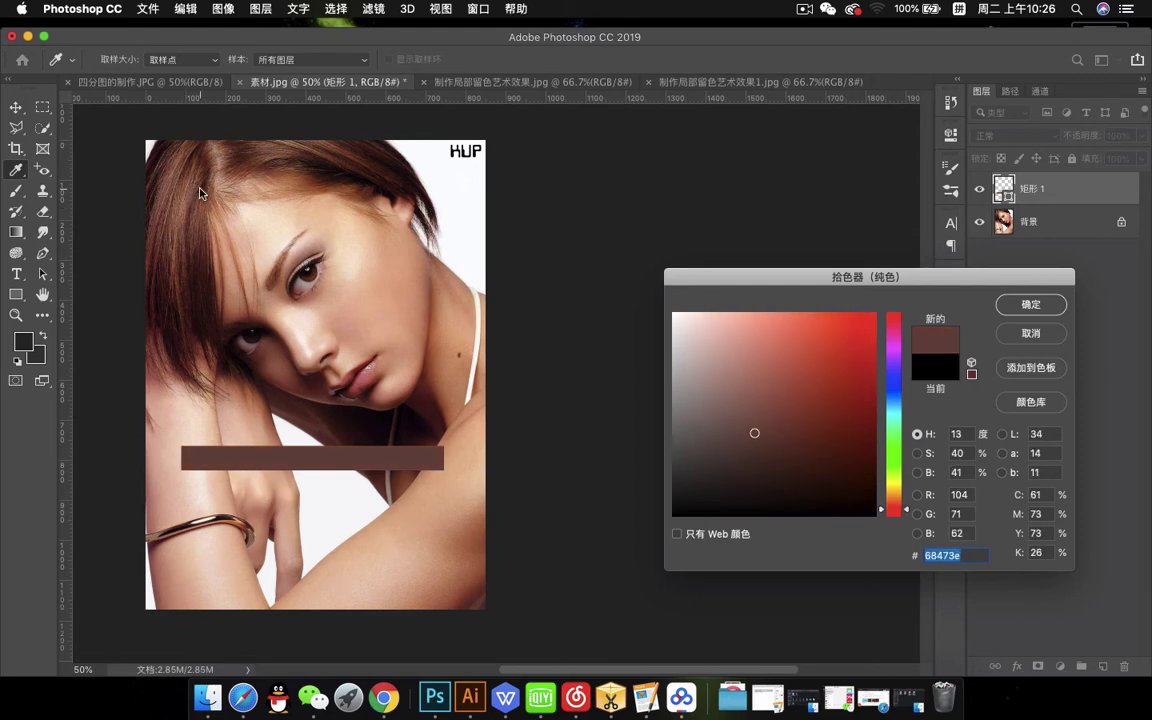
click(1058, 305)
click(15, 109)
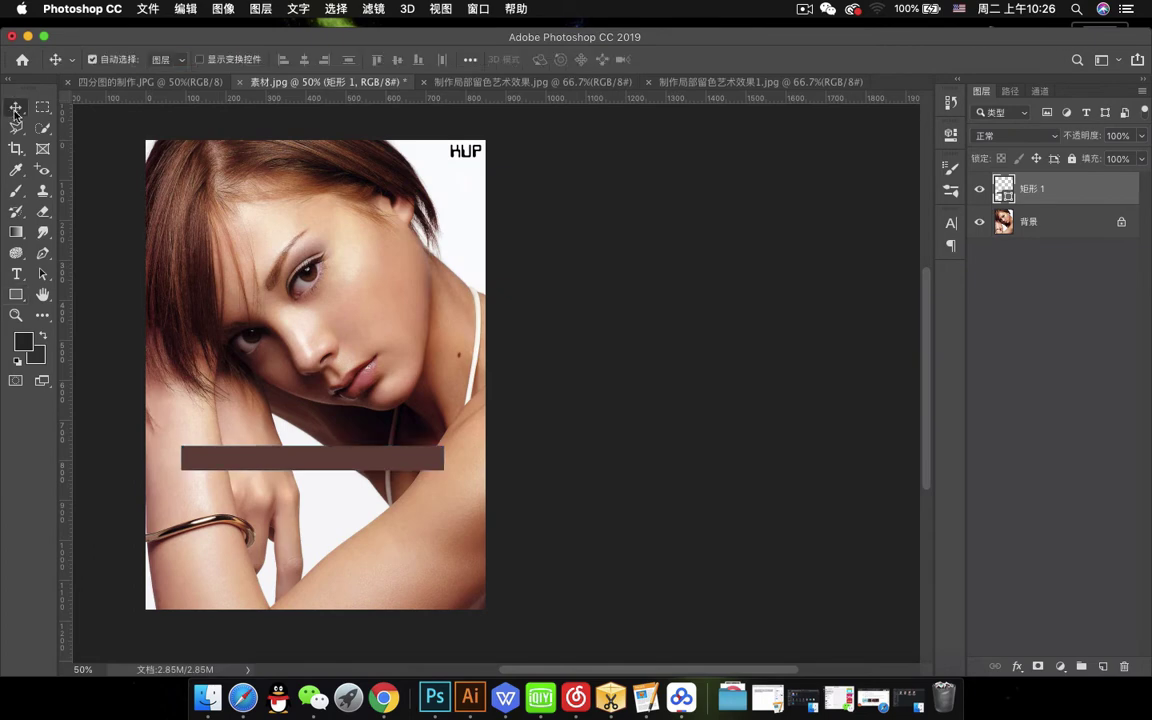
Try a Hue/Saturation adjustment layer with a slight positive hue shift above the rectangle, and delete that layer
click(1060, 666)
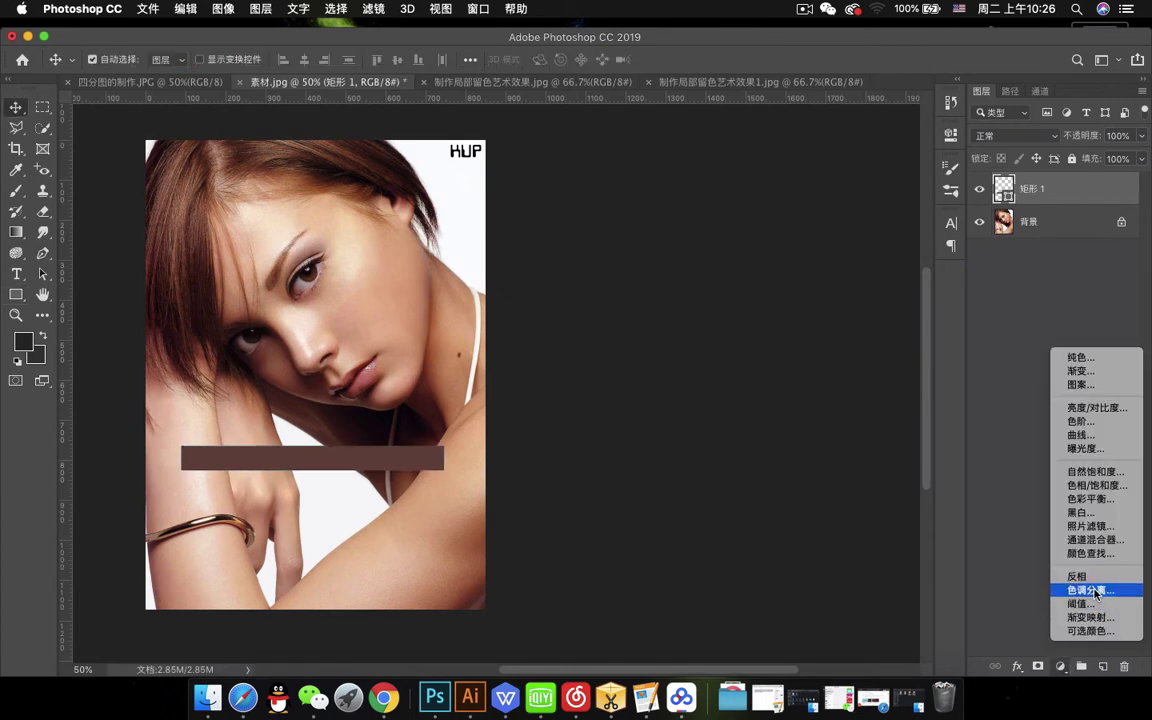
click(1103, 486)
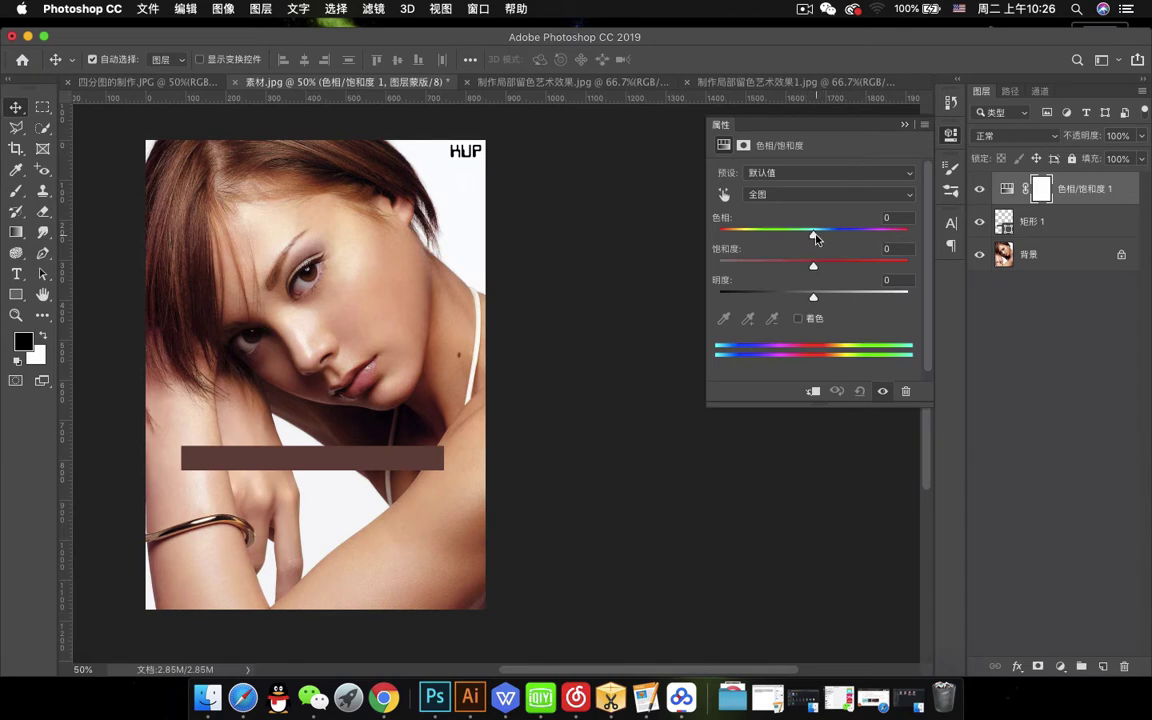
mouse_move(815, 236)
mouse_down()
mouse_move(871, 236)
mouse_move(789, 237)
mouse_move(890, 238)
mouse_move(828, 238)
mouse_up()
double_click(820, 120)
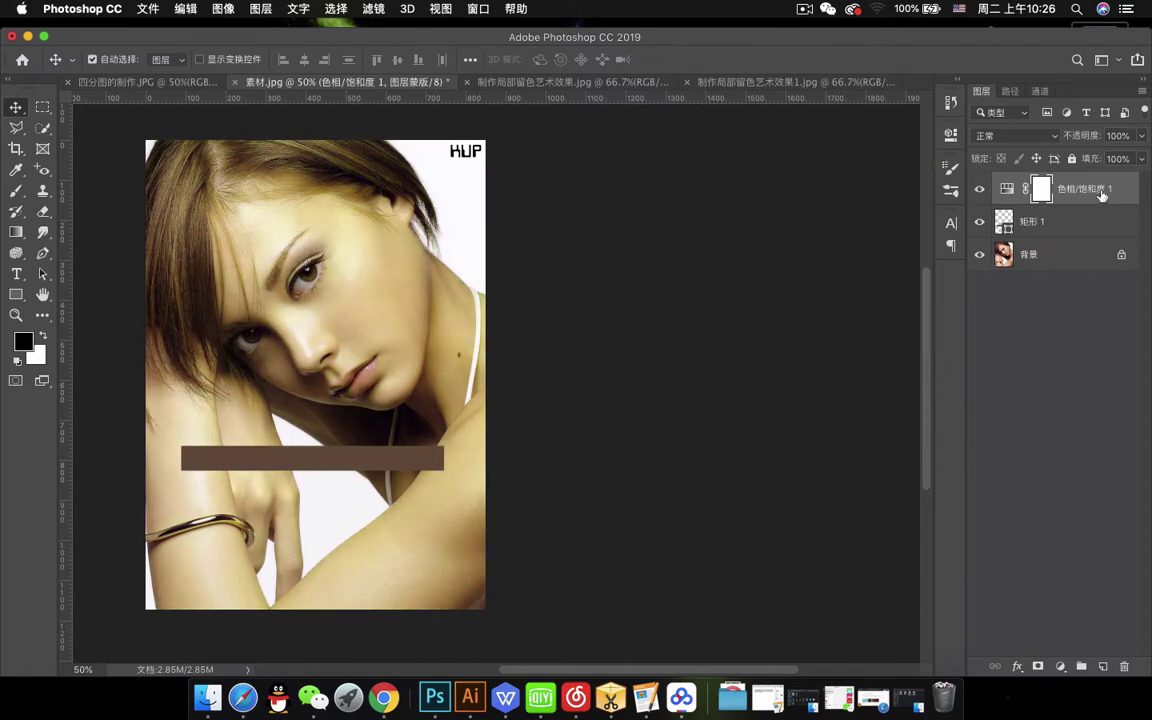
key(Delete)
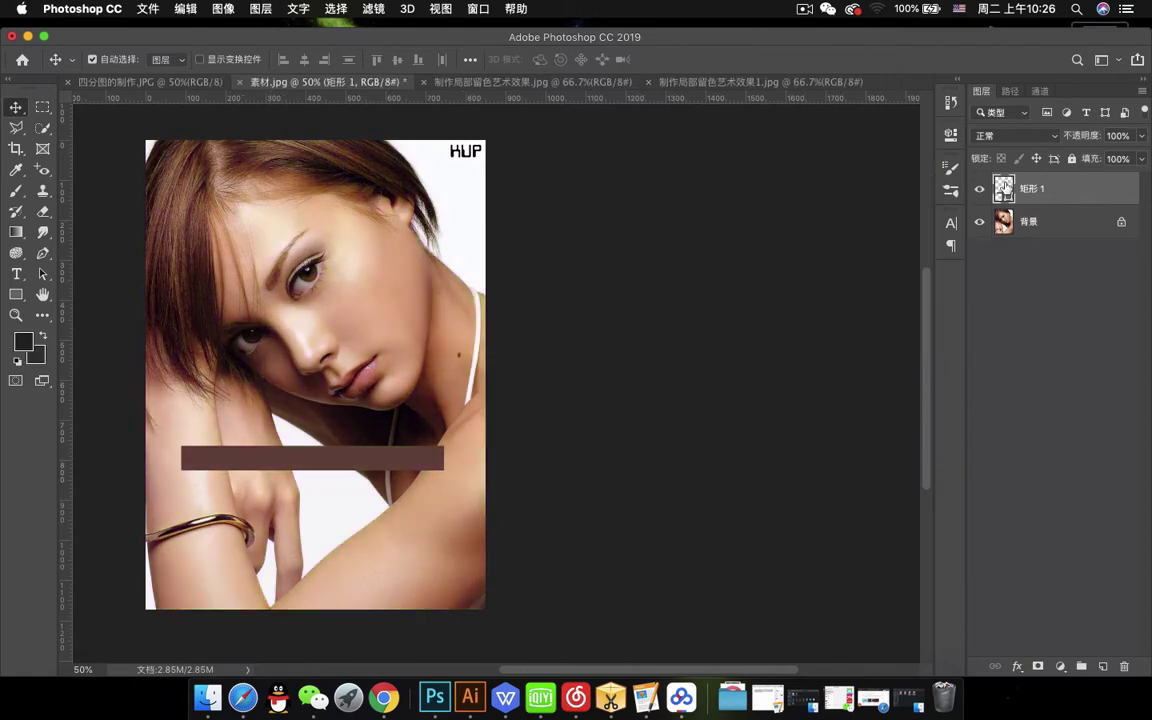
Change the rectangle's fill to a bright pinkish red
double_click(1003, 186)
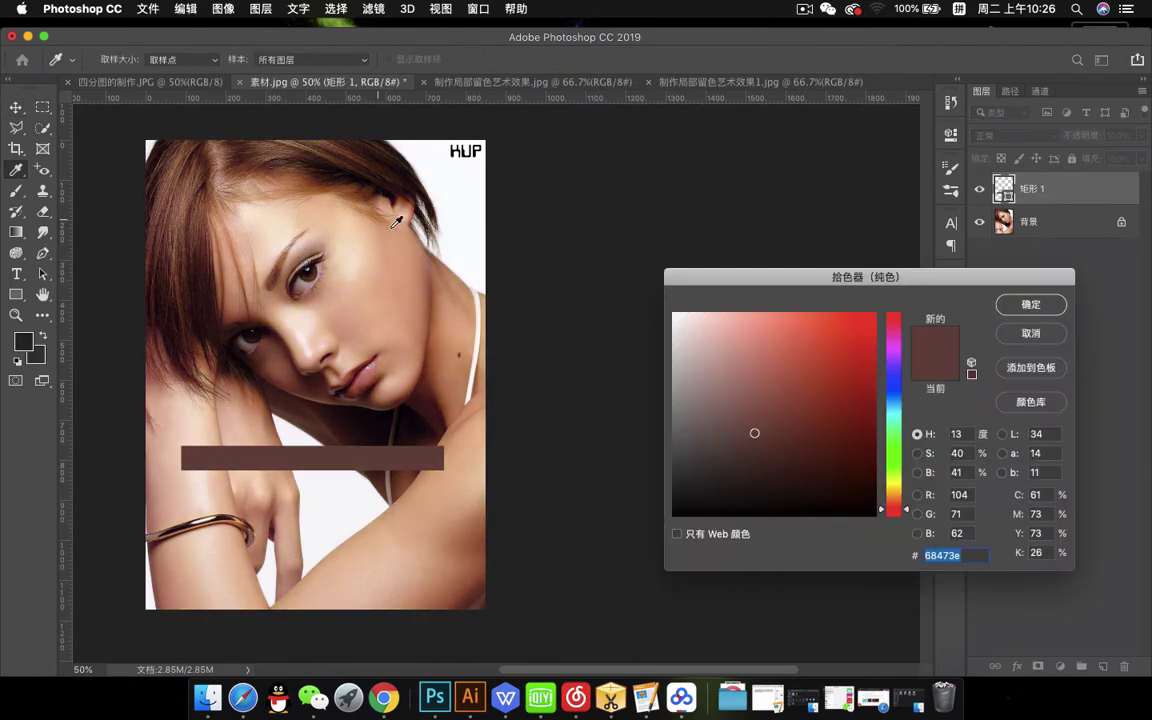
click(894, 326)
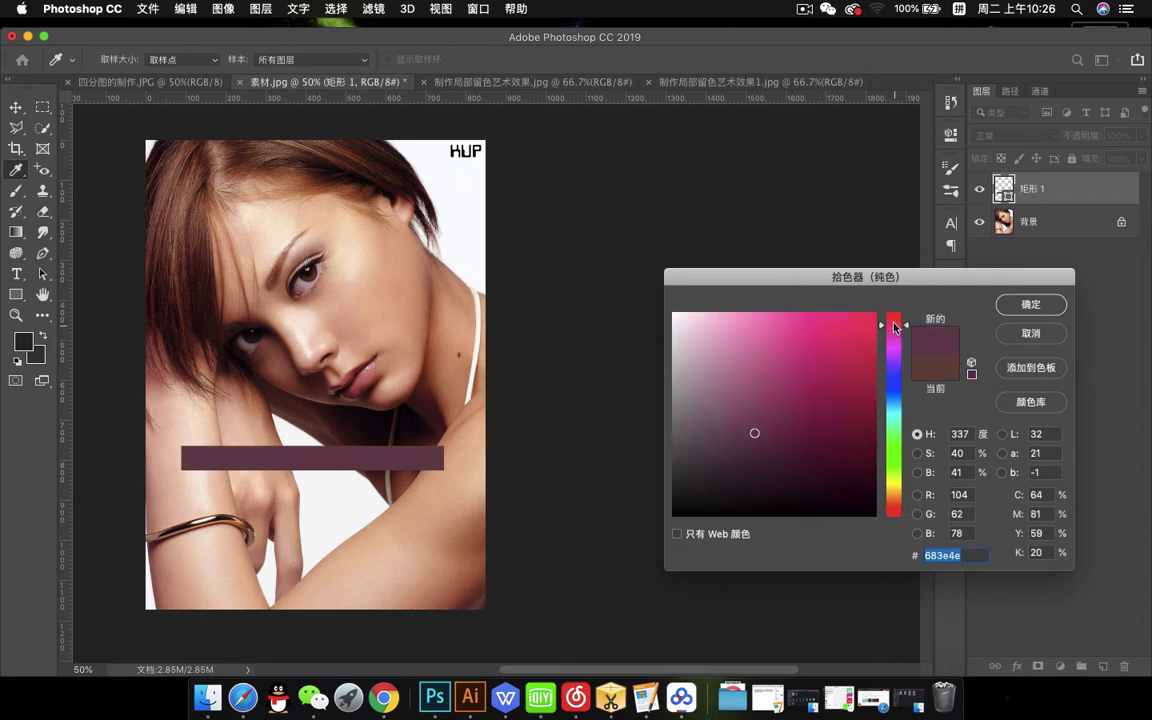
click(843, 328)
click(1031, 304)
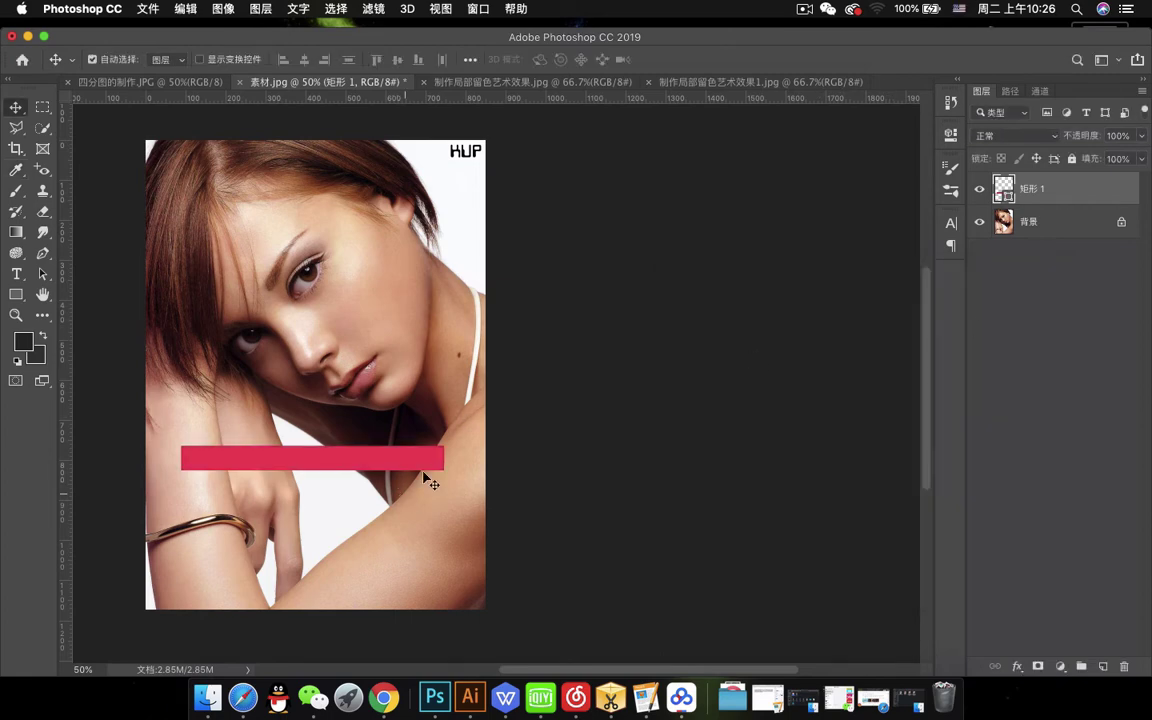
Add a Hue/Saturation adjustment layer above the rectangle and raise its hue to +83
click(1060, 666)
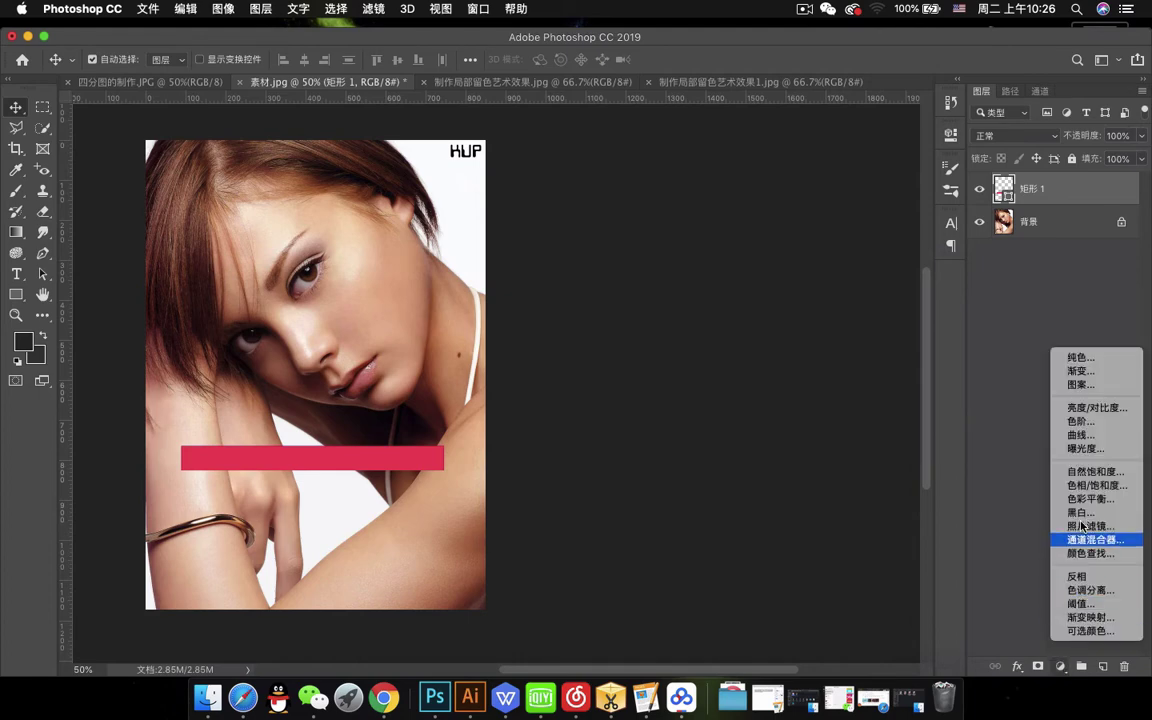
click(1090, 485)
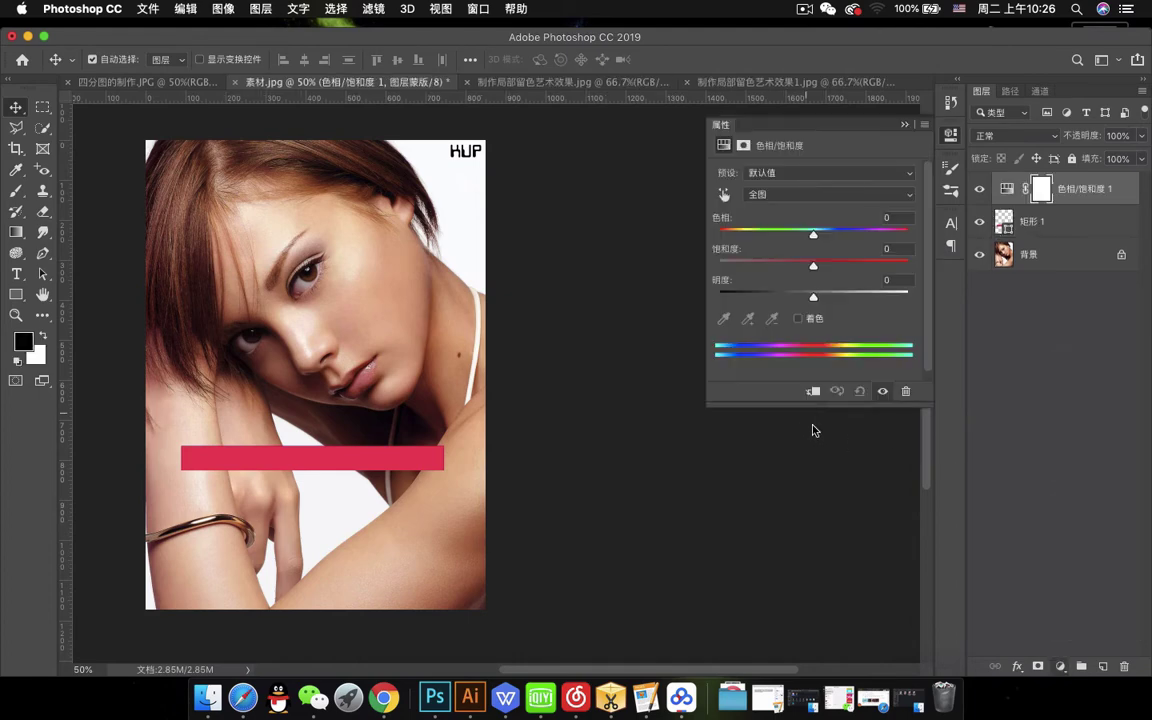
drag(814, 235, 872, 235)
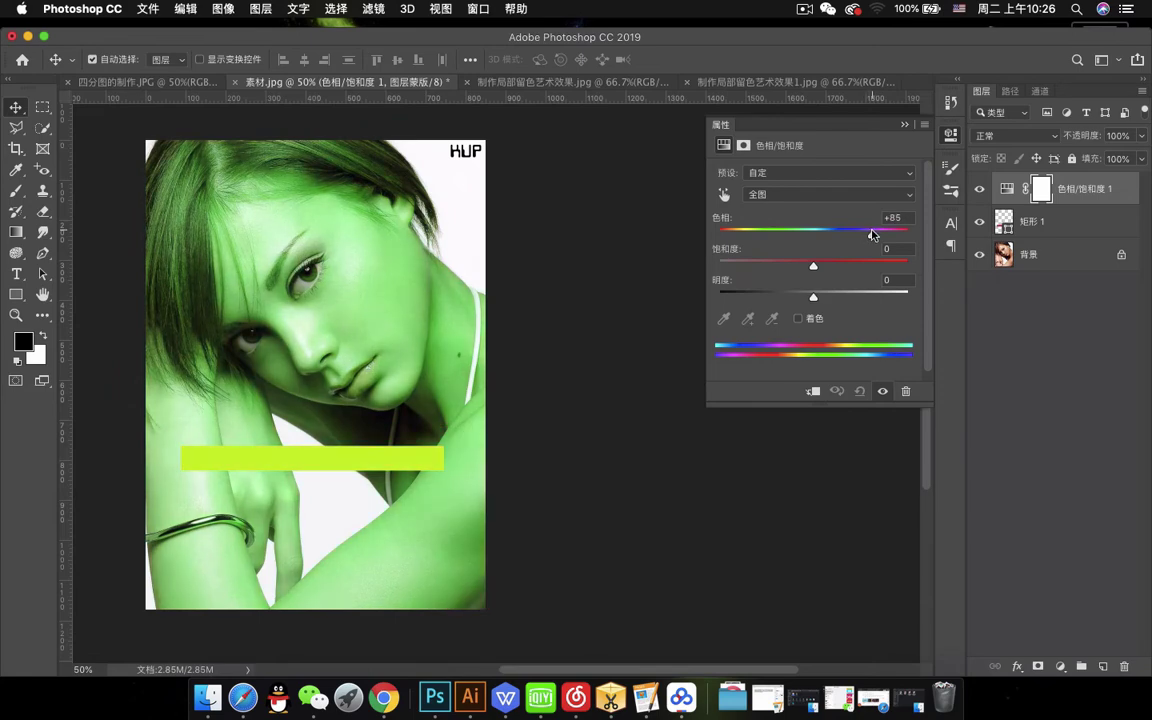
double_click(816, 122)
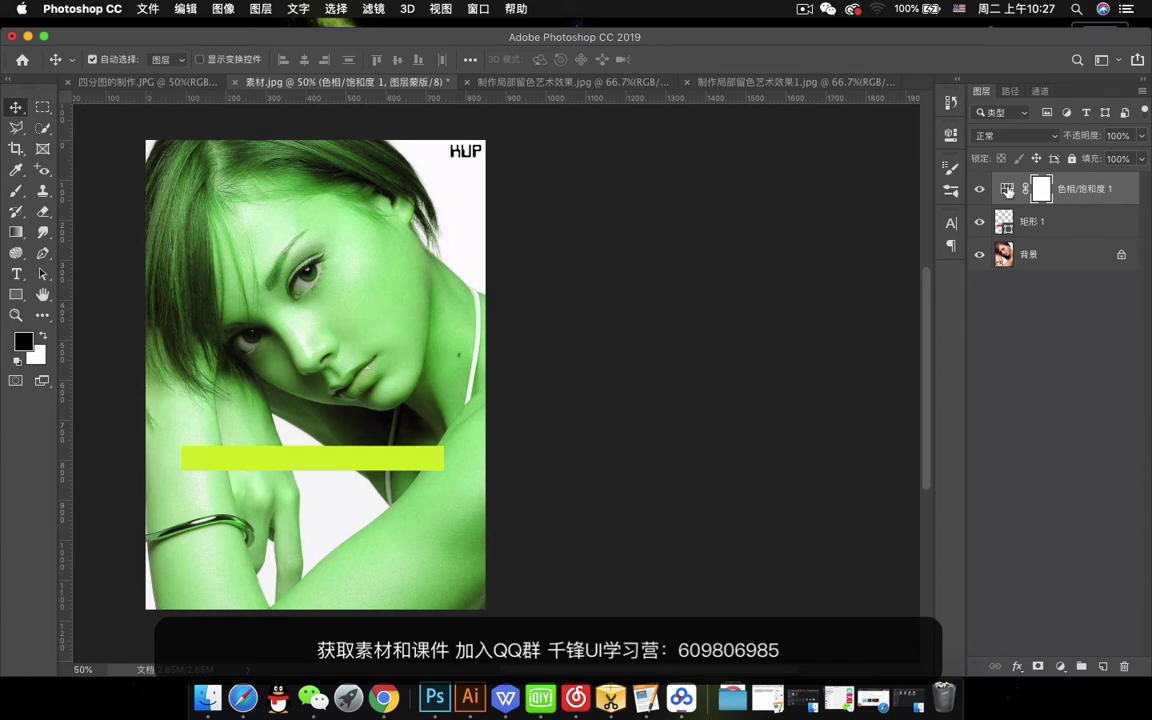
Clip the Hue/Saturation adjustment layer to the rectangle layer so it affects only that shape
double_click(1007, 188)
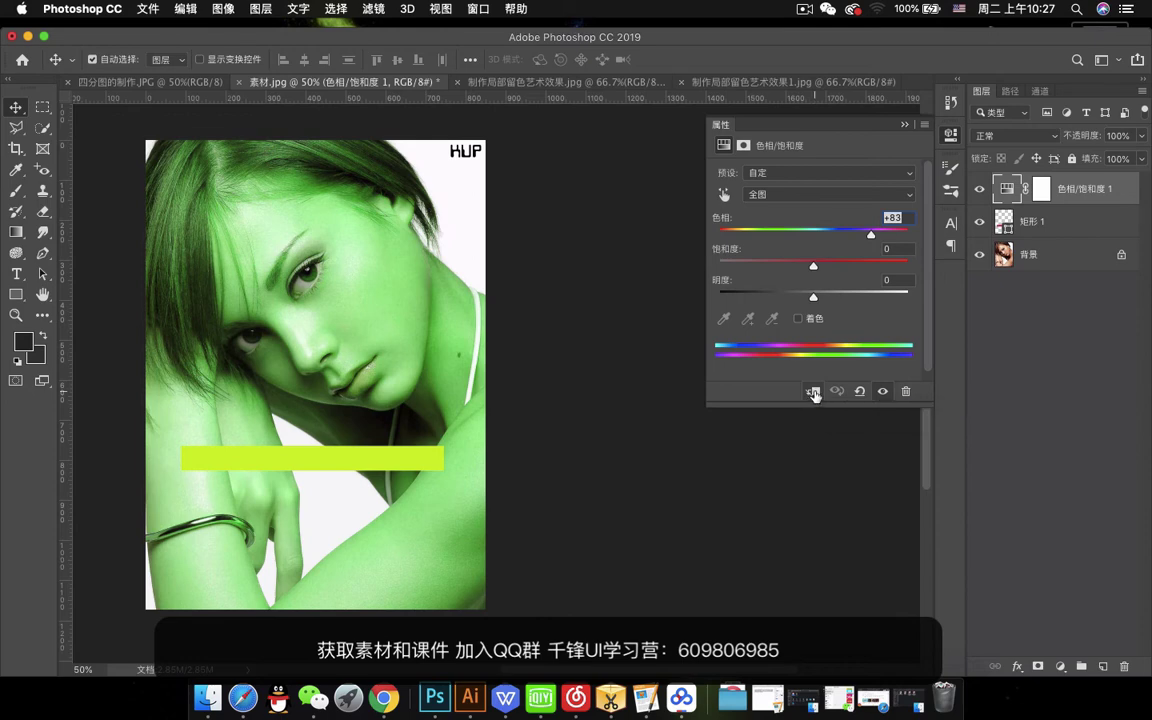
click(813, 392)
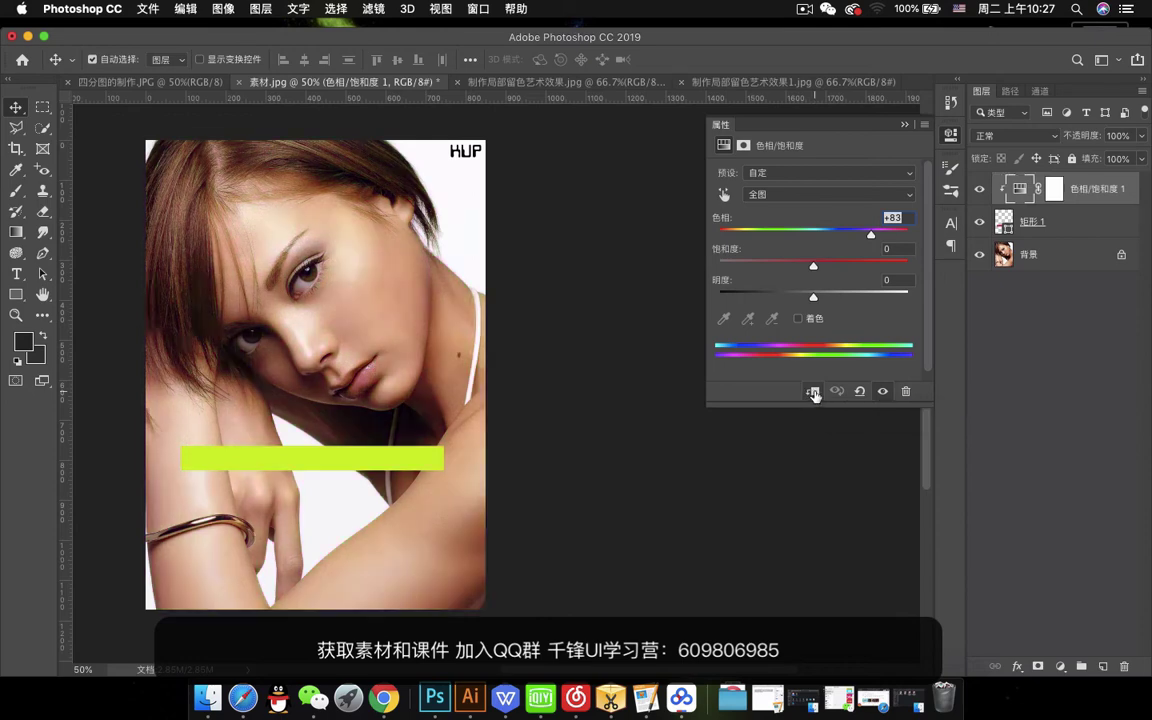
click(905, 127)
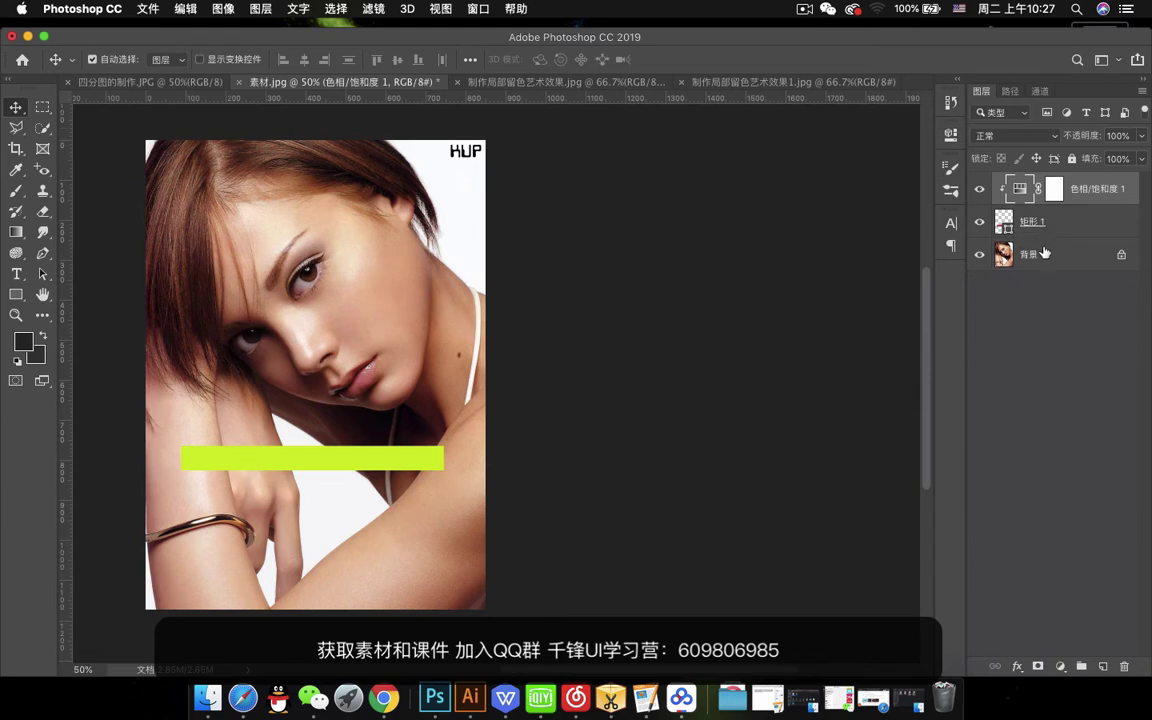
Toggle the clipped adjustment layer's visibility to compare the rectangle's colour with and without it
click(979, 193)
click(979, 193)
click(979, 193)
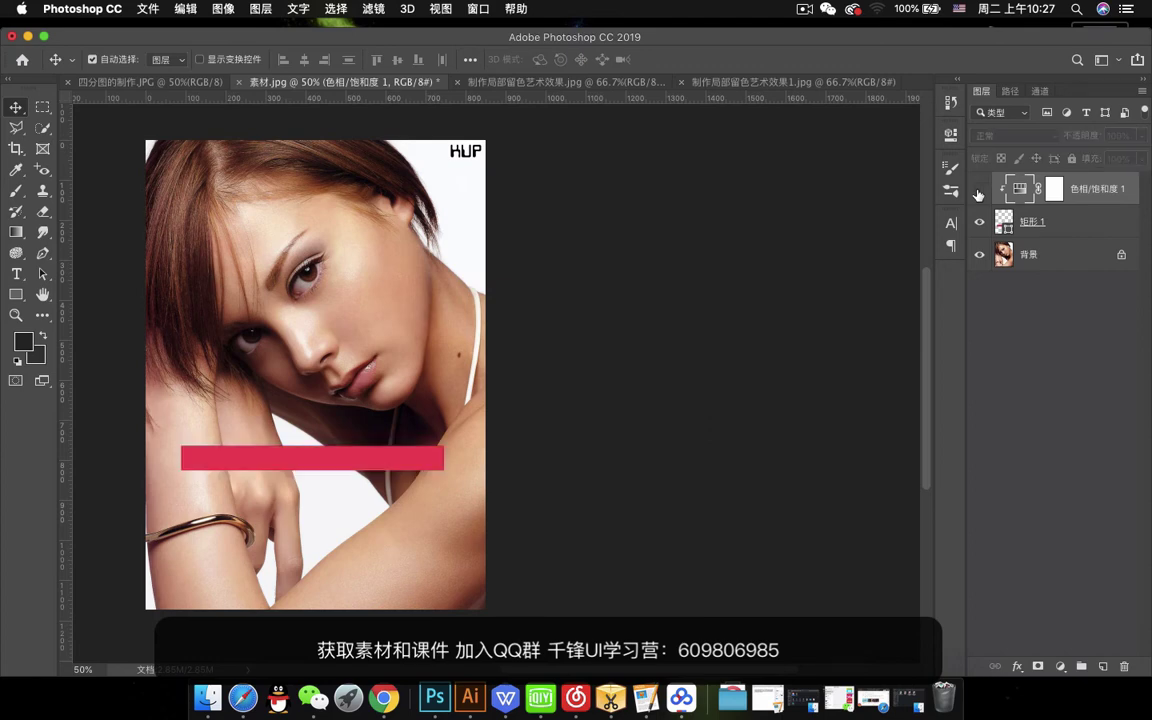
click(979, 193)
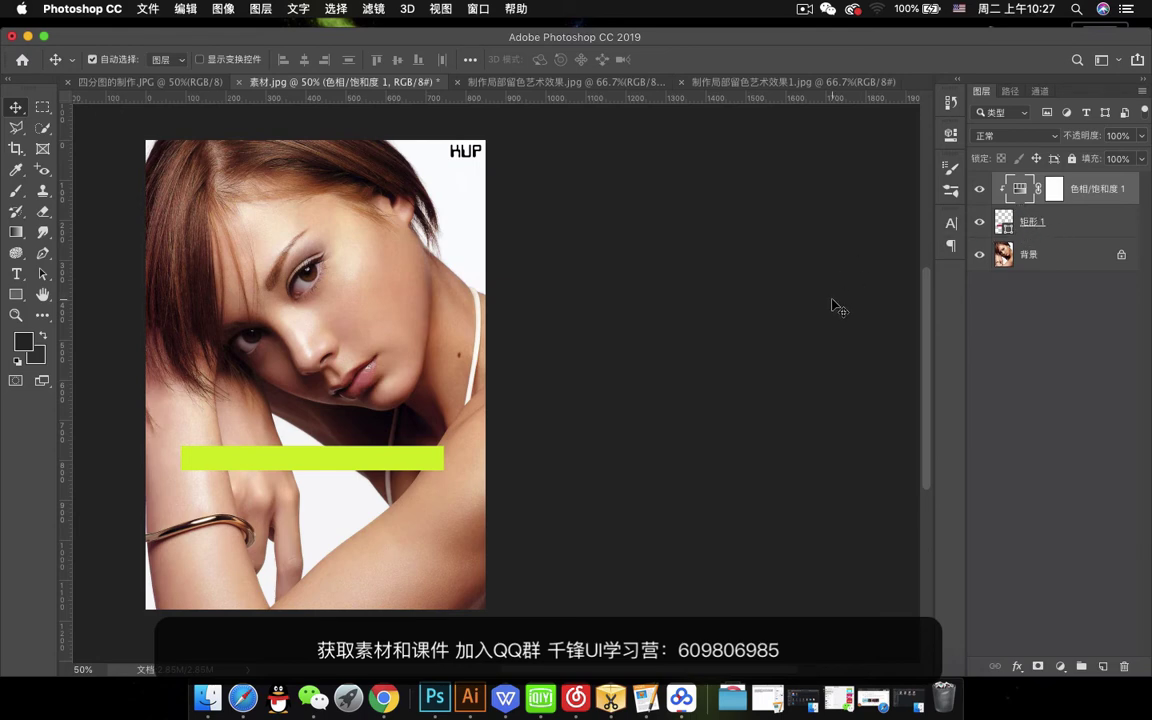
Release and restore the adjustment layer's clipping to the rectangle, and delete the rectangle layer
alt+click(1092, 200)
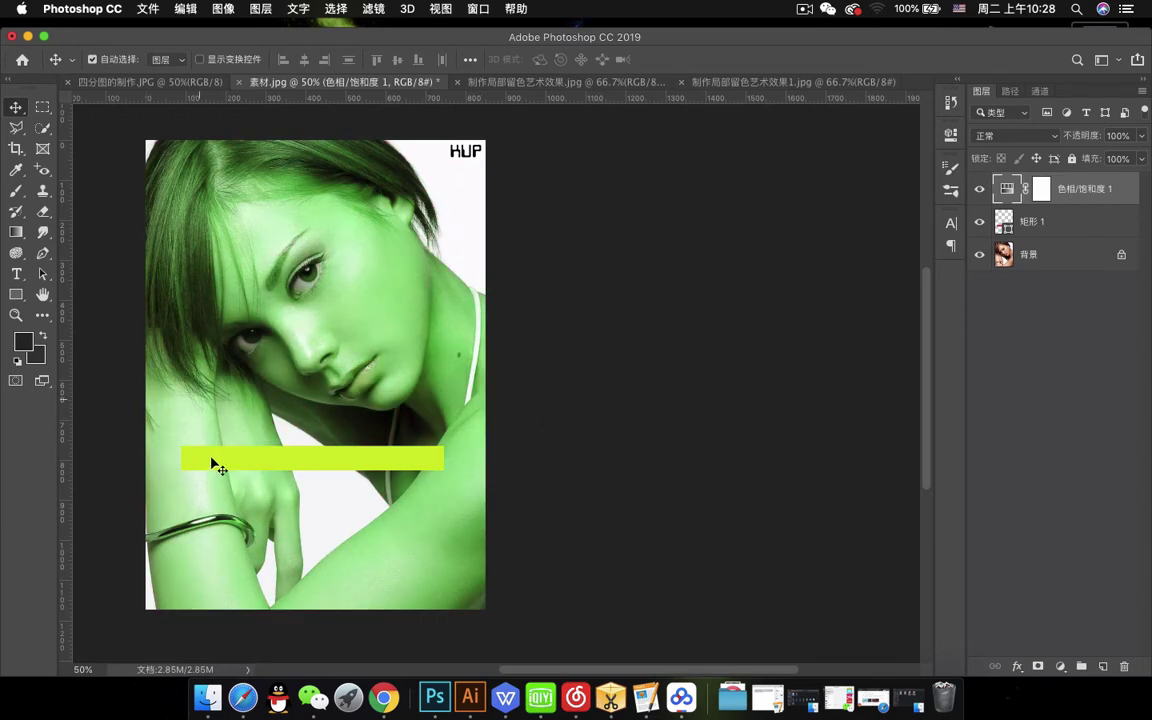
alt+click(1088, 199)
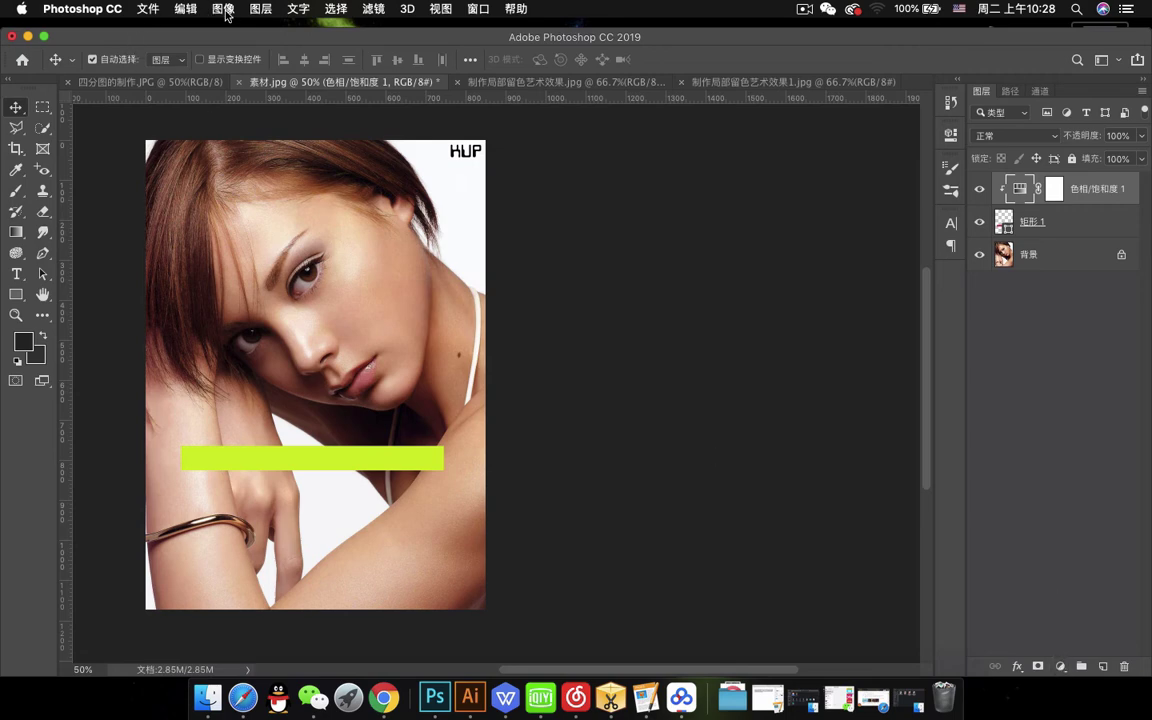
click(1106, 235)
key(Delete)
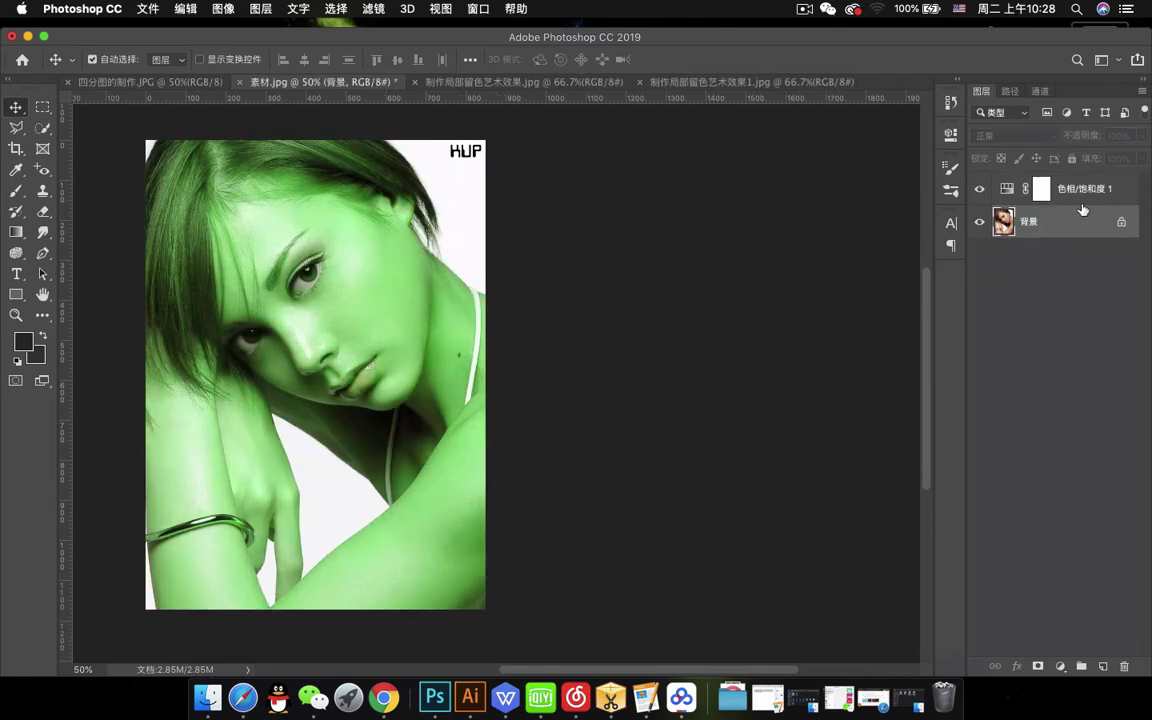
Reopen the Hue/Saturation settings, try a hue of -54 on the portrait, and bring the hue to -1
click(1006, 191)
double_click(1006, 191)
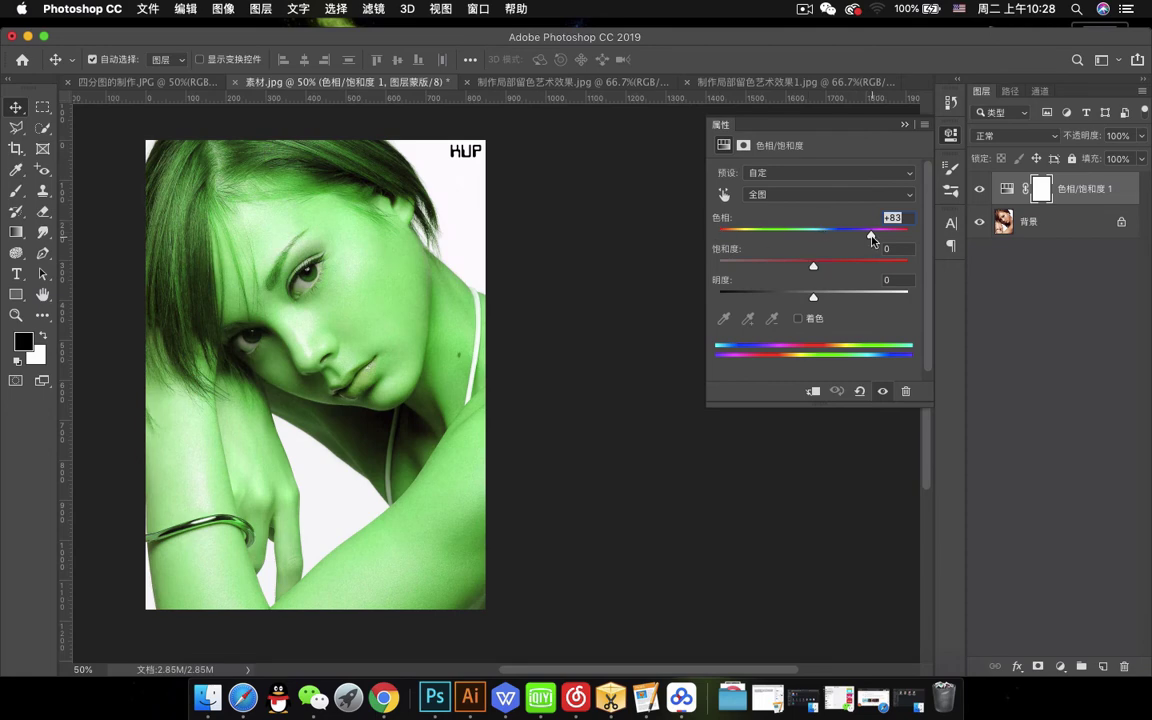
drag(871, 237, 768, 239)
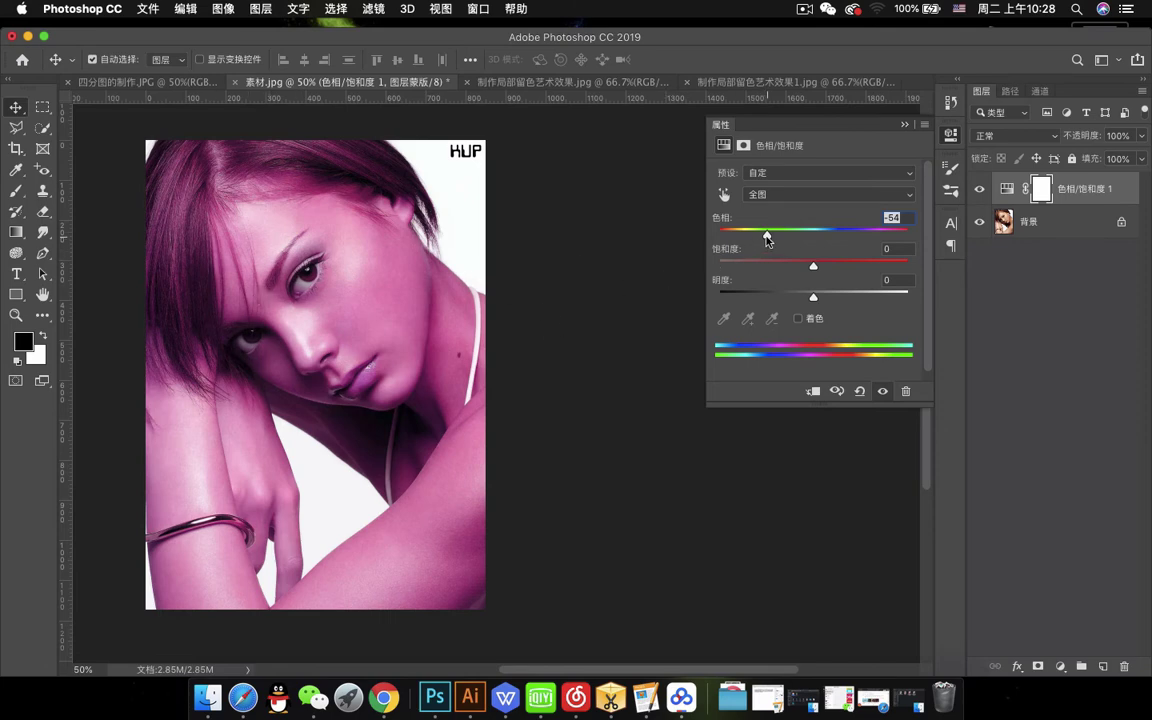
drag(760, 237, 812, 236)
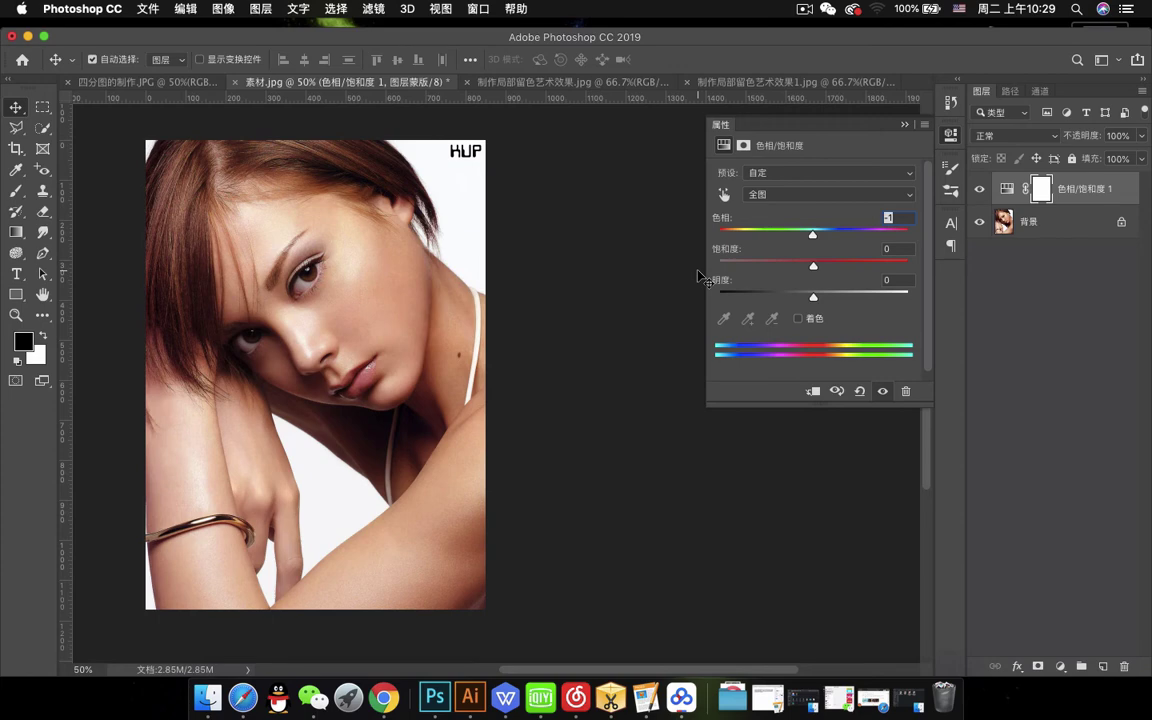
Try saturations of +62, -66 and -100 on the portrait, settling on saturation -3 and lightness -3
drag(813, 265, 873, 267)
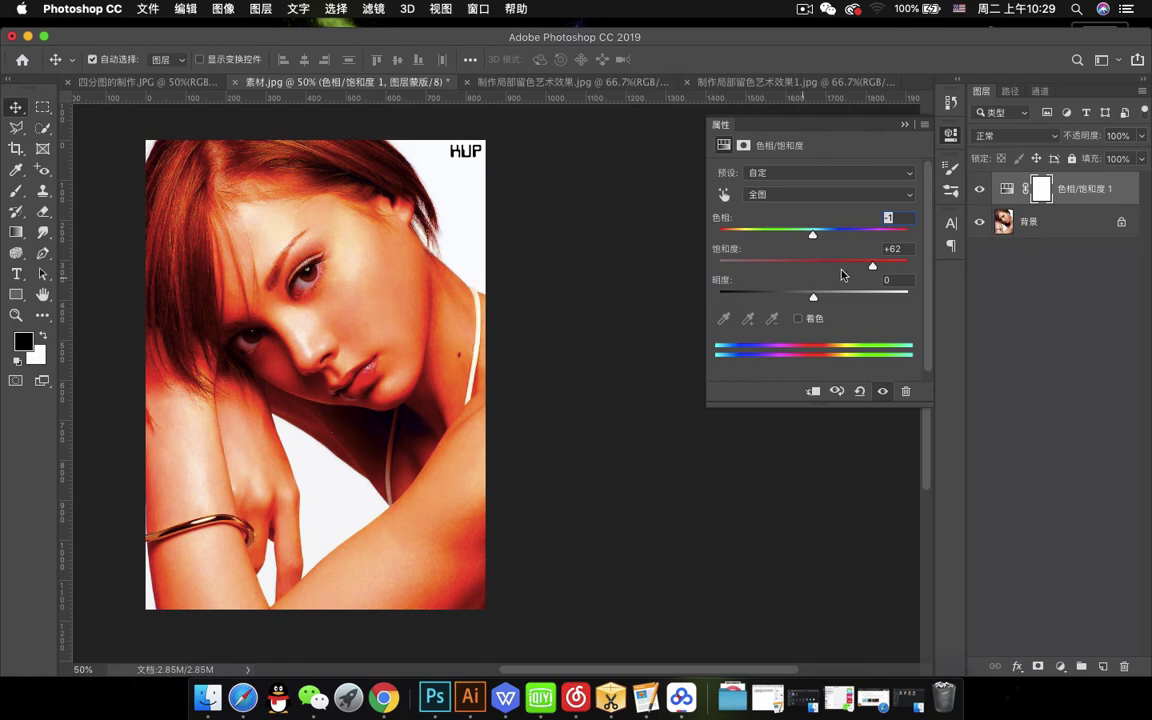
drag(873, 268, 756, 268)
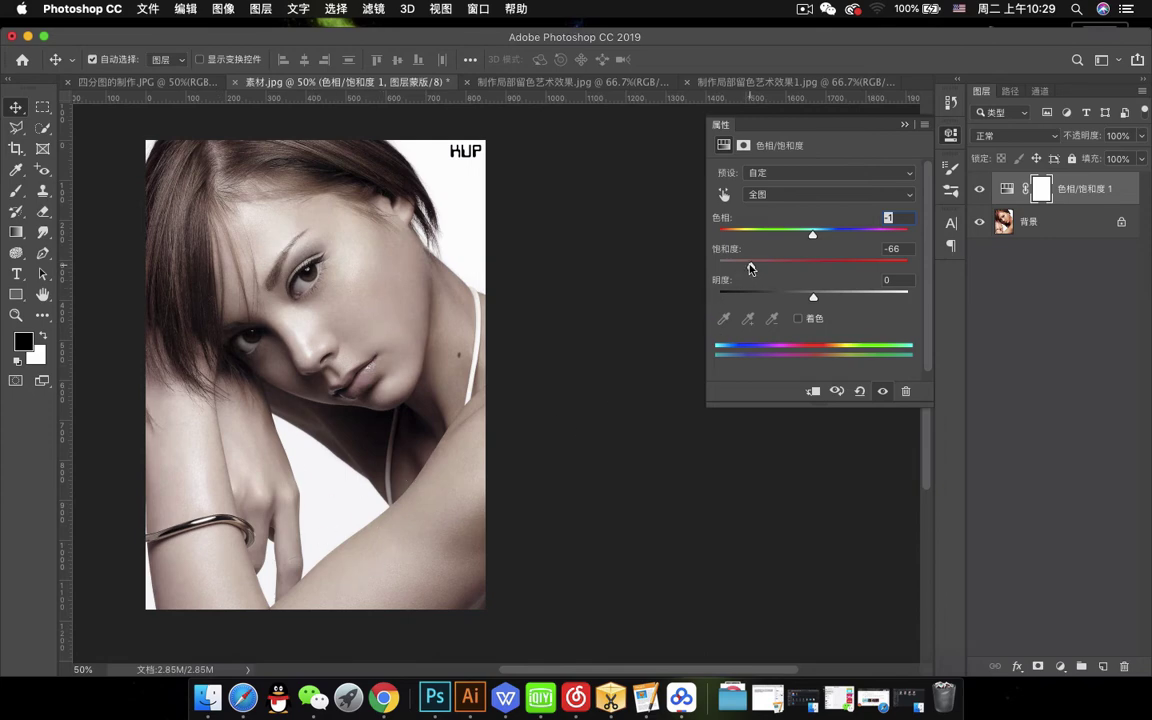
drag(750, 268, 719, 266)
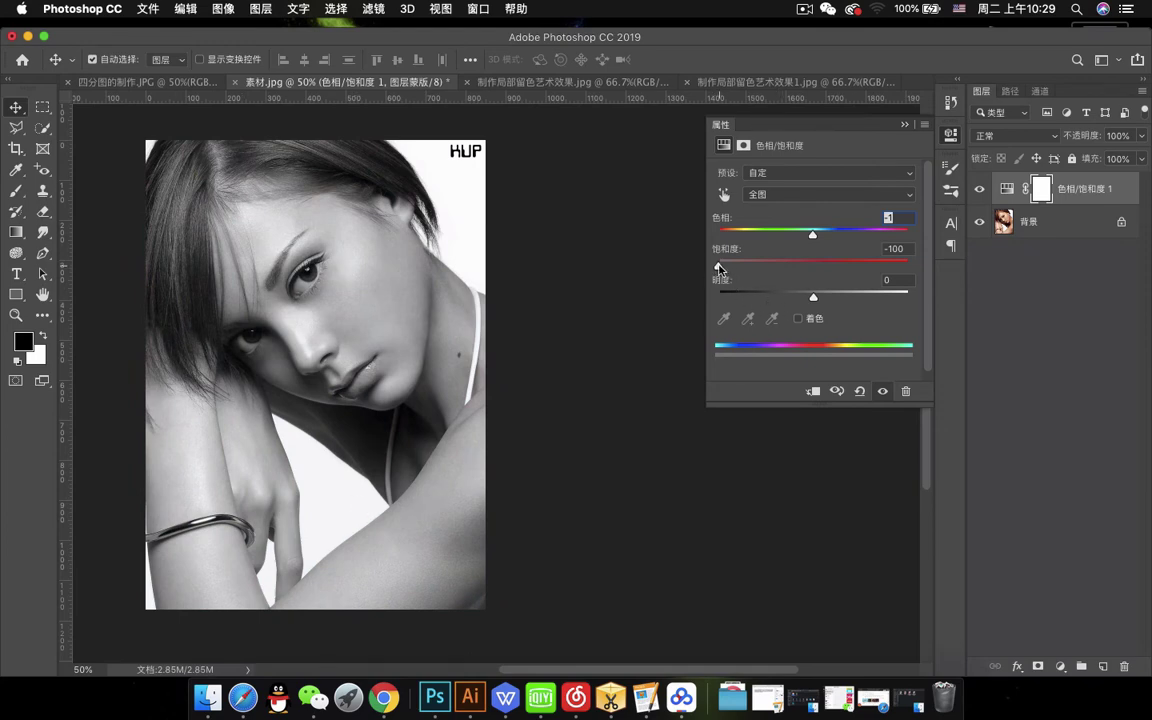
drag(718, 268, 811, 266)
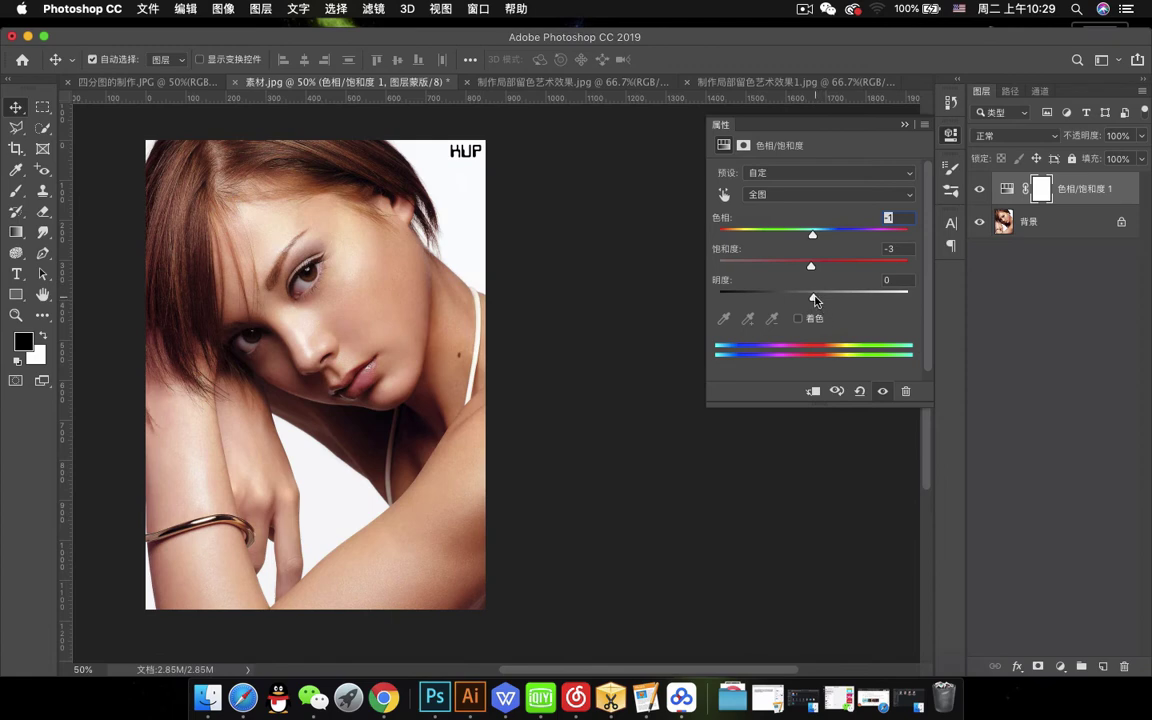
mouse_move(813, 297)
mouse_down()
mouse_move(885, 299)
mouse_move(752, 305)
mouse_move(810, 305)
mouse_up()
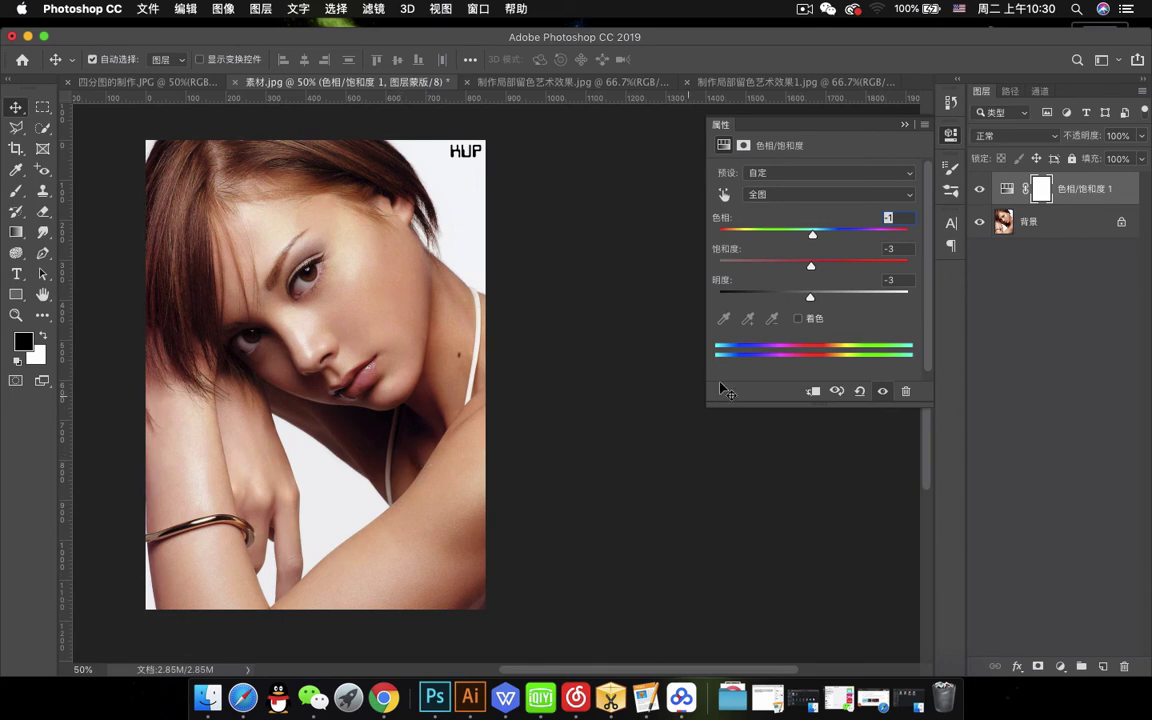
Try the Colorize option on the portrait's Hue/Saturation adjustment and switch it off again
click(798, 319)
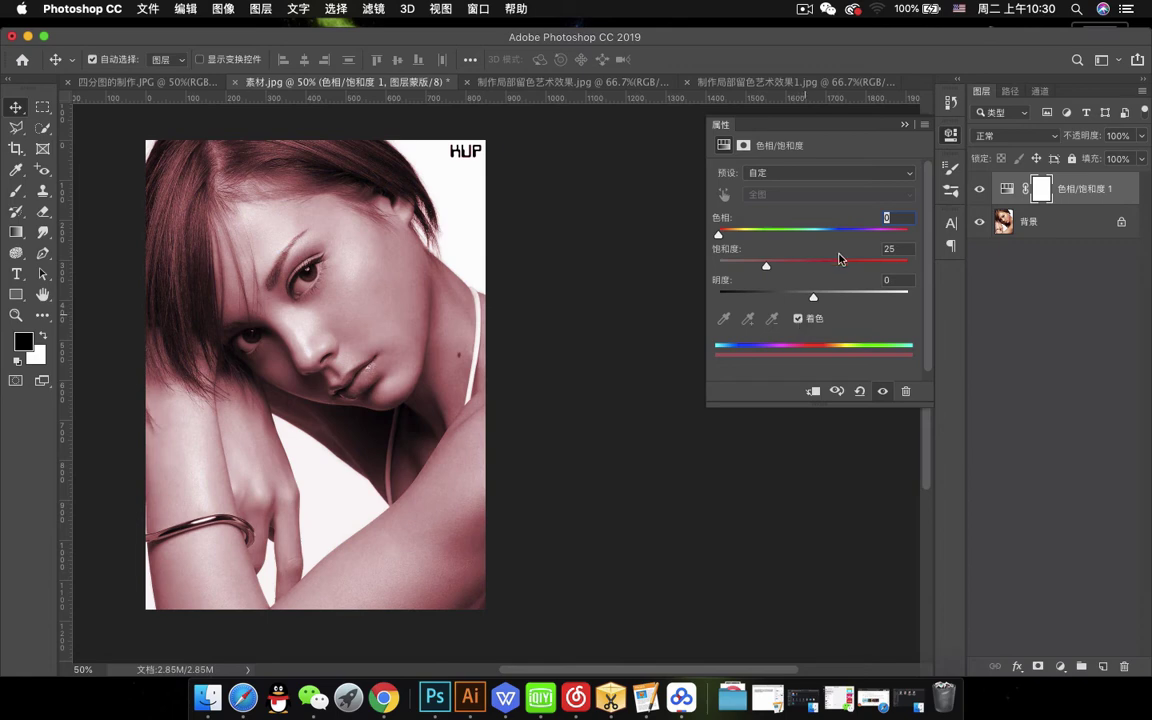
click(798, 318)
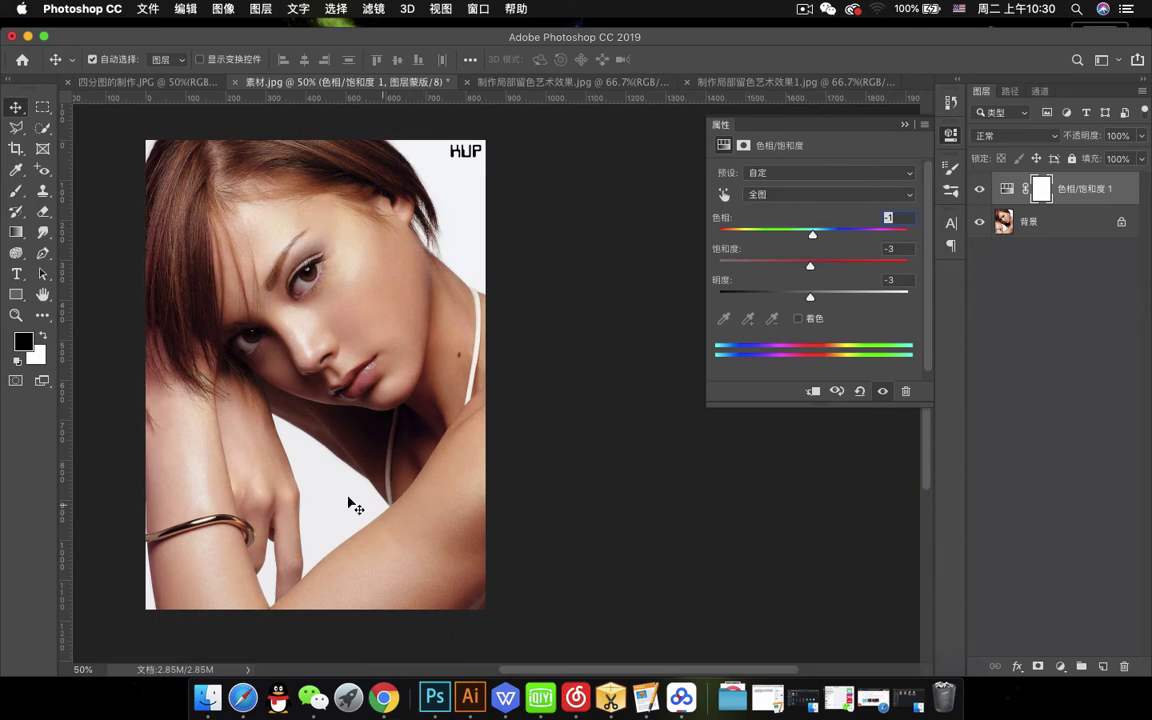
Restrict the adjustment to the Reds range and set its hue to +7 and saturation to +5
click(850, 196)
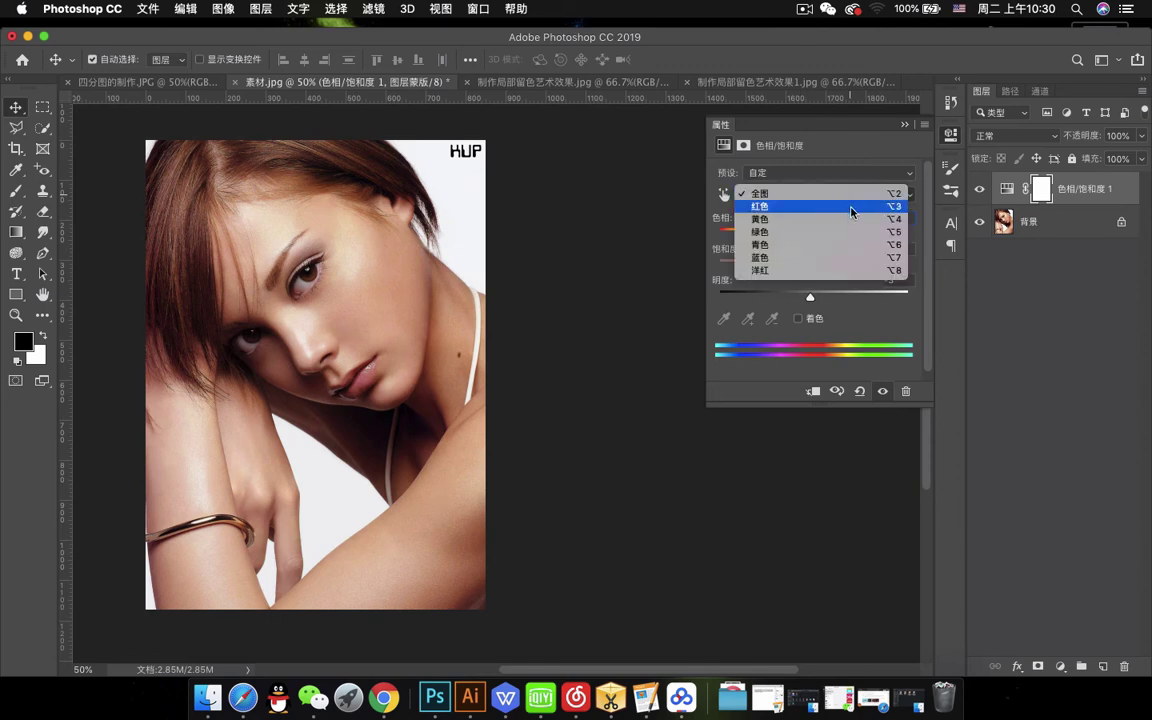
click(852, 208)
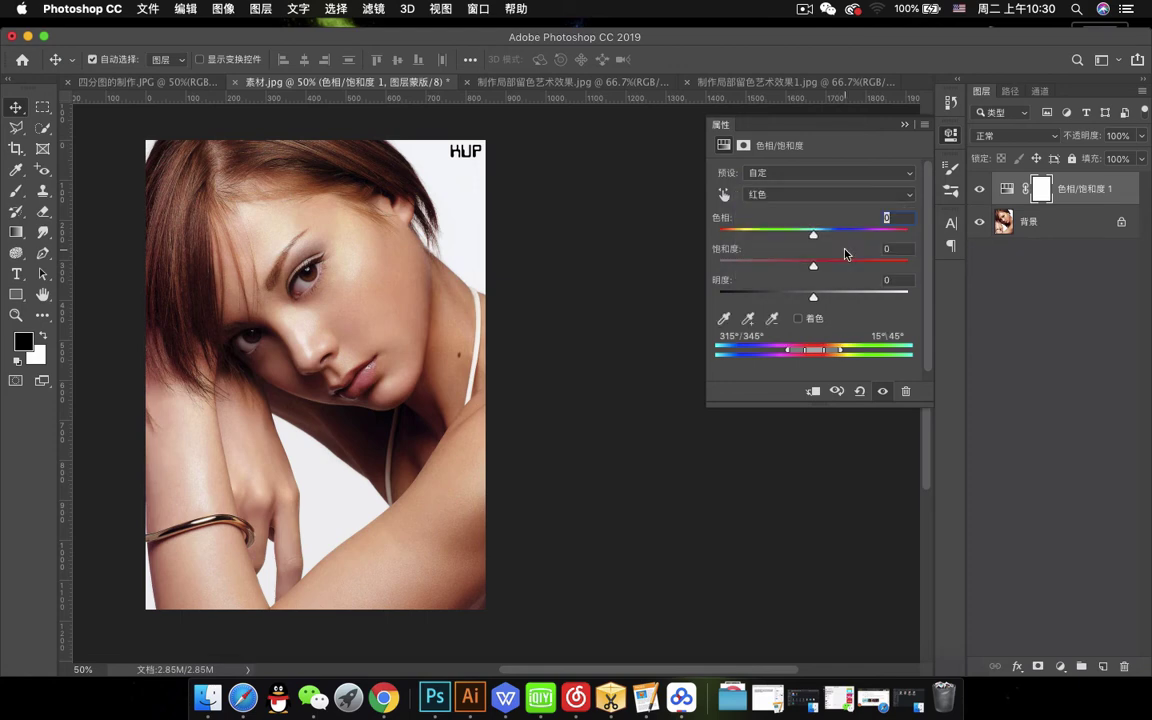
mouse_move(814, 235)
mouse_down()
mouse_move(851, 231)
mouse_move(814, 235)
mouse_move(857, 266)
mouse_move(765, 266)
mouse_move(819, 268)
mouse_move(851, 235)
mouse_move(758, 240)
mouse_move(872, 248)
mouse_move(724, 250)
mouse_move(820, 248)
mouse_up()
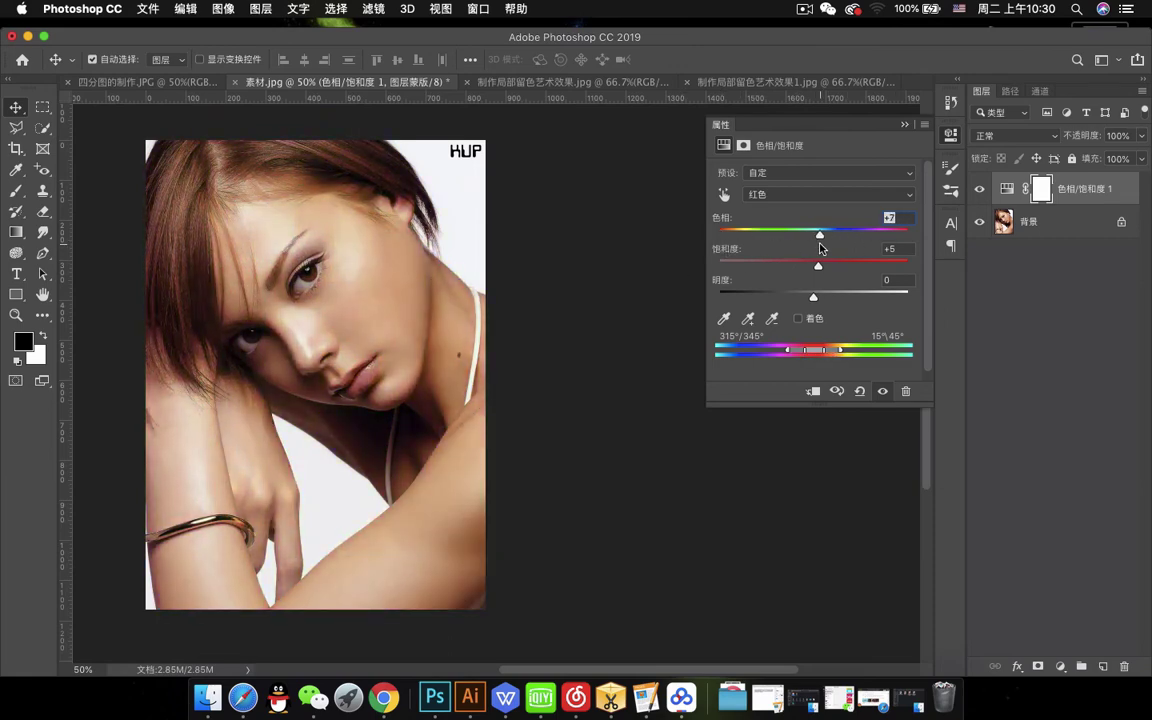
Switch the Hue/Saturation range to Master to review its settings, and return to the Reds range
click(810, 203)
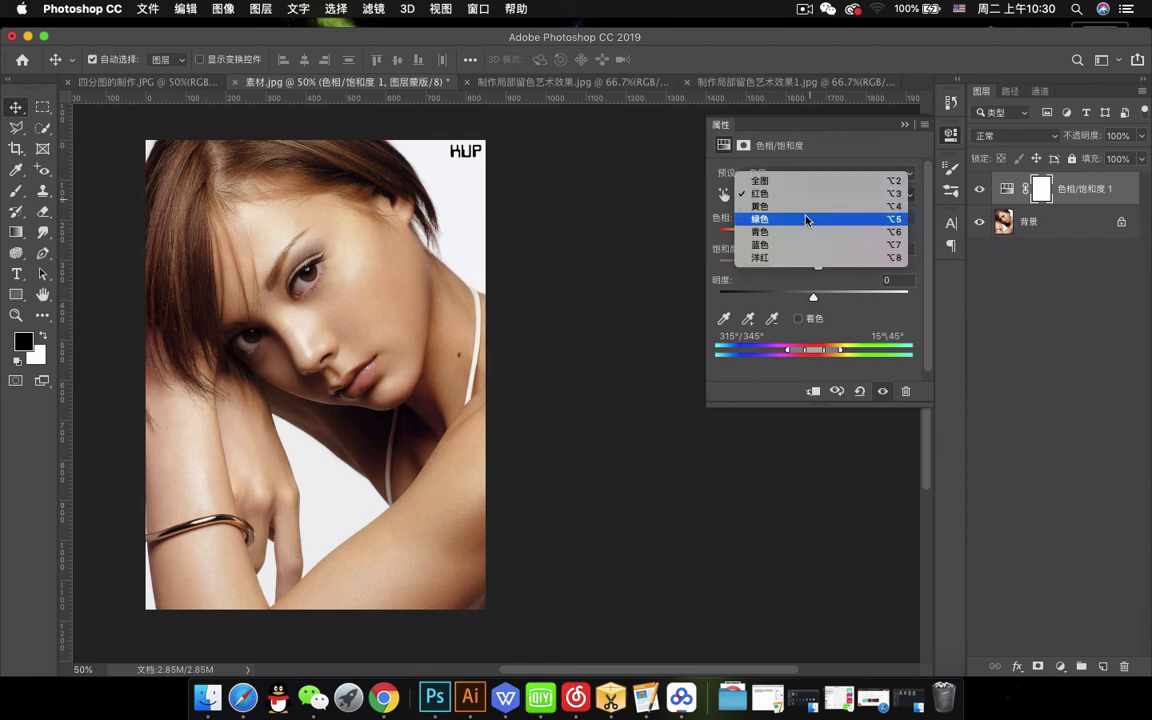
click(806, 168)
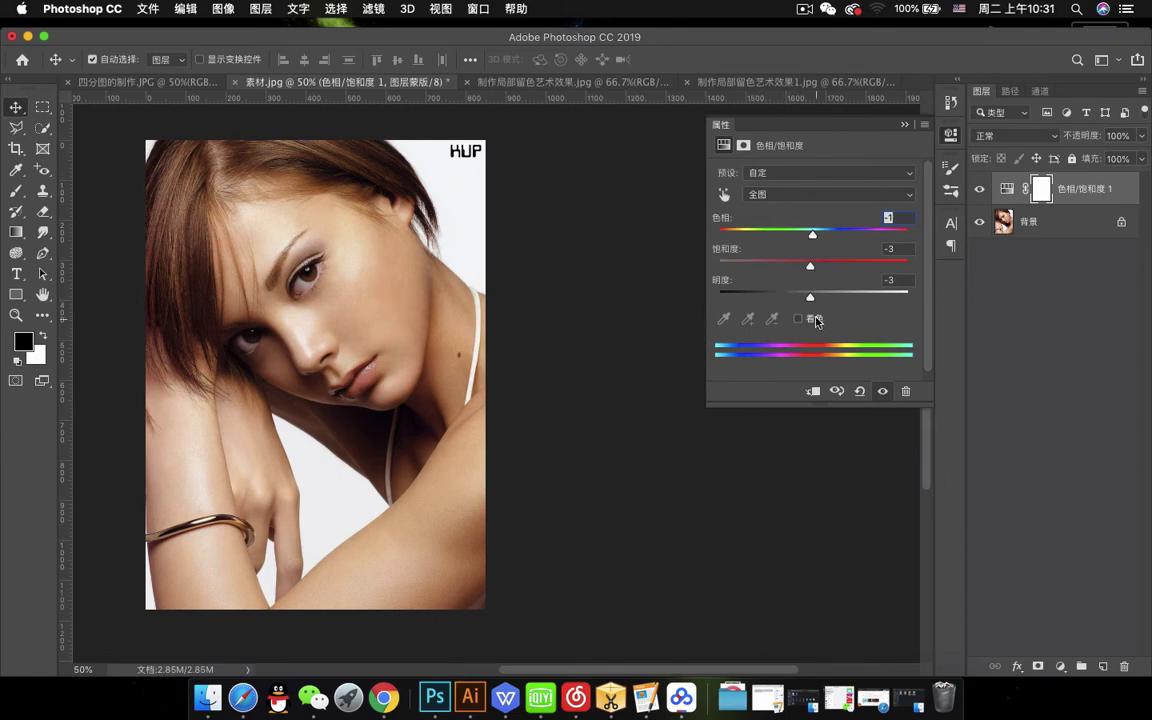
click(811, 175)
click(811, 176)
click(797, 196)
click(791, 212)
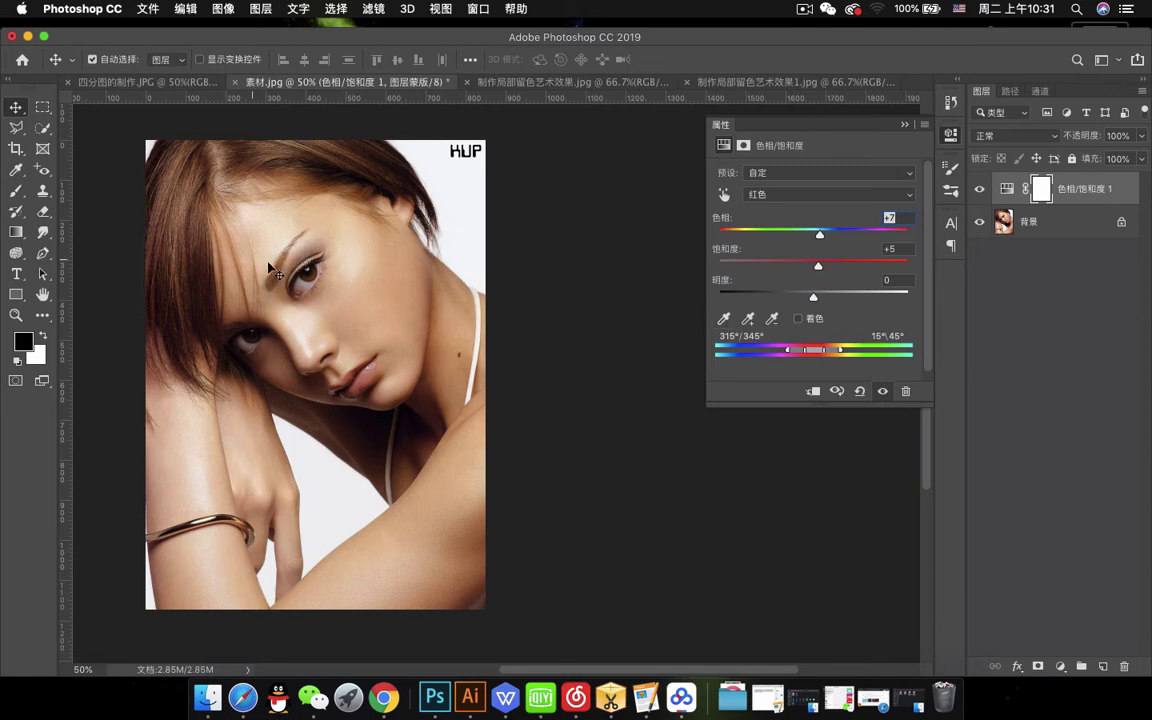
Redefine the Yellows range by sampling the skin on the woman's cheek with the adjustment's eyedropper
click(725, 318)
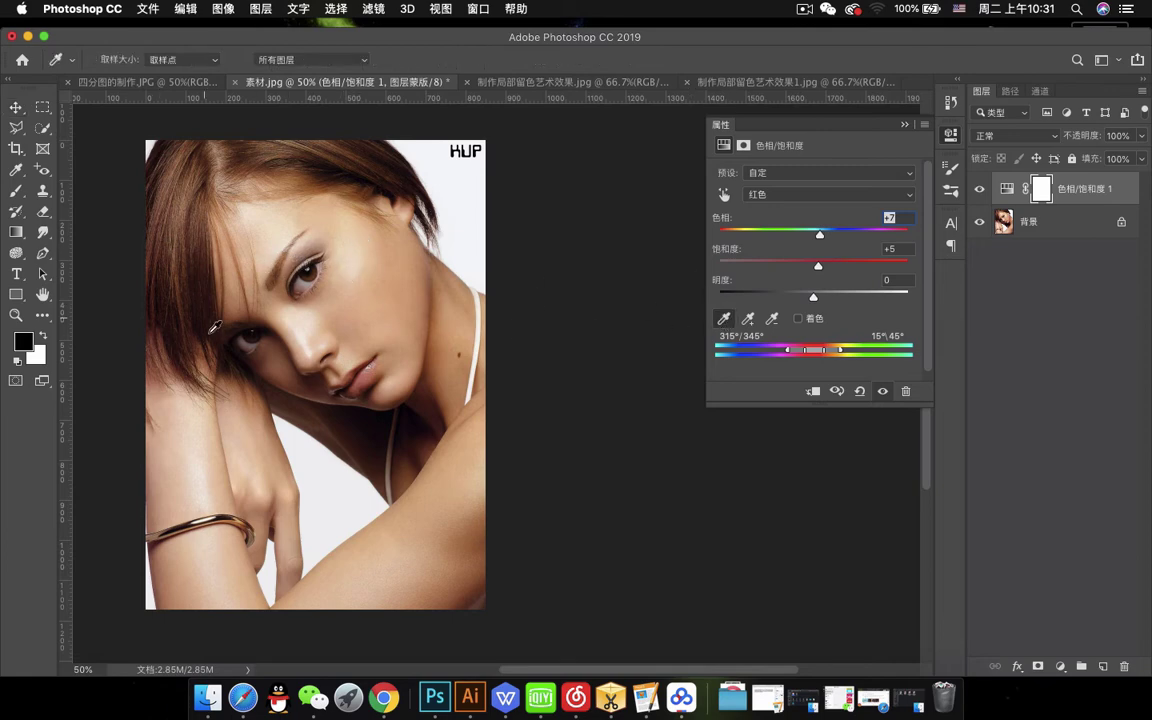
click(836, 201)
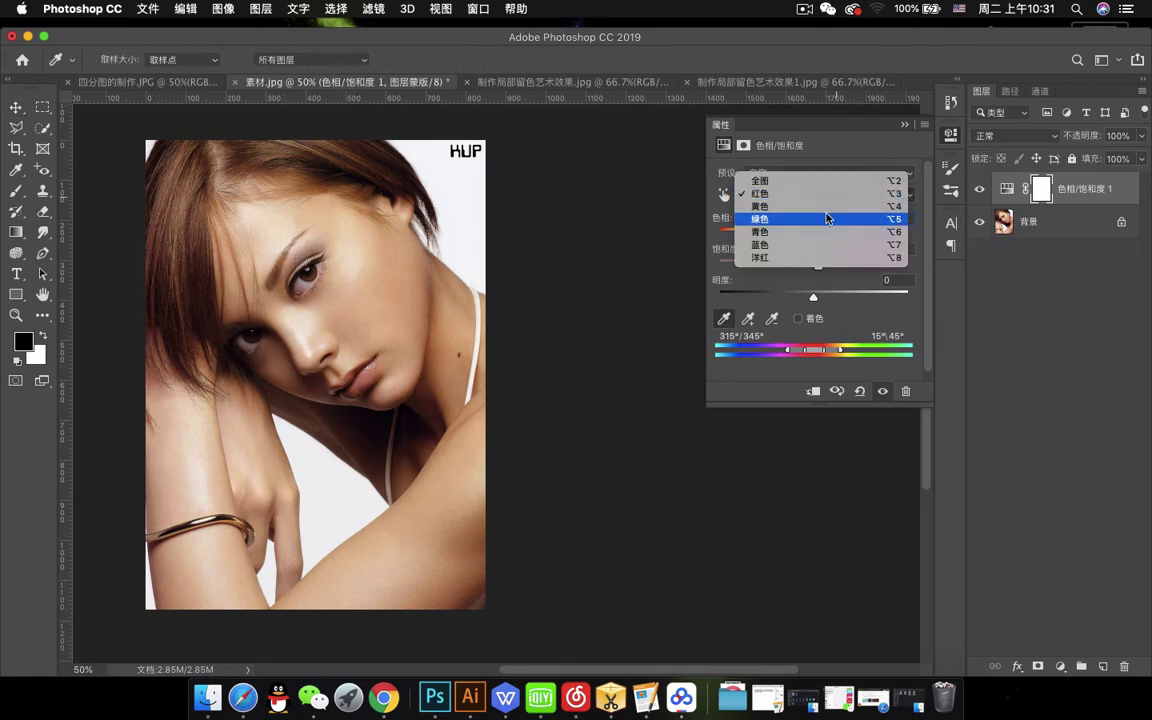
click(770, 209)
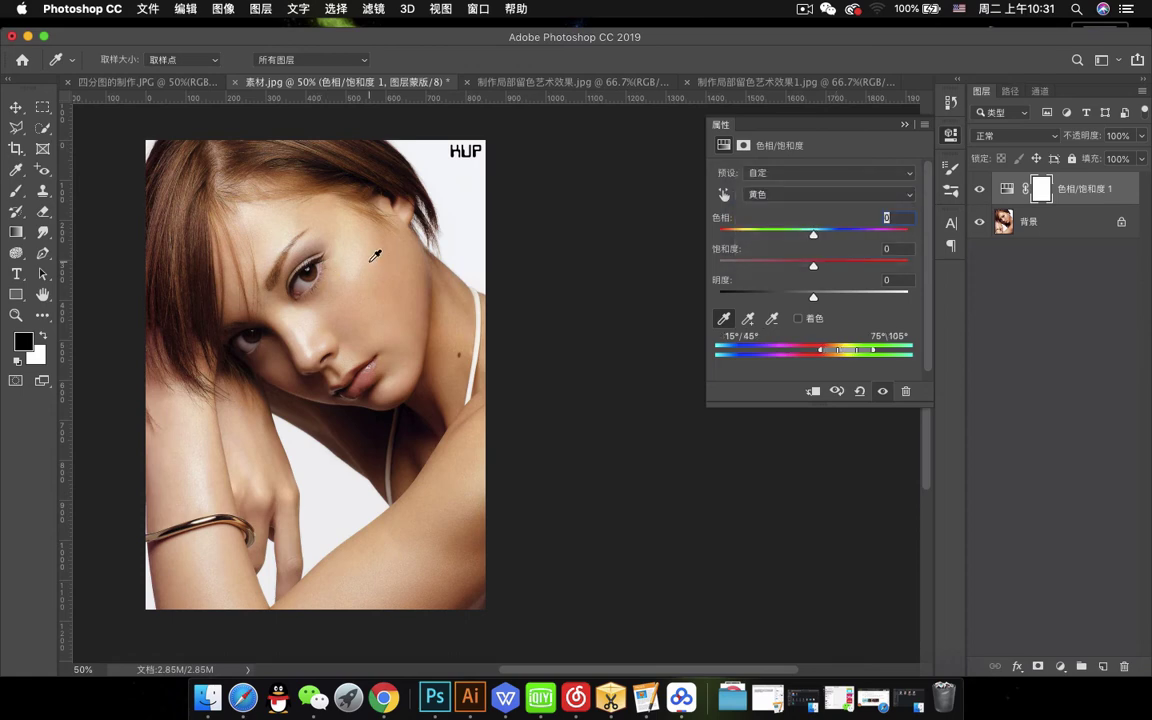
click(375, 256)
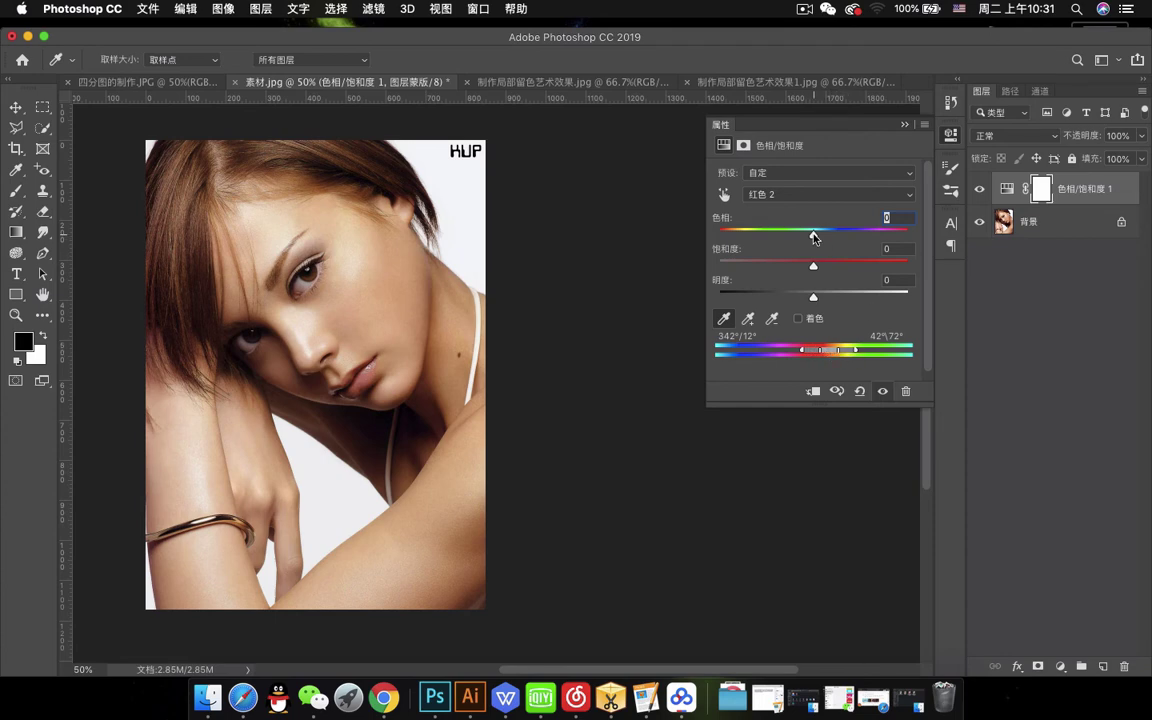
Try a hue shift of +6 on the sampled skin range, take it back, and return to the Move tool
mouse_move(813, 236)
mouse_down()
mouse_move(843, 237)
mouse_move(790, 240)
mouse_move(861, 236)
mouse_move(819, 236)
mouse_up()
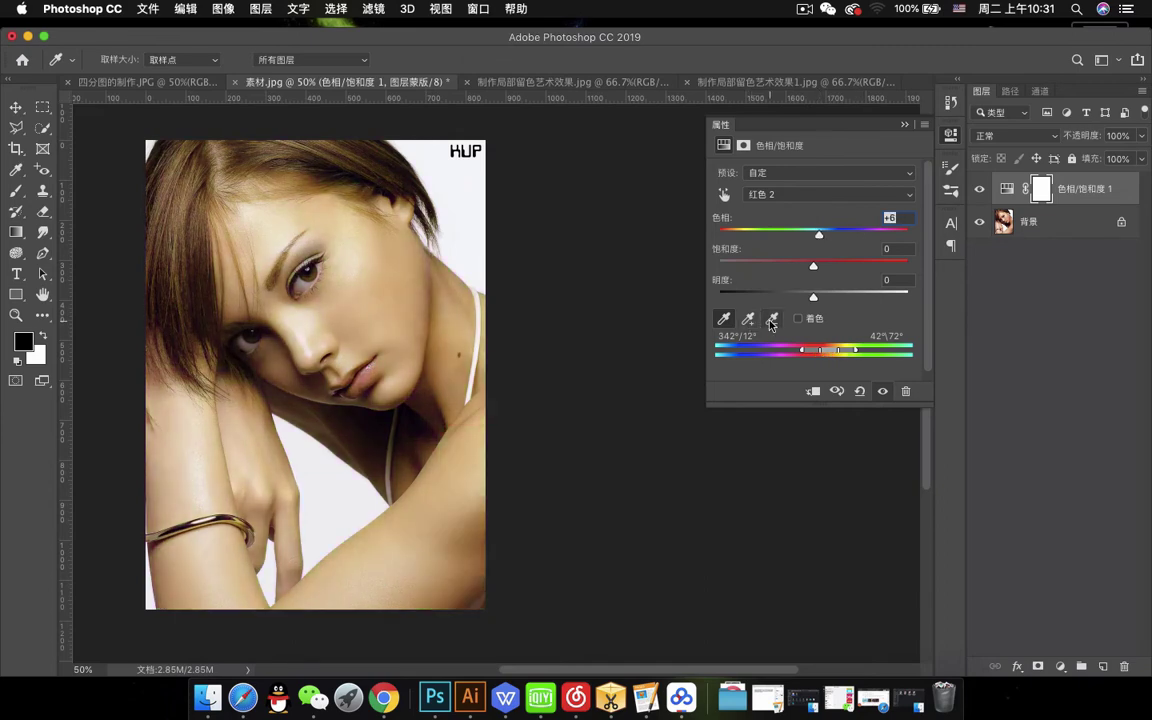
drag(819, 236, 814, 238)
key(v)
Review the adjustment's Reds range and its Master settings, and collapse the properties
click(765, 194)
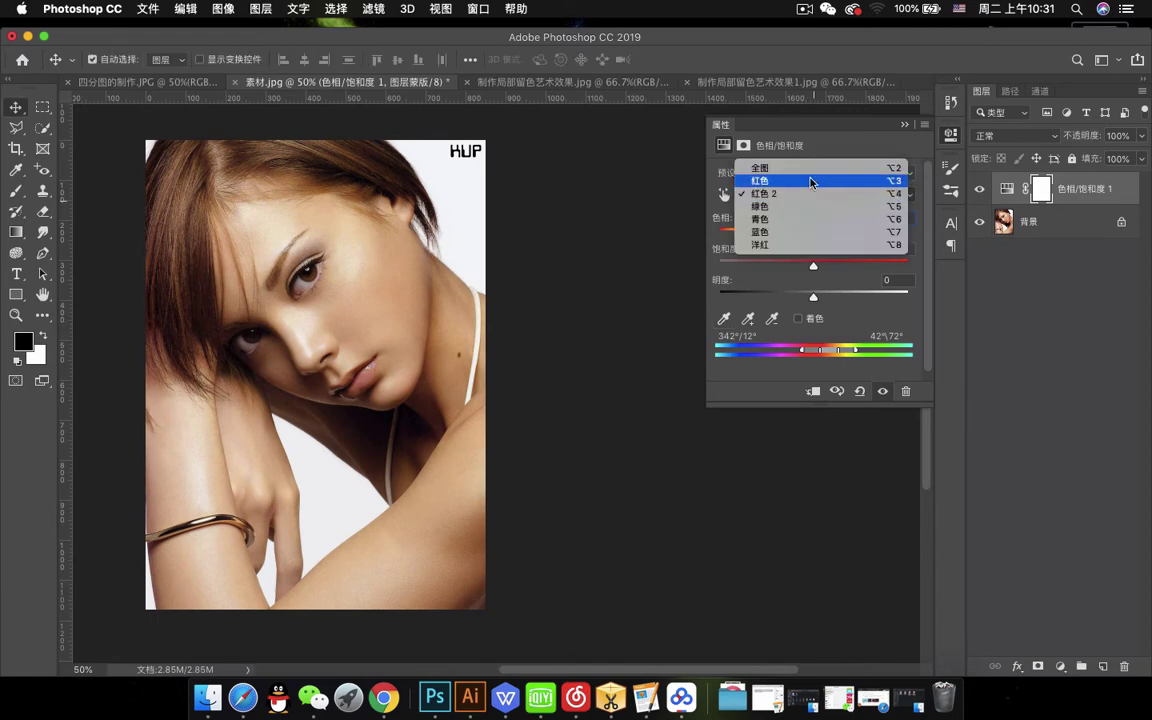
click(811, 181)
click(819, 199)
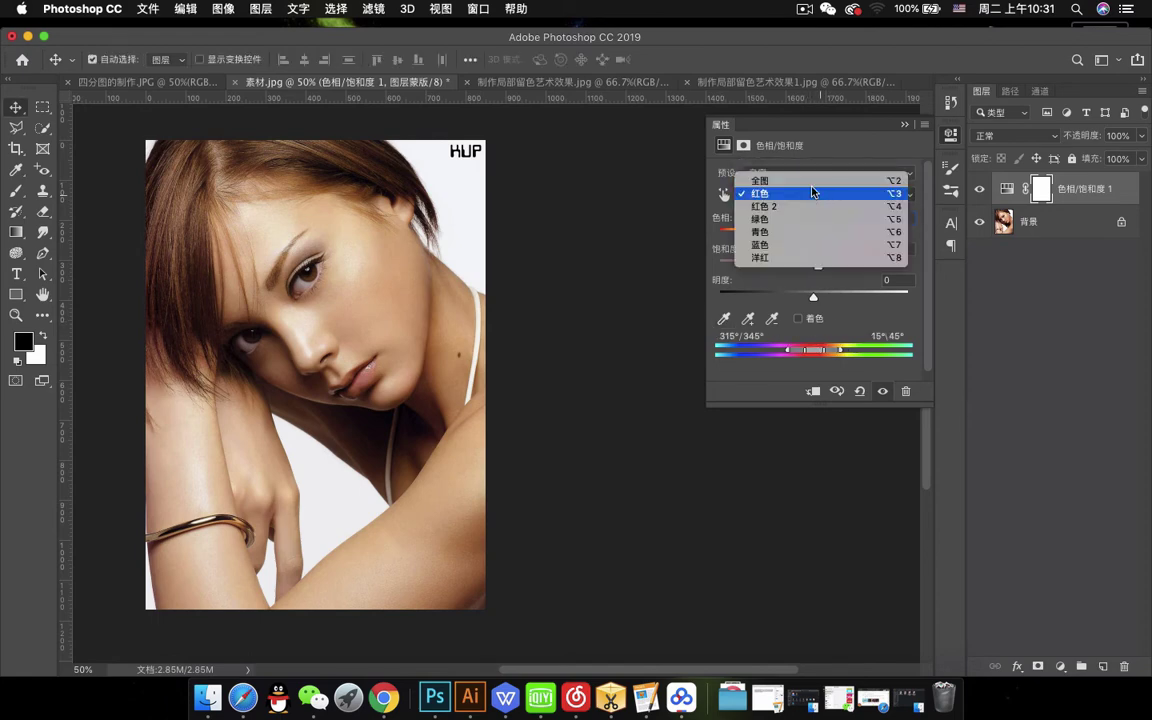
click(812, 181)
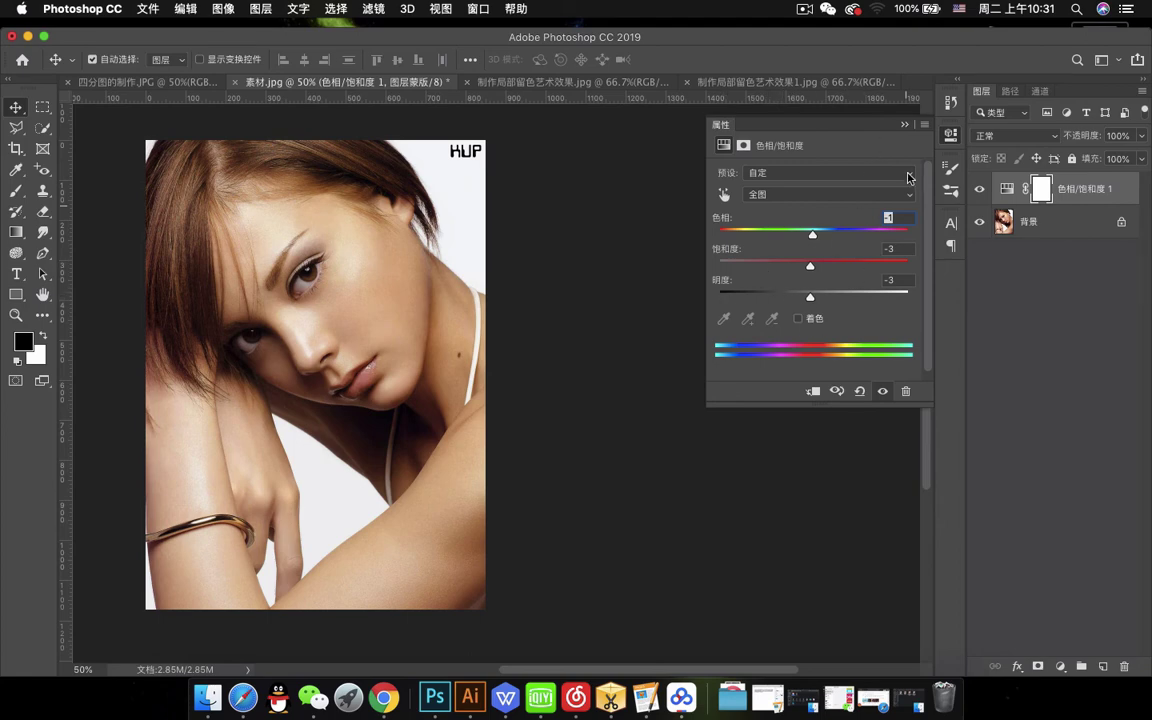
click(906, 125)
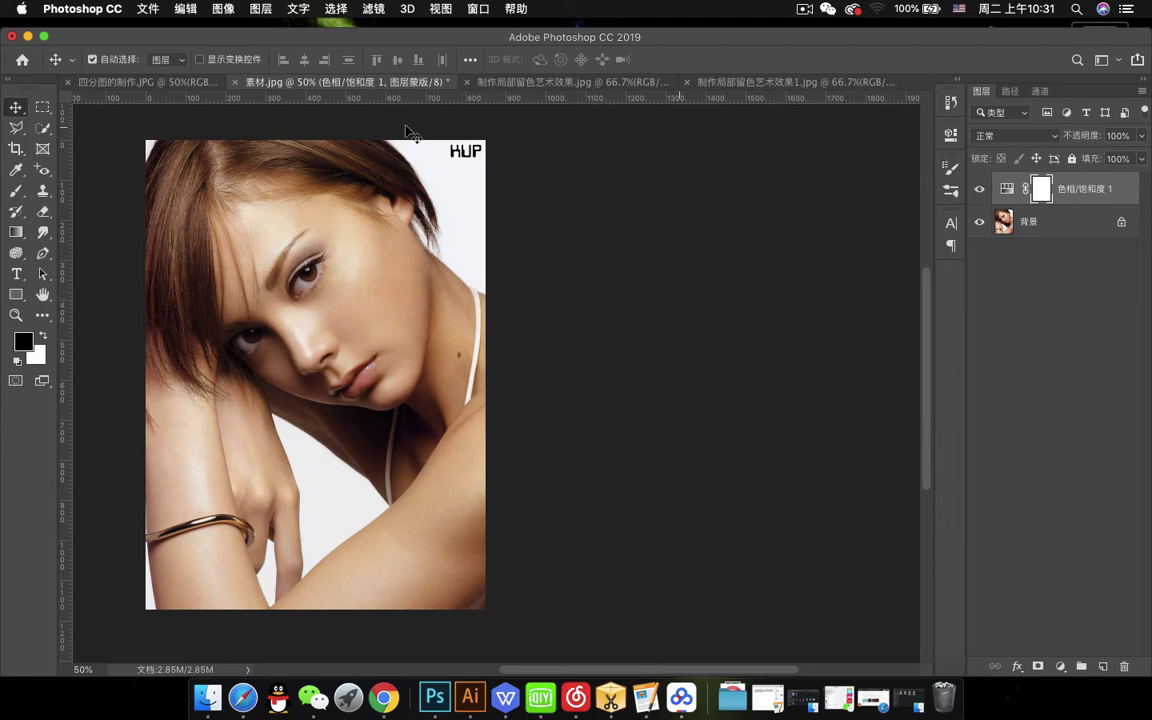
Look at the four-part example image 四分图的制作.JPG and return to 素材.jpg
click(140, 81)
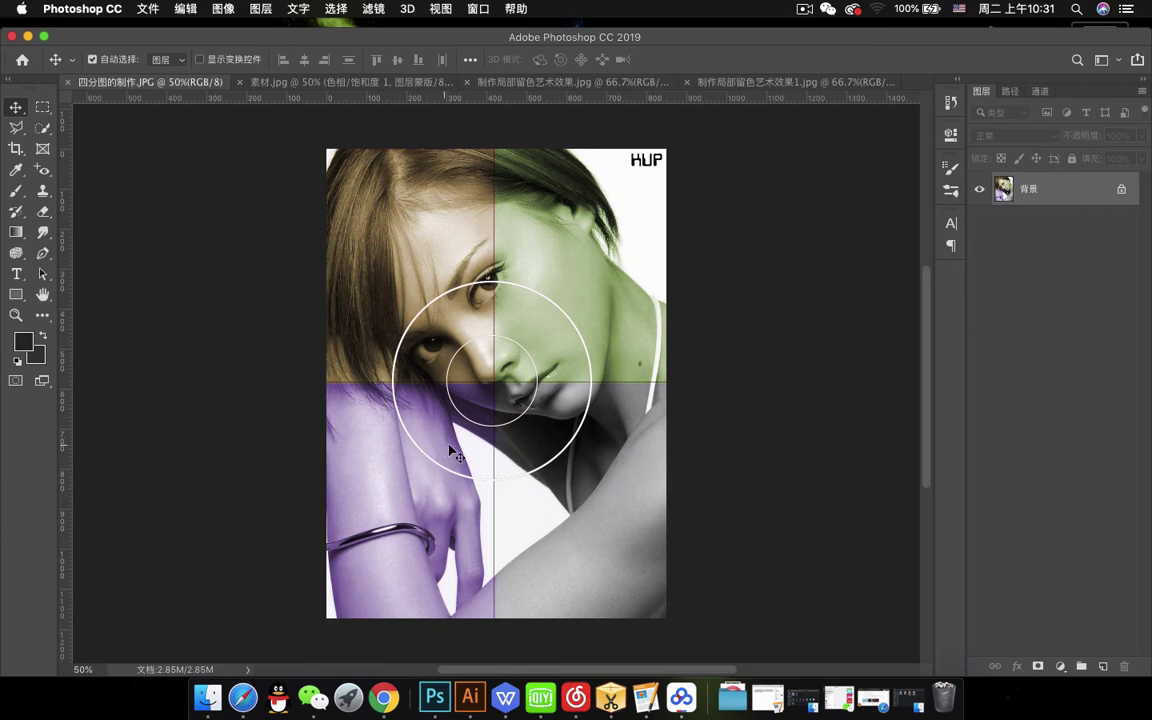
click(338, 87)
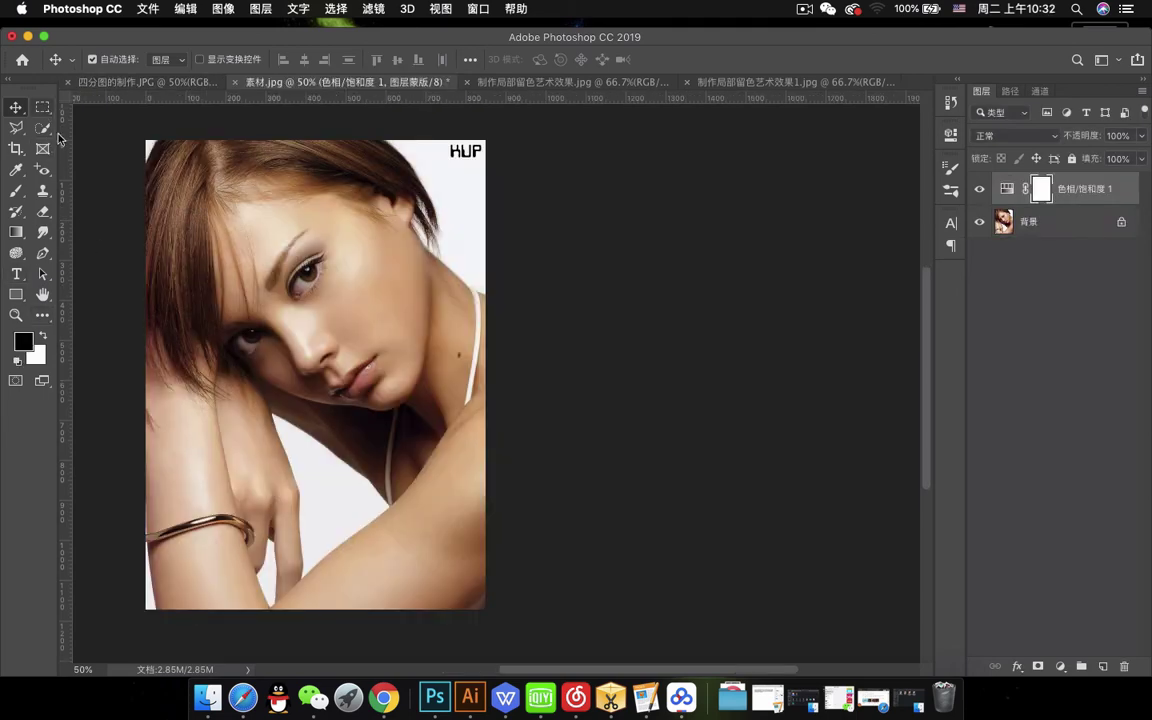
scroll(379, 232, left, 3)
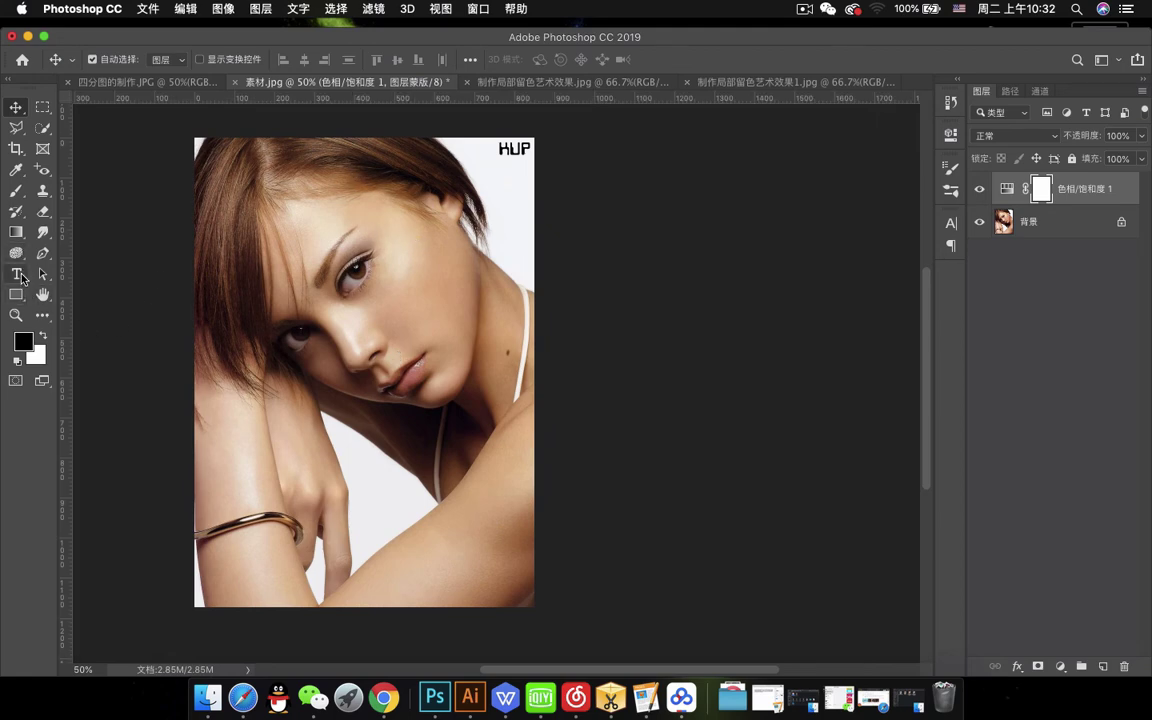
Draw a 1 px black horizontal line across the whole portrait with the Line tool and centre it vertically on the background layer
drag(16, 294, 70, 353)
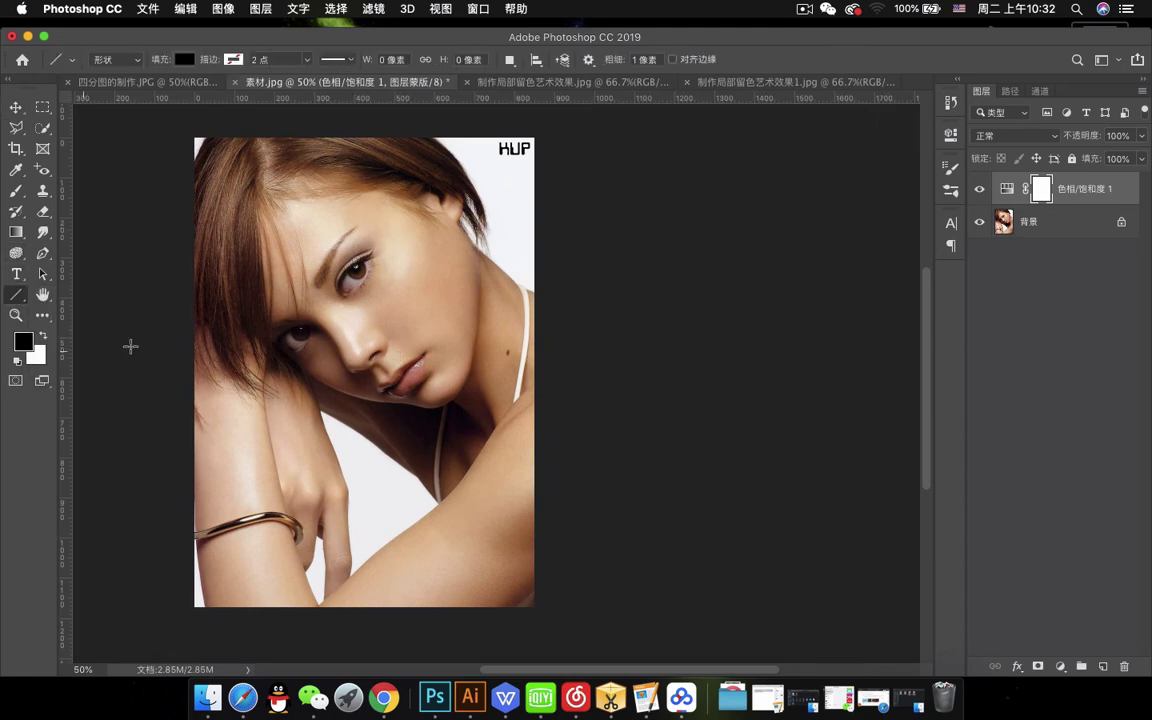
drag(156, 362, 593, 368)
click(16, 107)
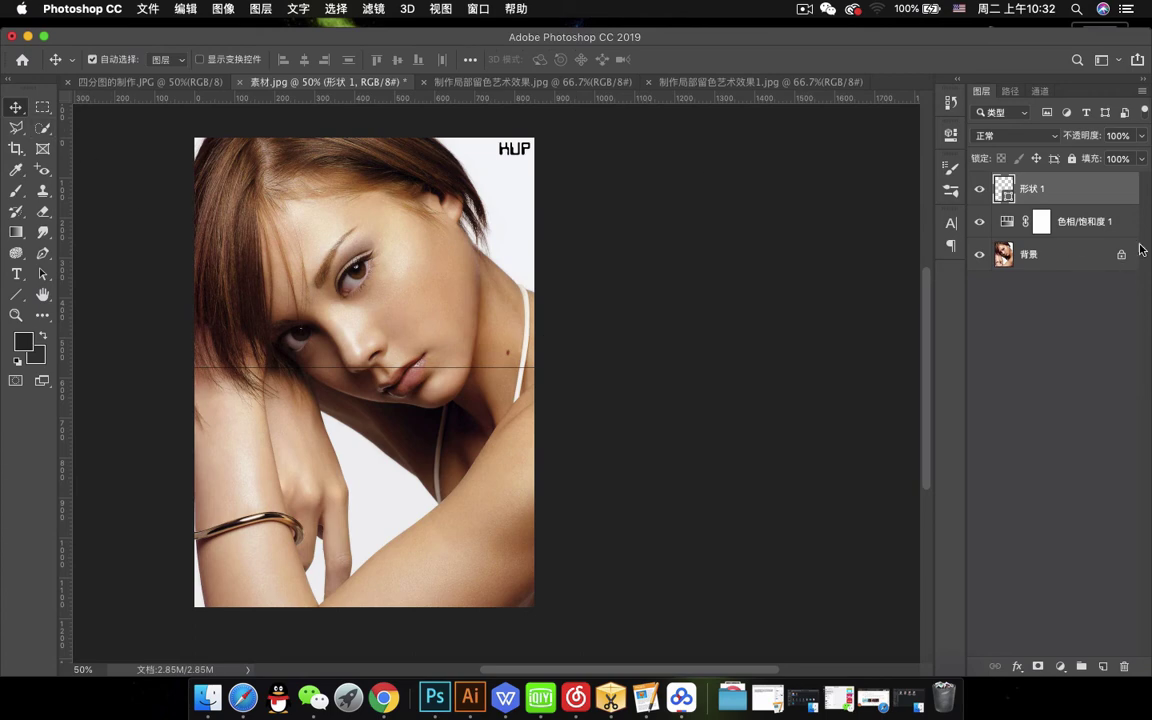
super+click(1093, 265)
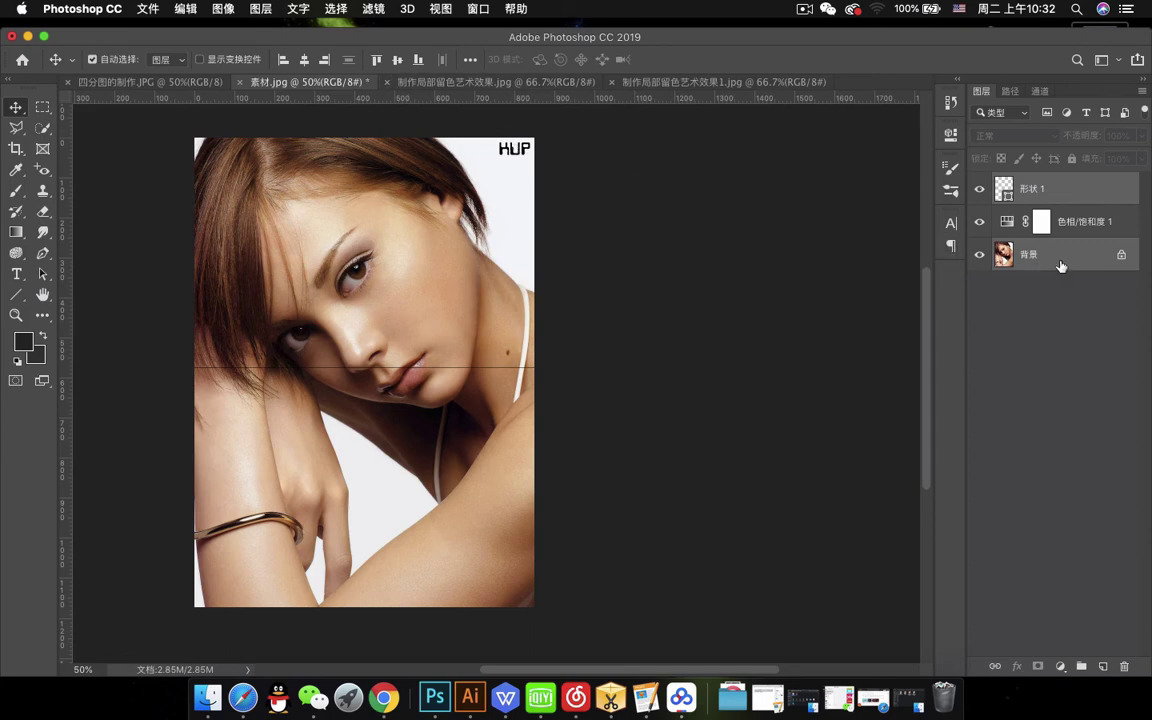
click(1040, 258)
super+click(1000, 190)
click(399, 61)
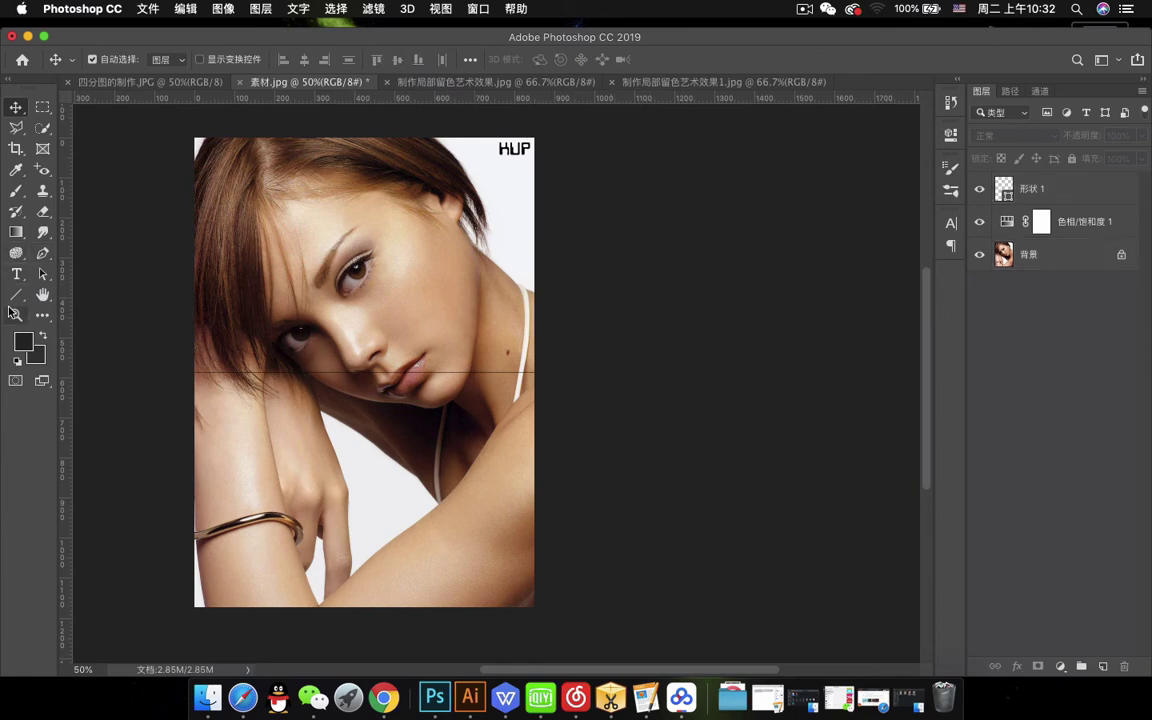
Draw a 1 px vertical line about 1317 px high over the portrait and centre it horizontally on the background layer
click(16, 294)
drag(355, 118, 383, 645)
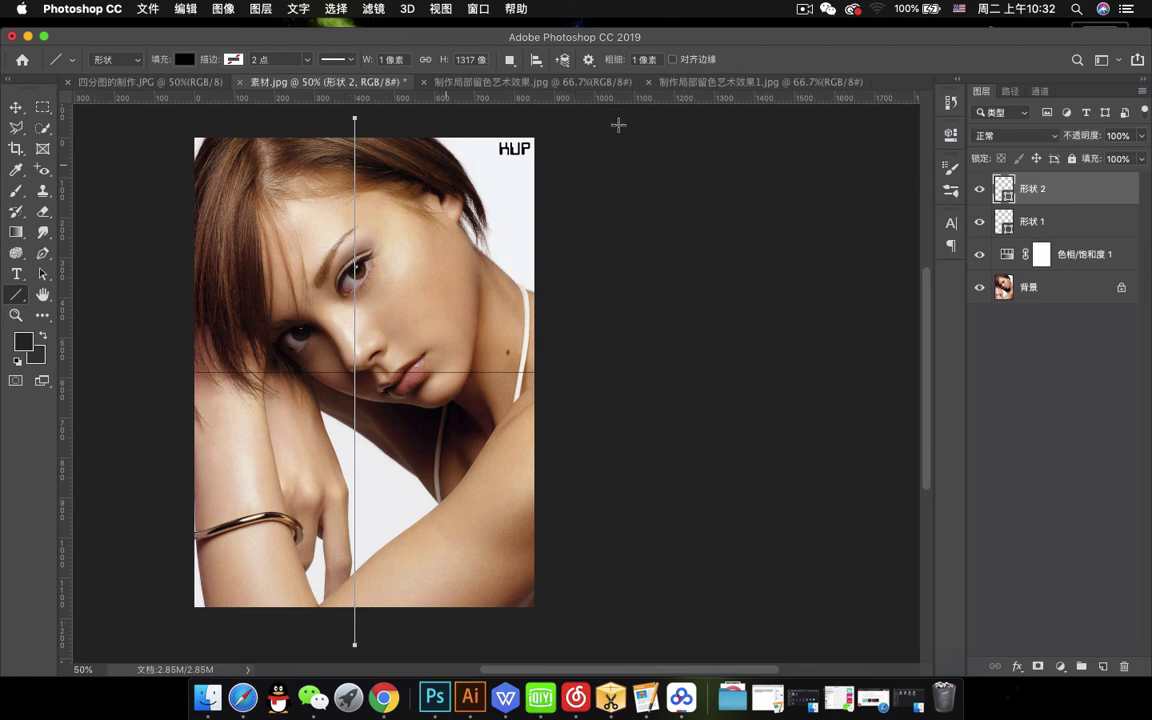
click(1065, 298)
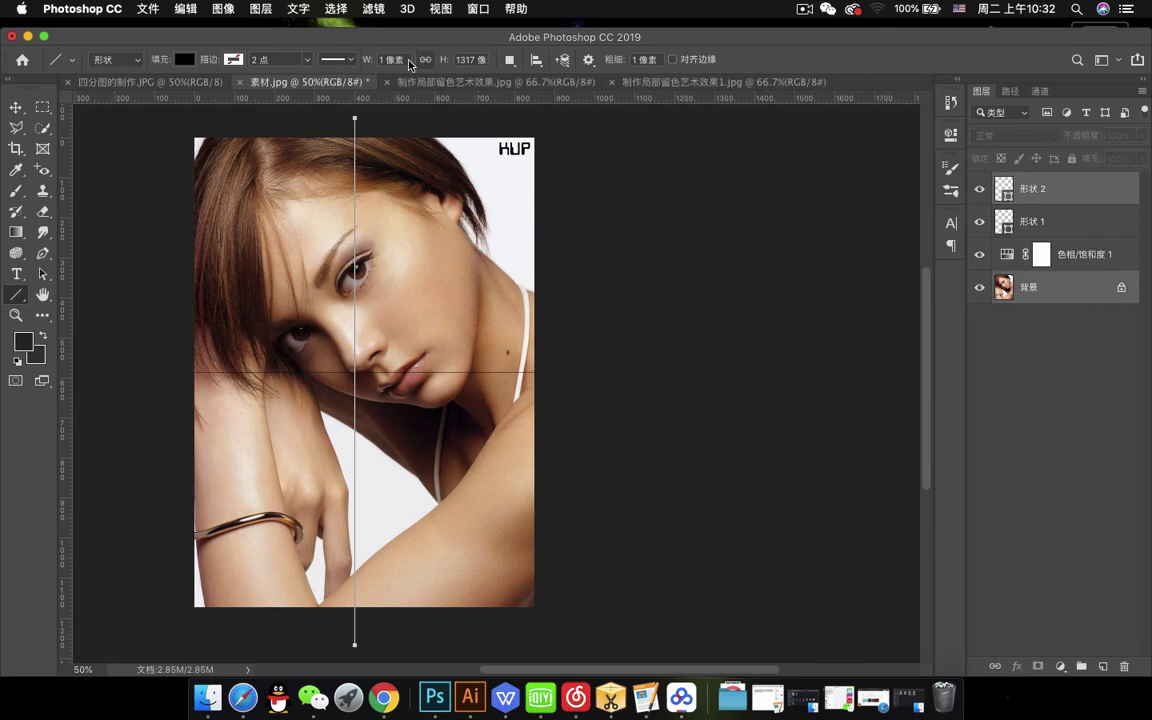
click(16, 107)
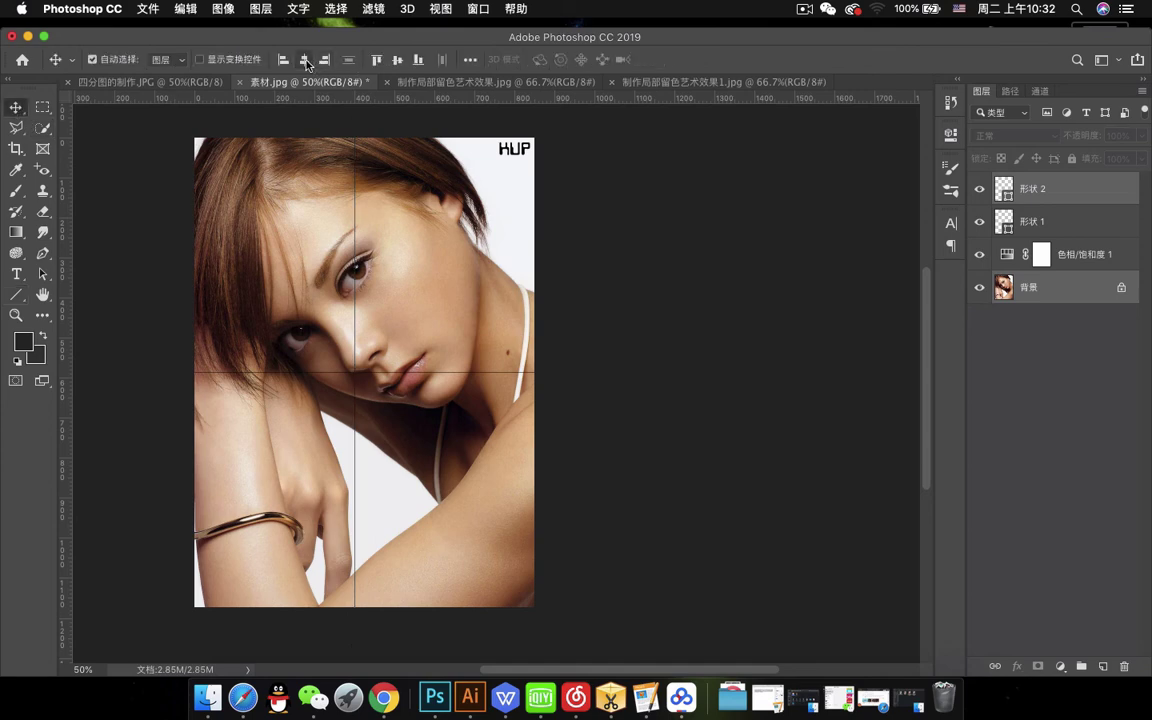
click(305, 60)
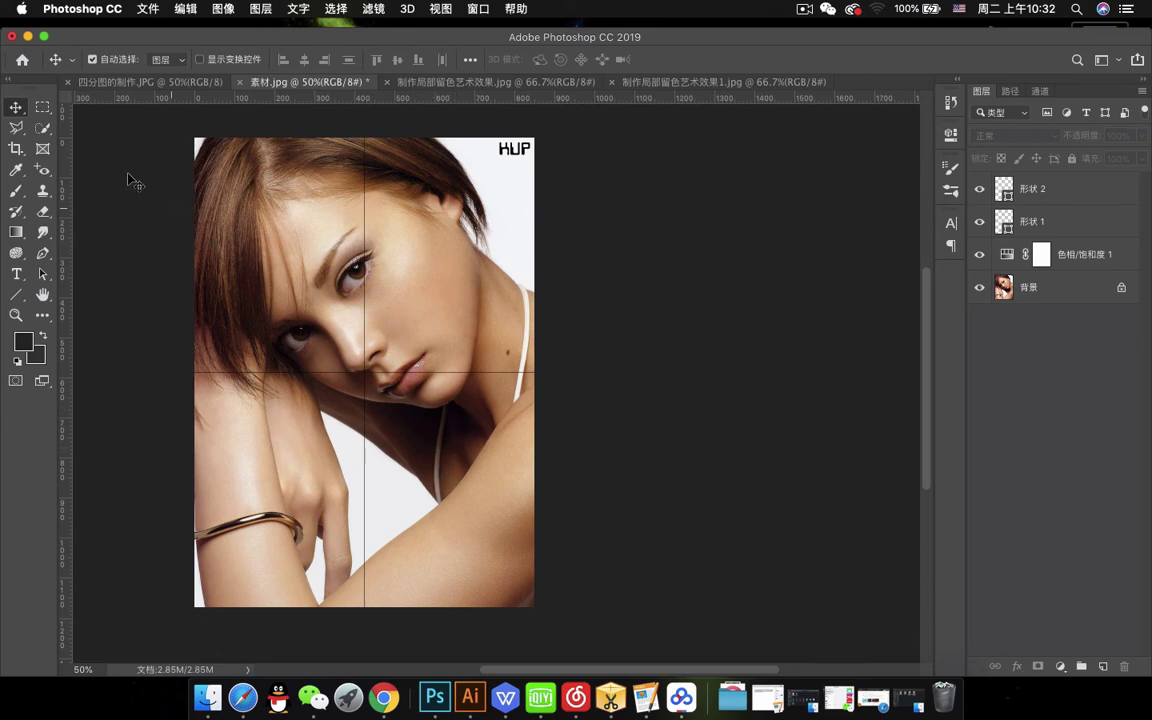
Marquee-select the portrait's upper-left quadrant, about 425 by 586 px, up to the dividing lines, and make the background layer active
click(46, 110)
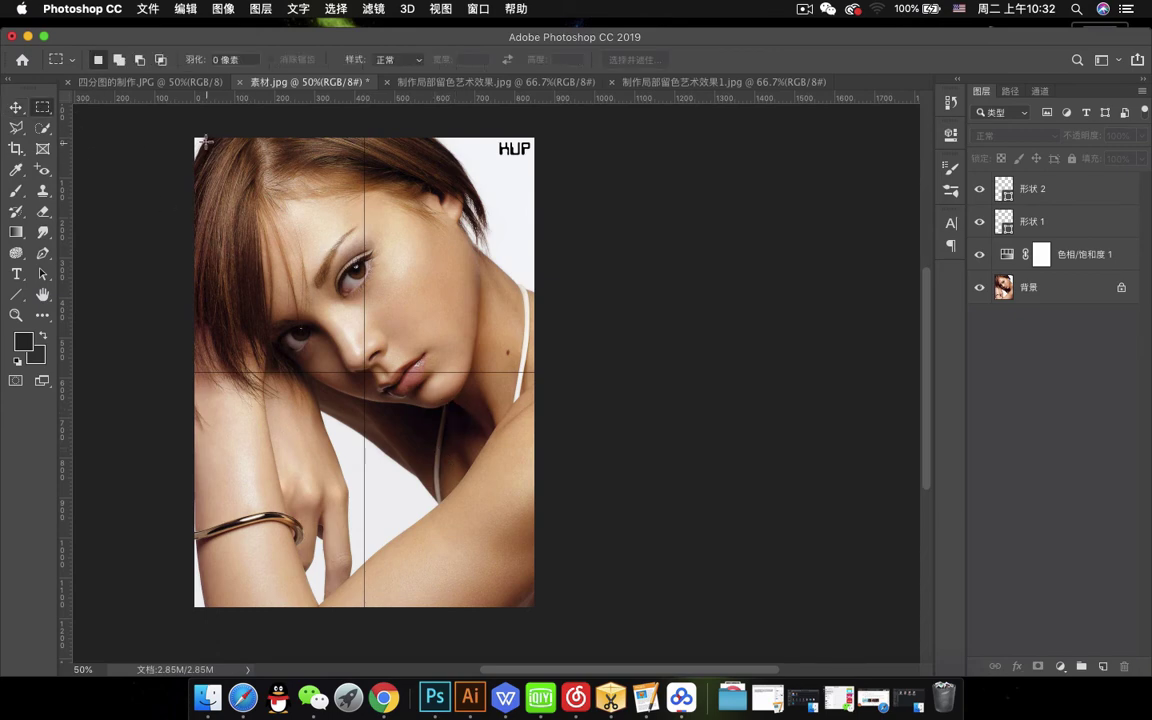
drag(194, 137, 363, 371)
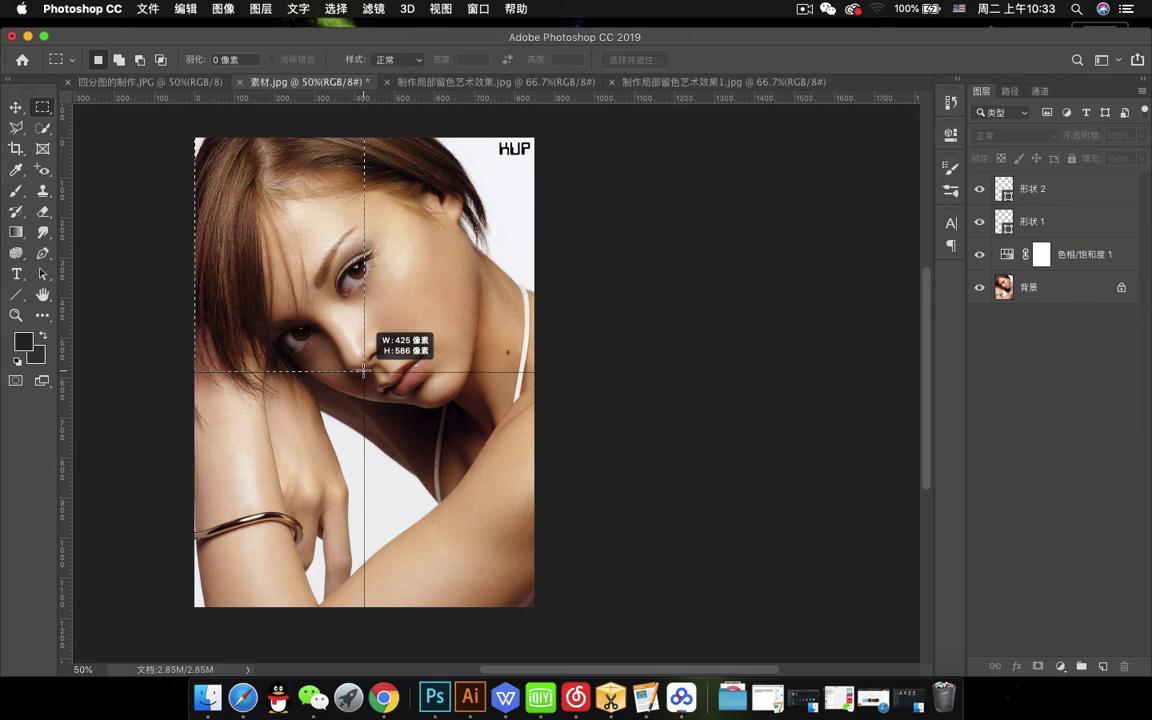
drag(363, 371, 363, 371)
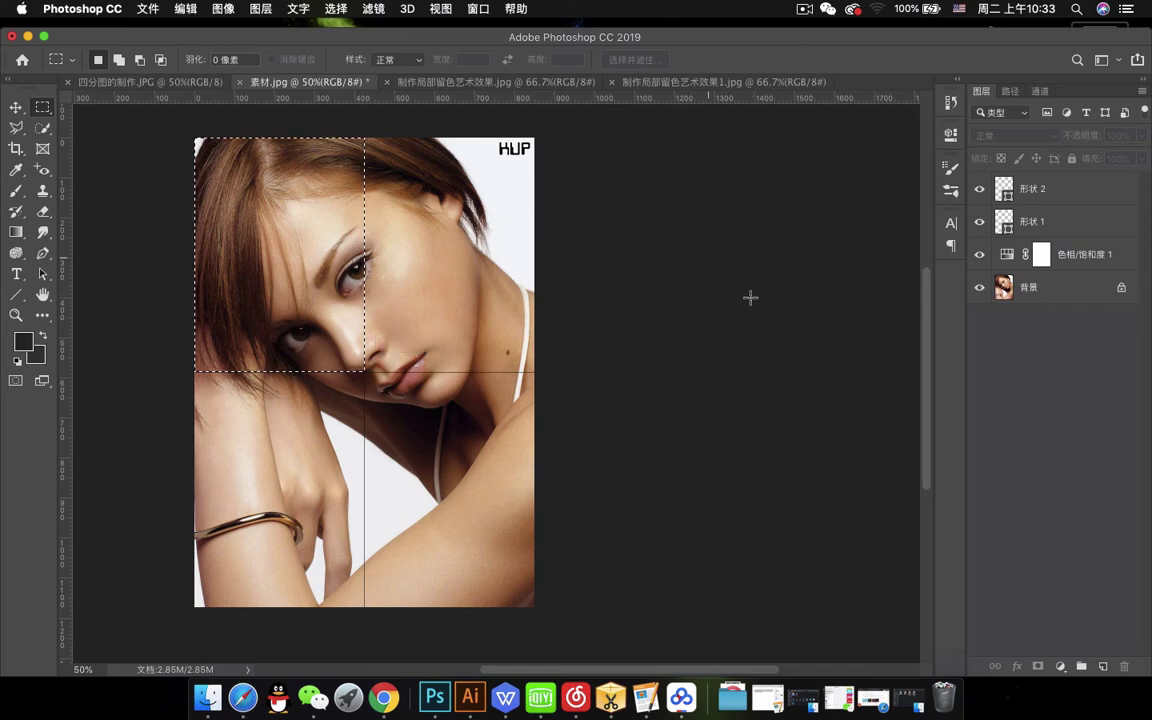
click(1049, 299)
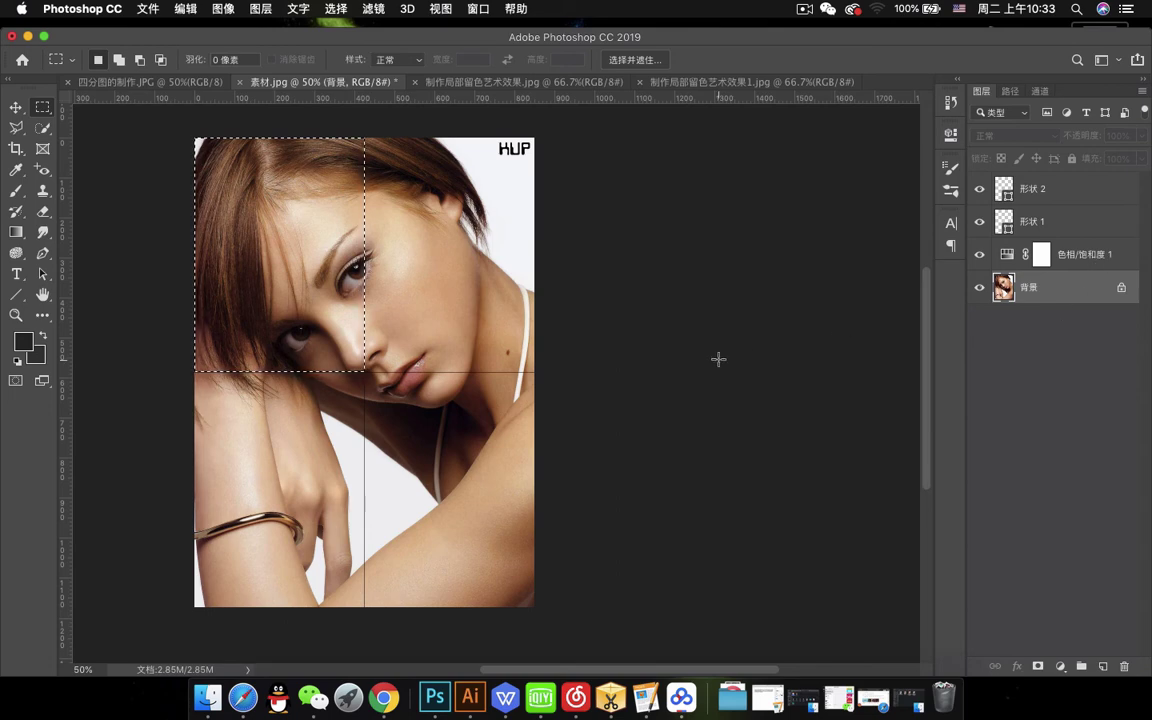
Apply Hue/Saturation to the selected quadrant with hue -1 and saturation -37, and deselect it
key(super+u)
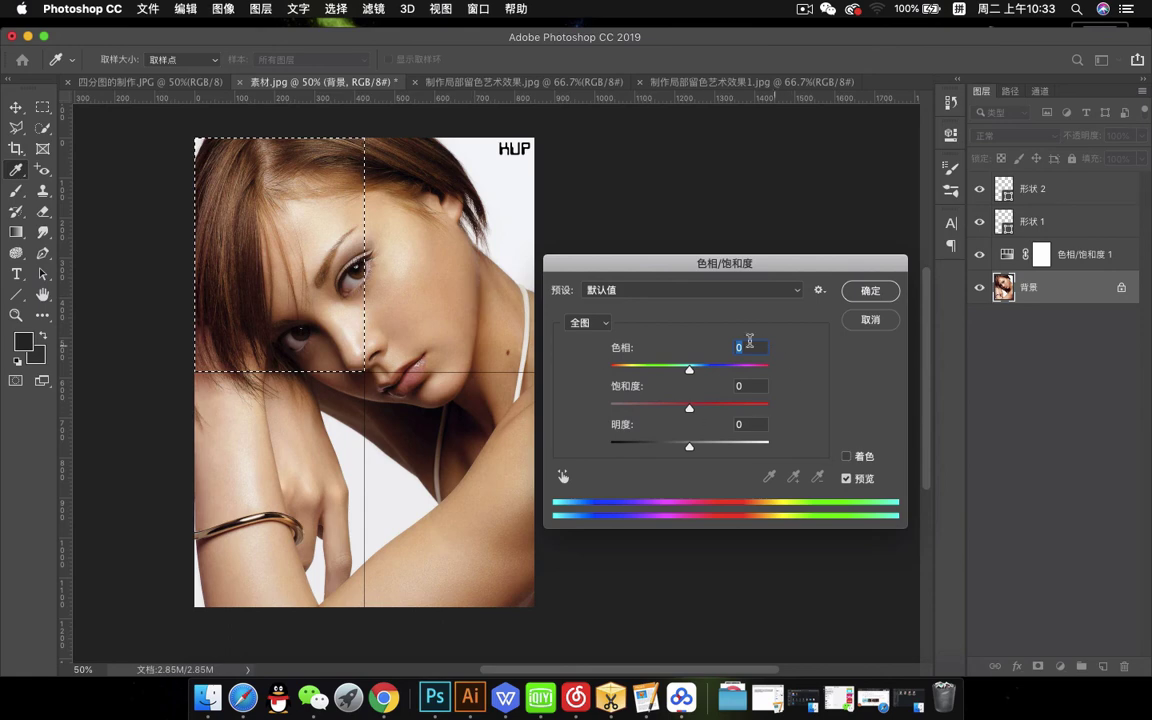
drag(694, 373, 663, 413)
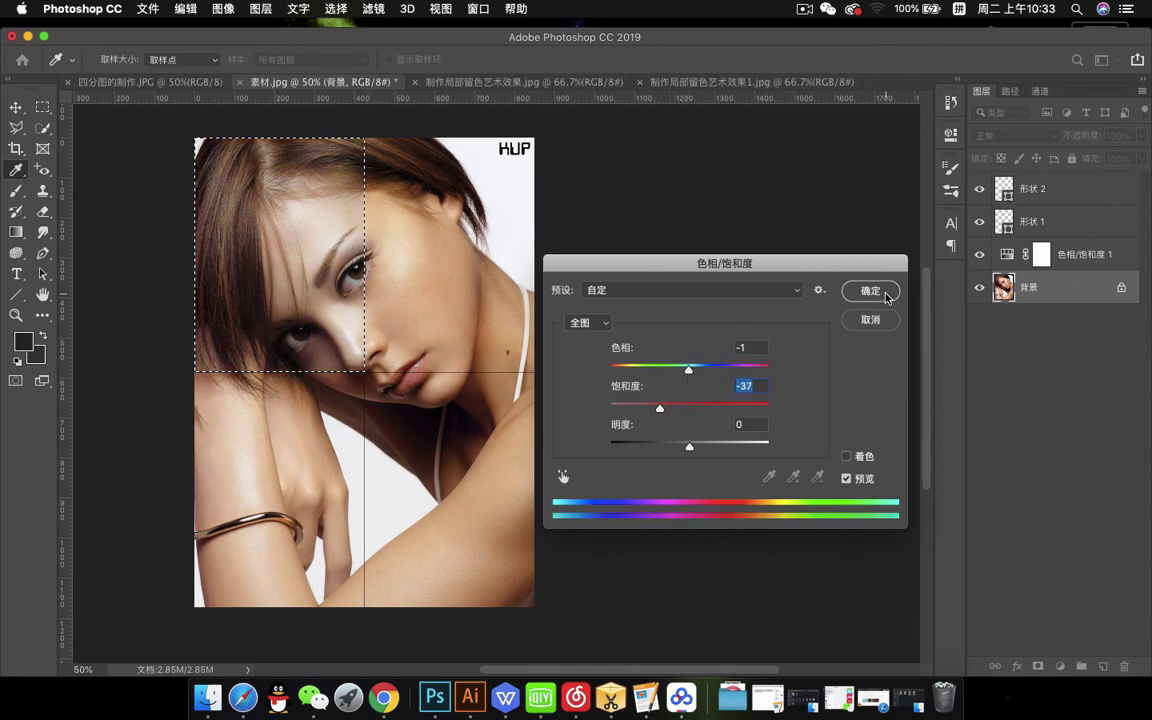
key(Return)
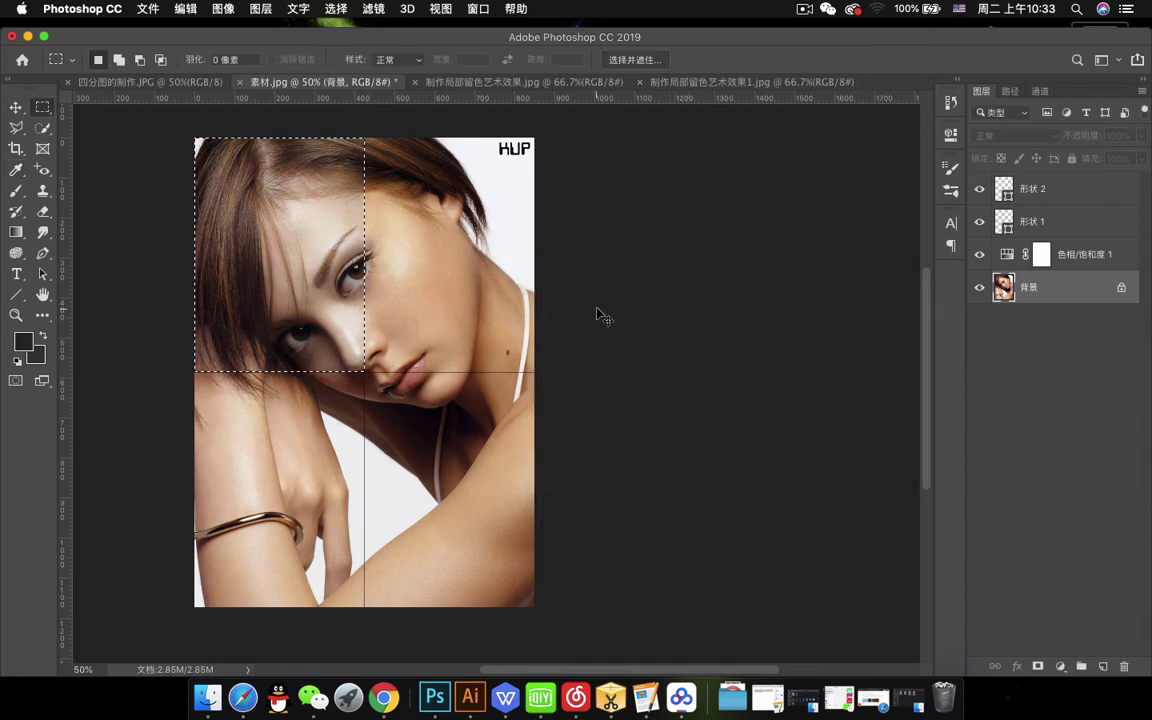
click(598, 314)
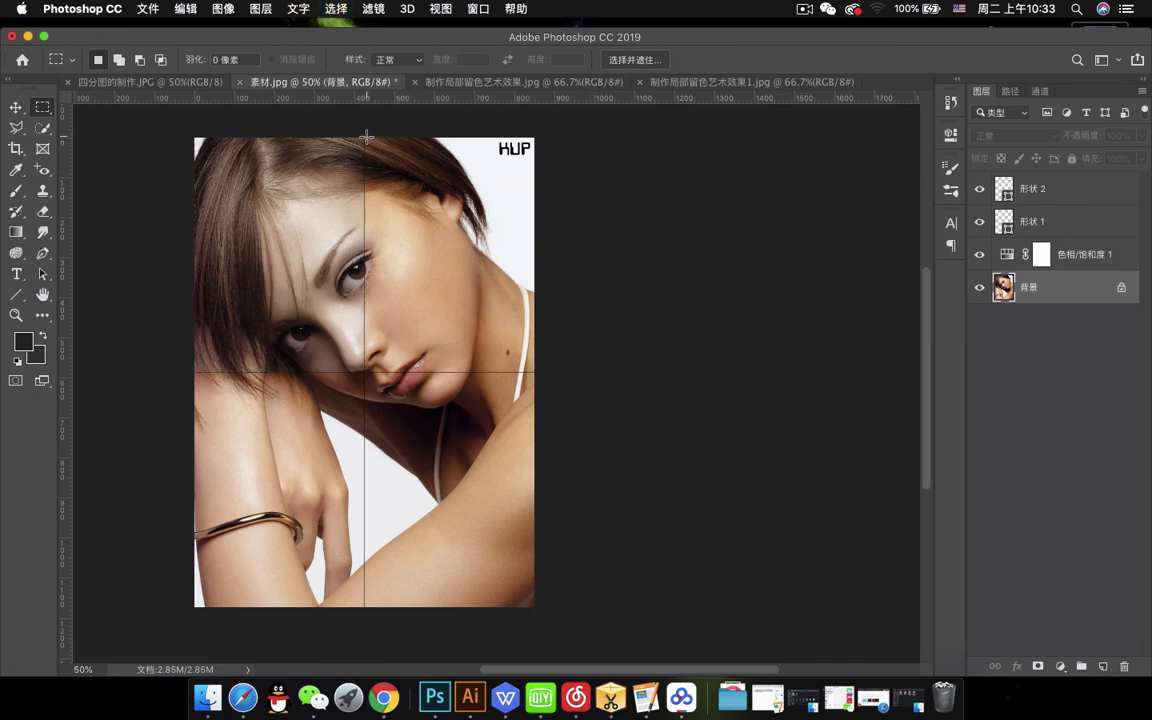
Select the portrait's upper-right quadrant, shift its hue to +36 with Hue/Saturation, and deselect it
drag(364, 137, 542, 370)
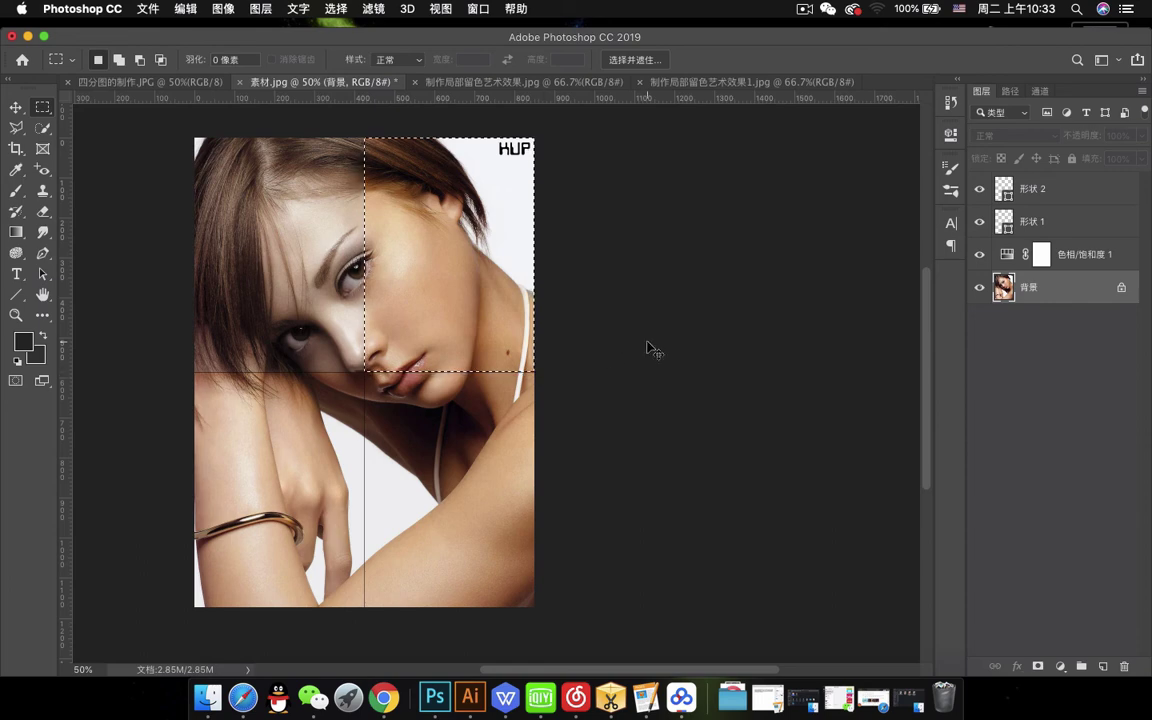
key(super+u)
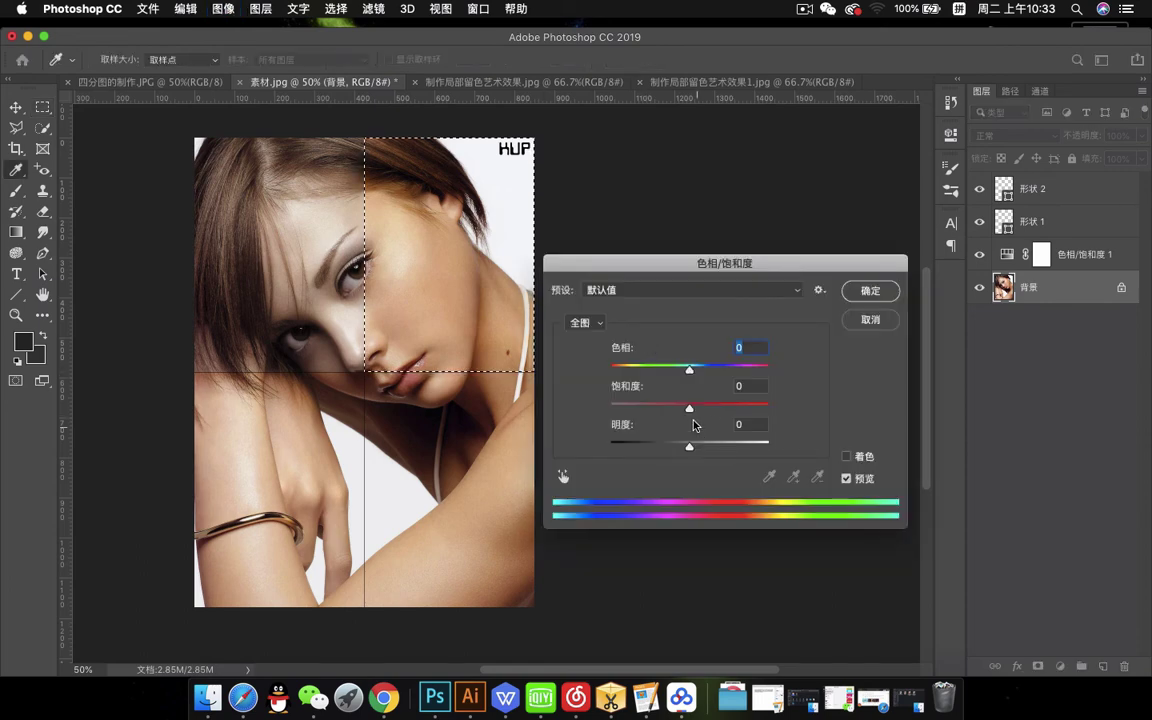
drag(689, 372, 719, 373)
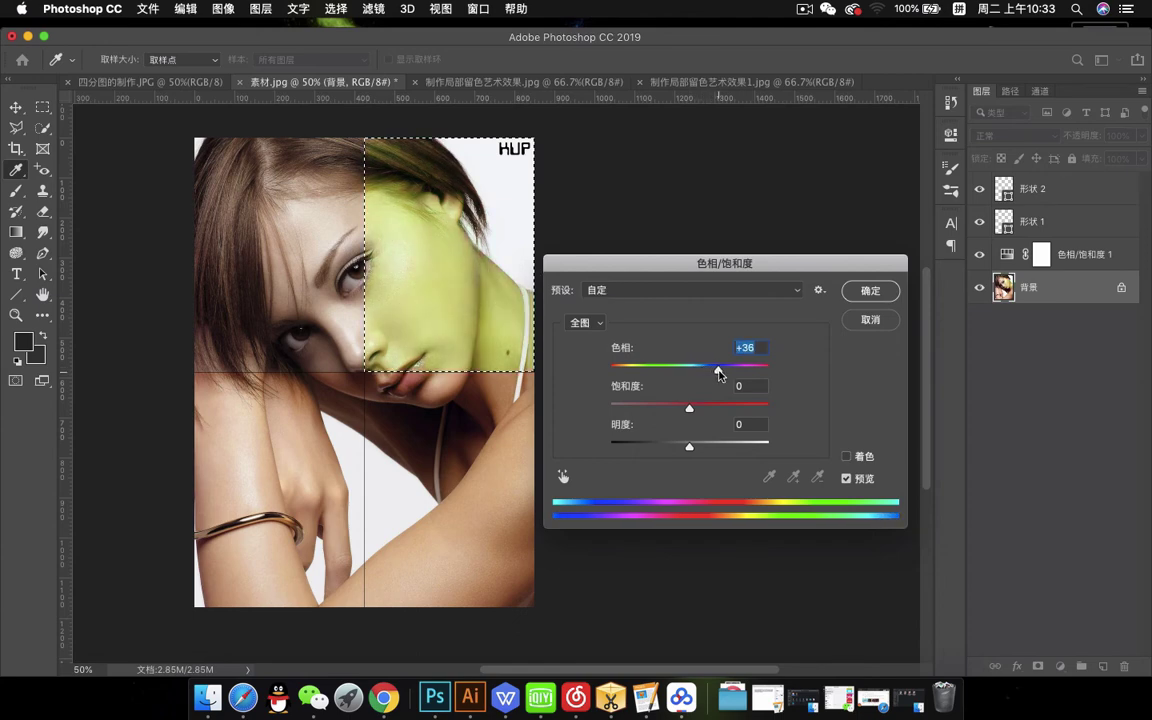
key(Return)
key(m)
key(super+d)
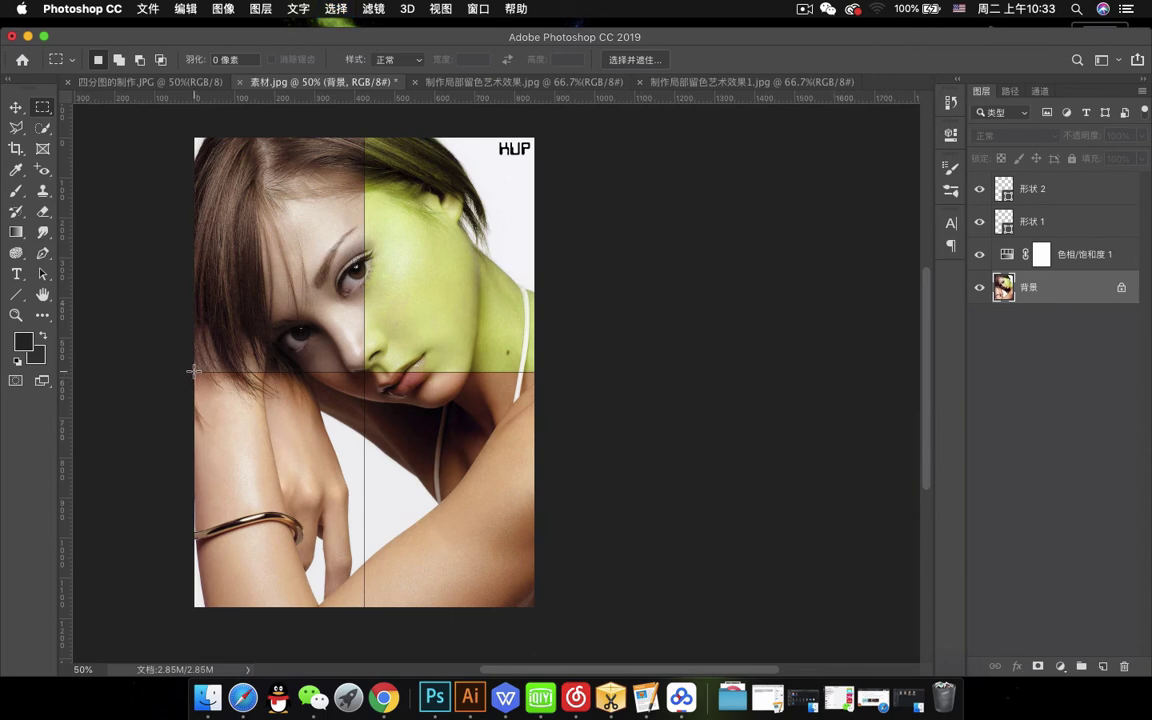
Select the portrait's lower-left quadrant, shift its hue to -36 with Hue/Saturation, and deselect it
drag(193, 372, 364, 608)
key(super+u)
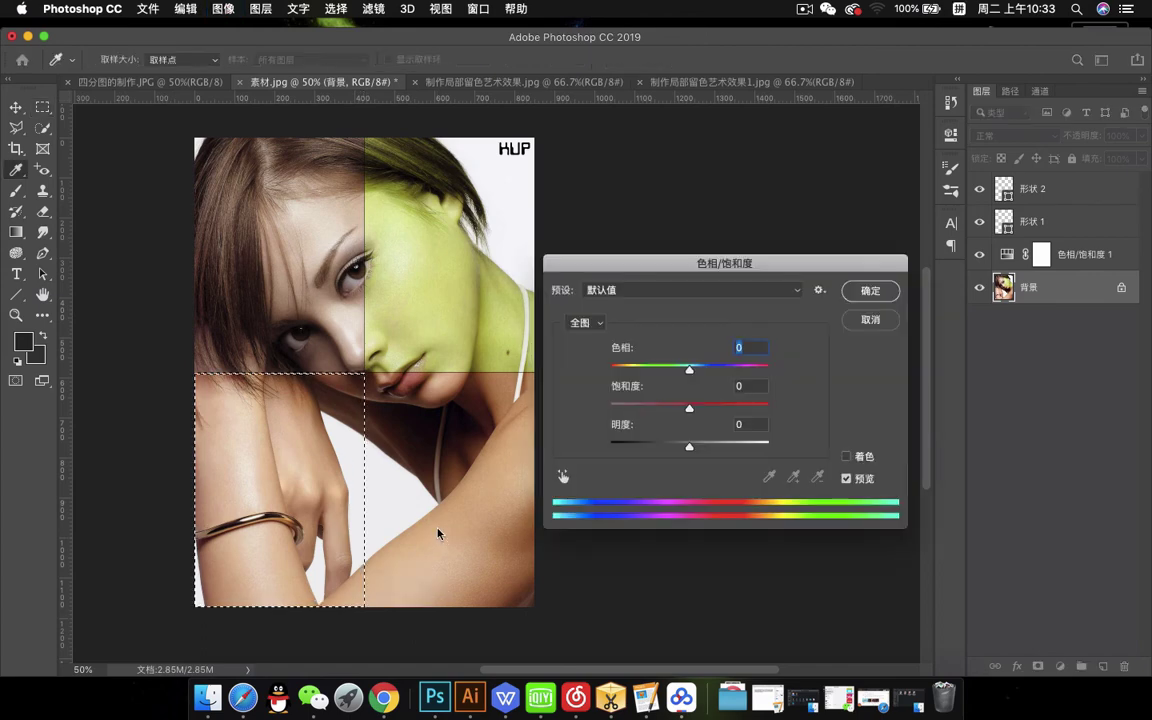
drag(685, 372, 662, 374)
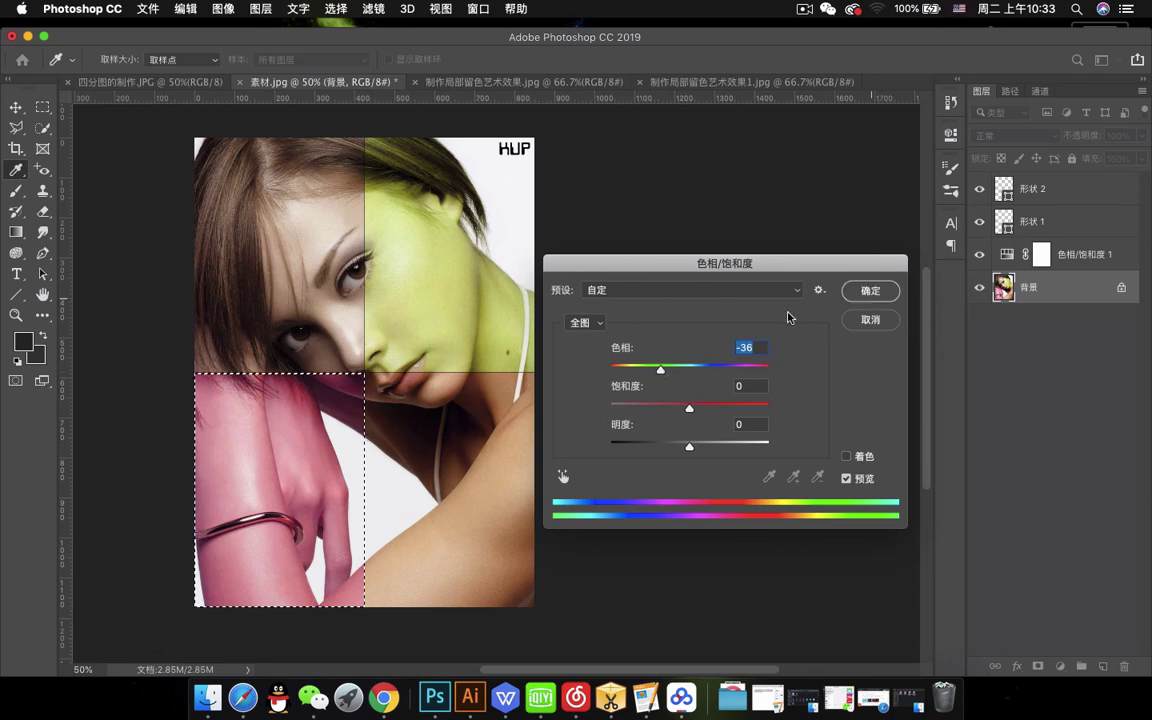
key(Return)
key(super+d)
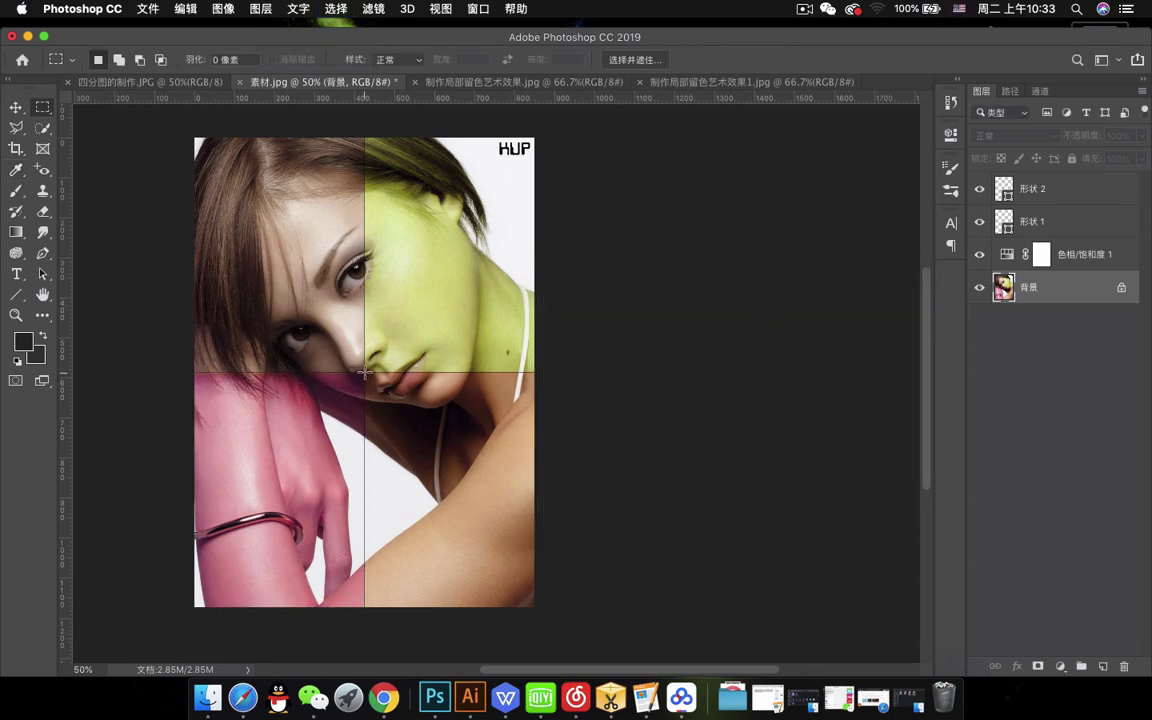
Select the portrait's lower-right quadrant, desaturate it to -100 with Hue/Saturation, and deselect it
drag(365, 373, 542, 607)
key(super+u)
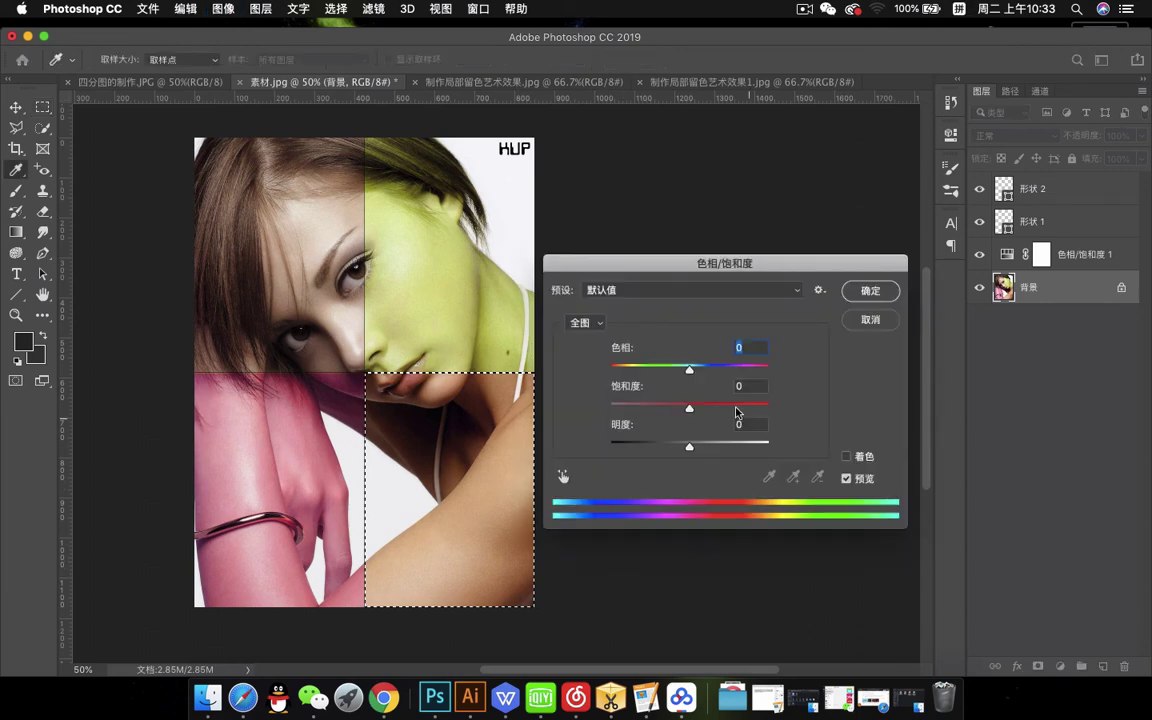
drag(689, 408, 593, 409)
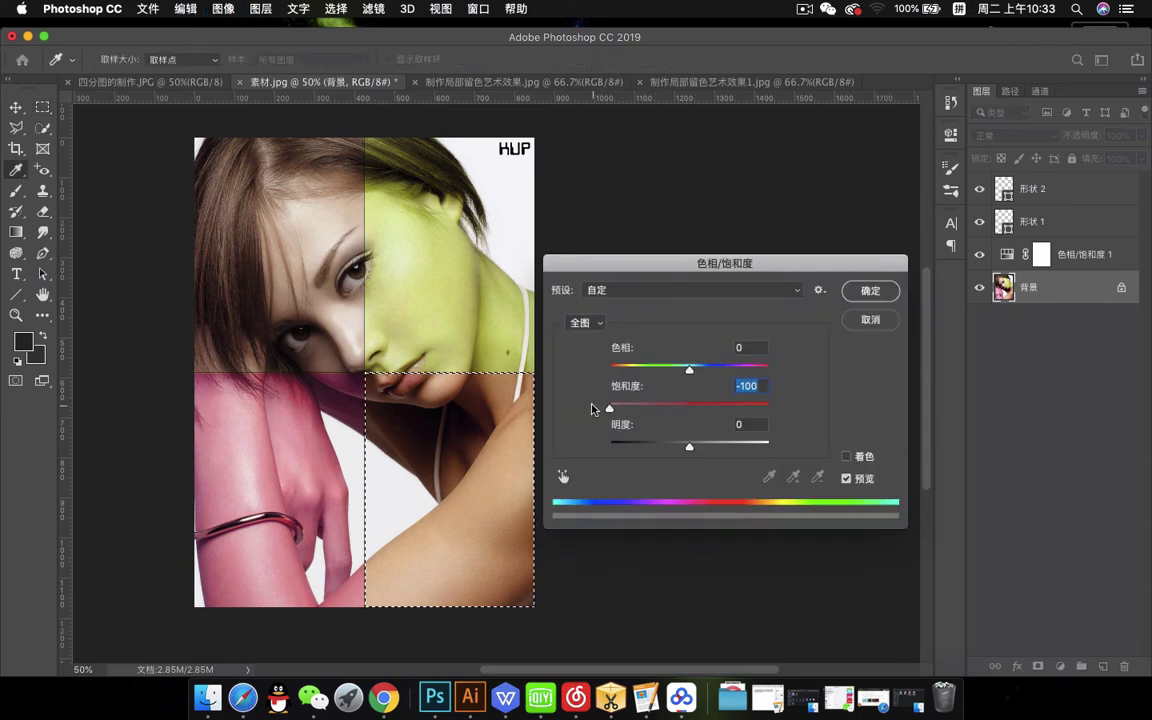
click(868, 299)
click(704, 317)
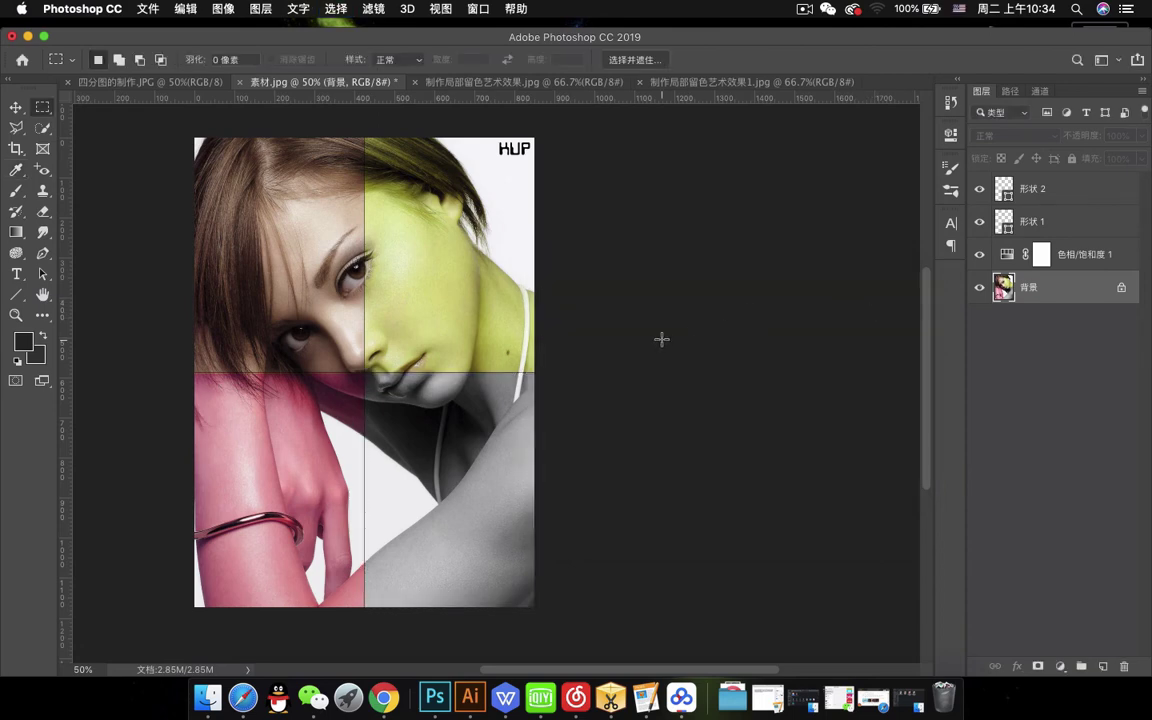
Draw a circle about 449 px wide with the Ellipse tool, centred over the portrait's dividing lines
scroll(661, 339, down, 1)
scroll(573, 352, left, 3)
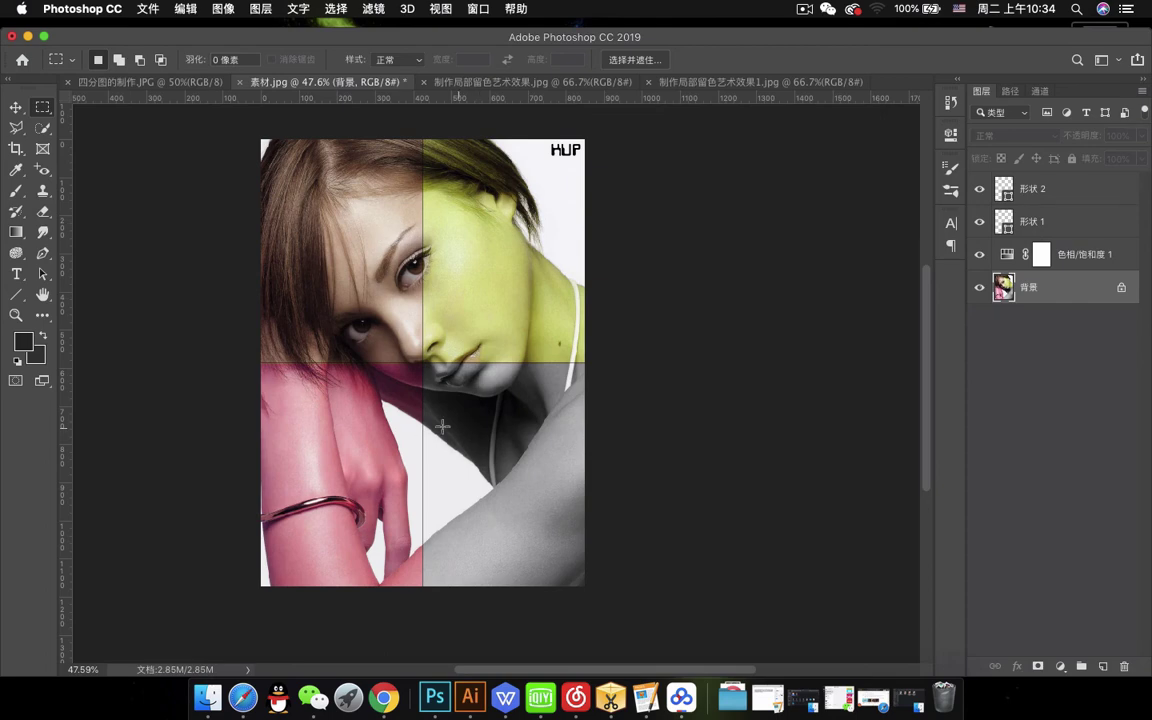
click(15, 295)
right_click(15, 296)
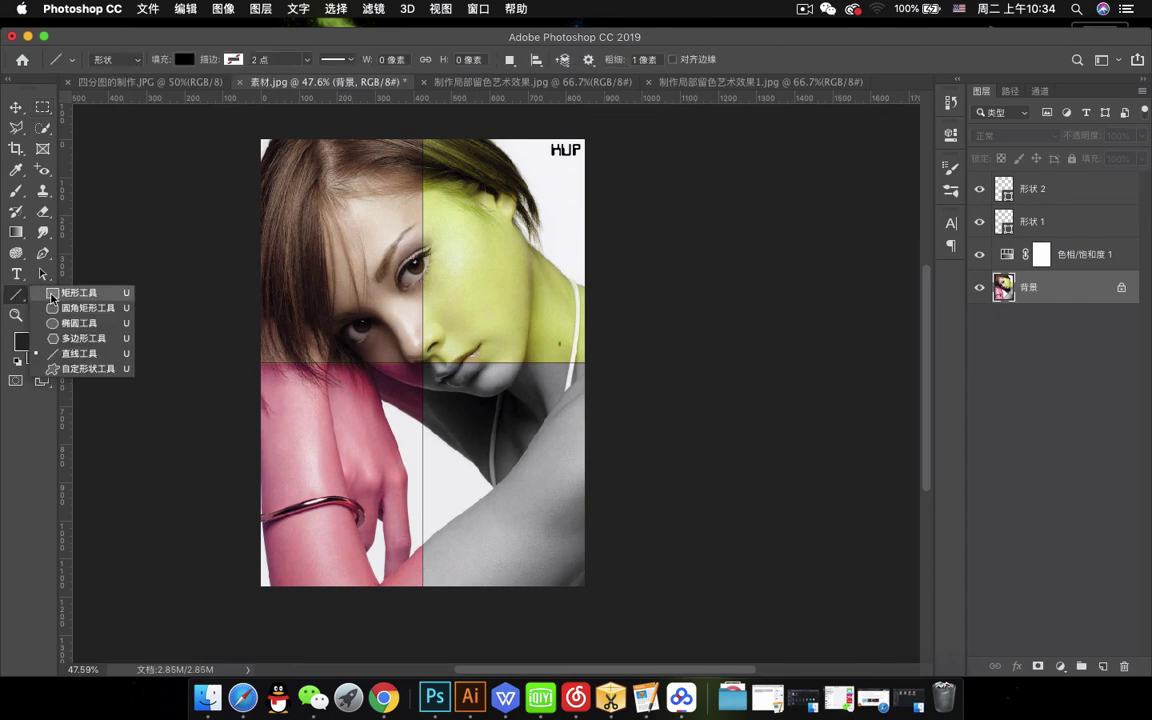
click(80, 324)
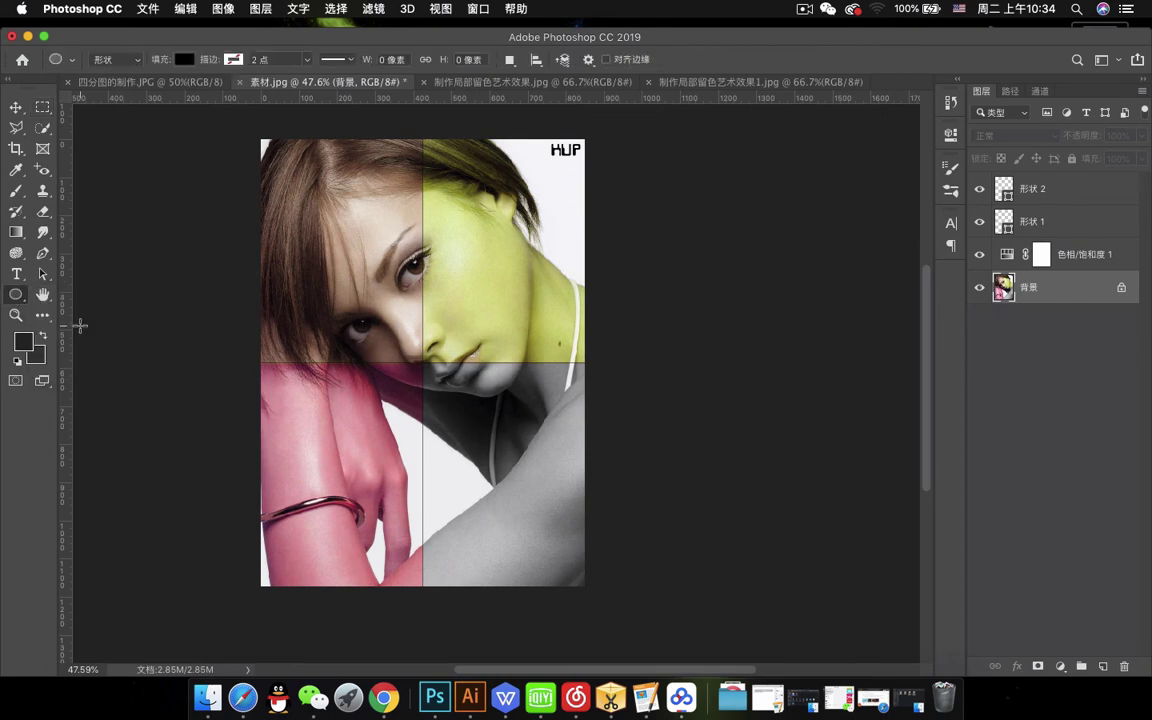
drag(333, 277, 524, 440)
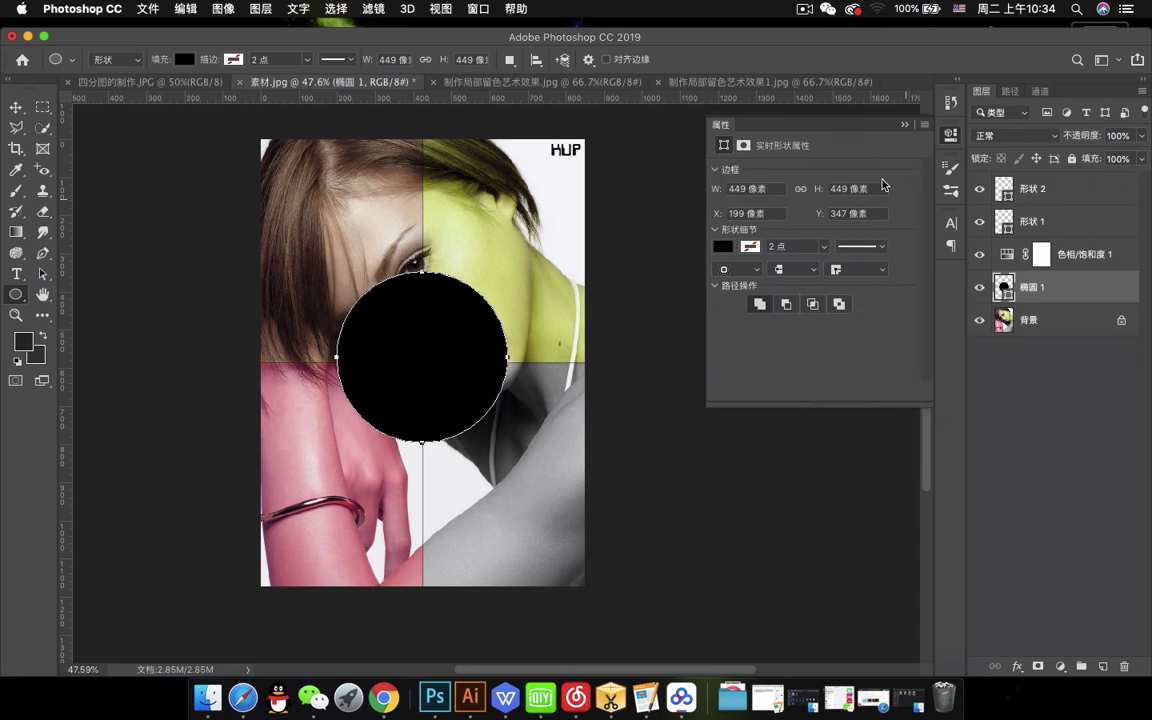
Remove the circle's fill and give it a white outline
click(721, 247)
click(724, 269)
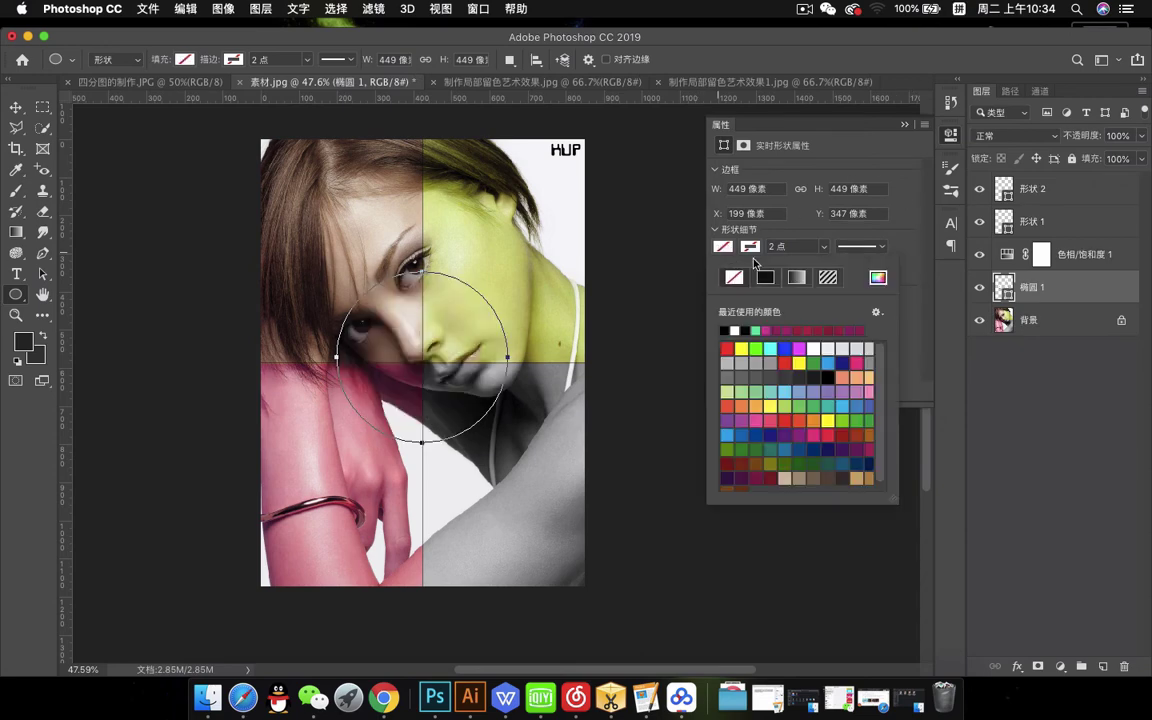
click(736, 329)
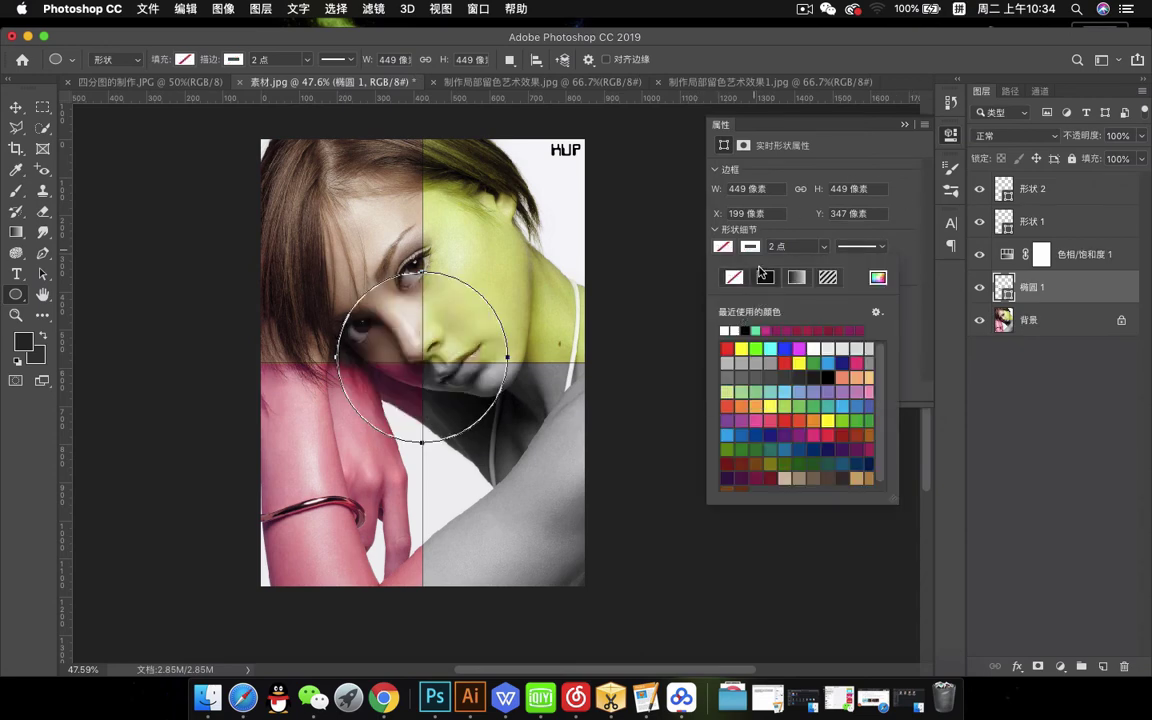
click(903, 126)
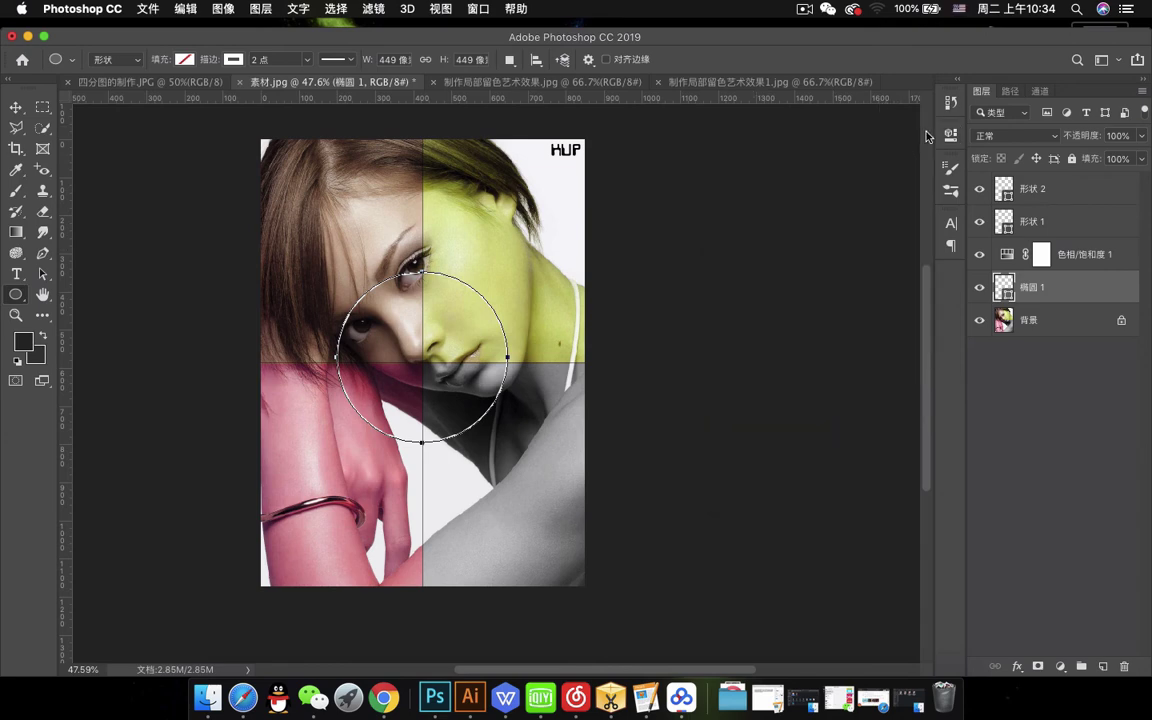
Change the circle's outline colour to black
key(v)
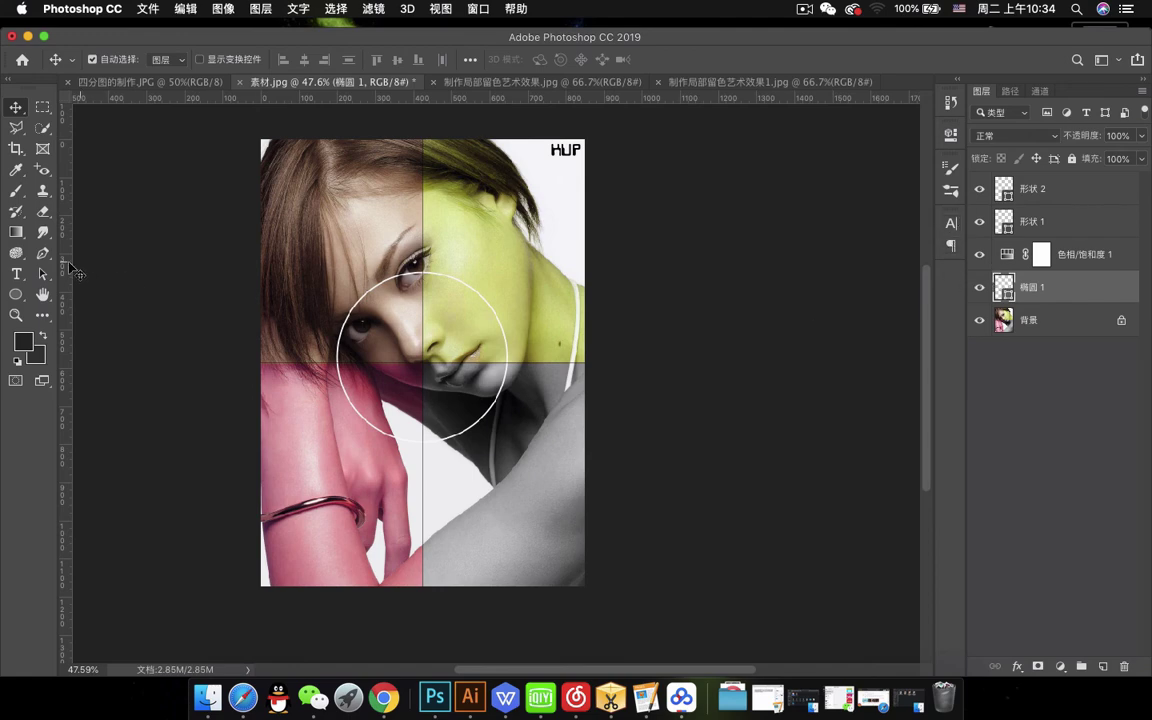
key(u)
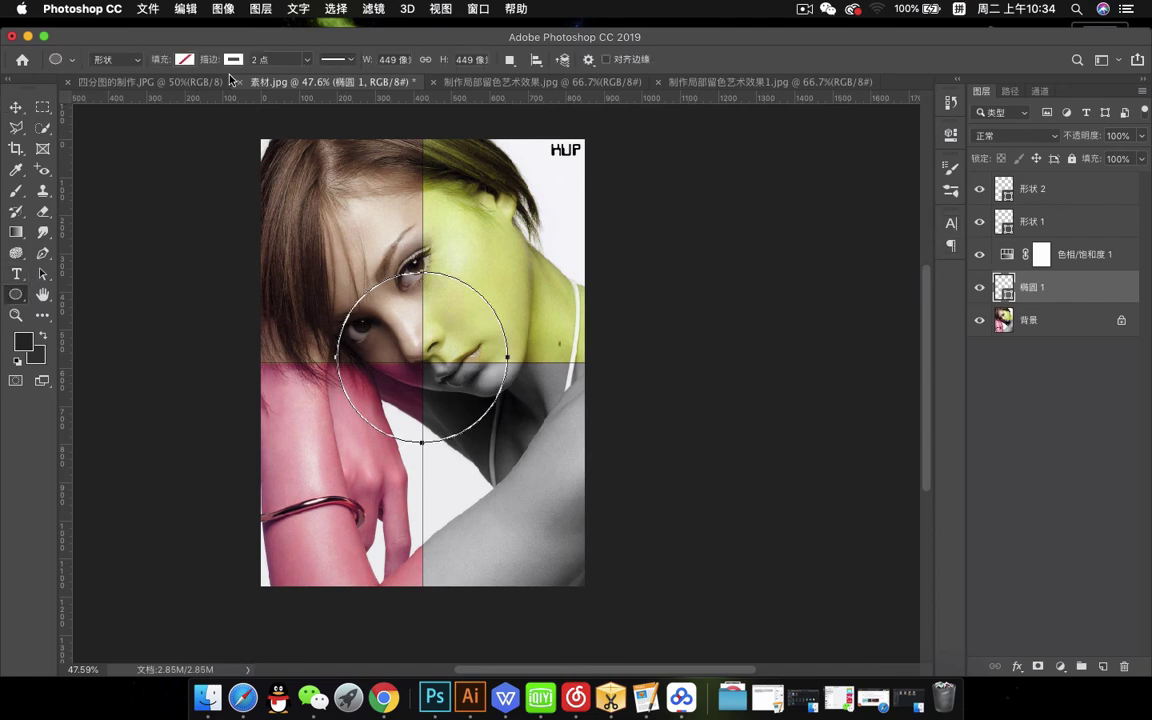
click(233, 59)
click(176, 144)
key(Return)
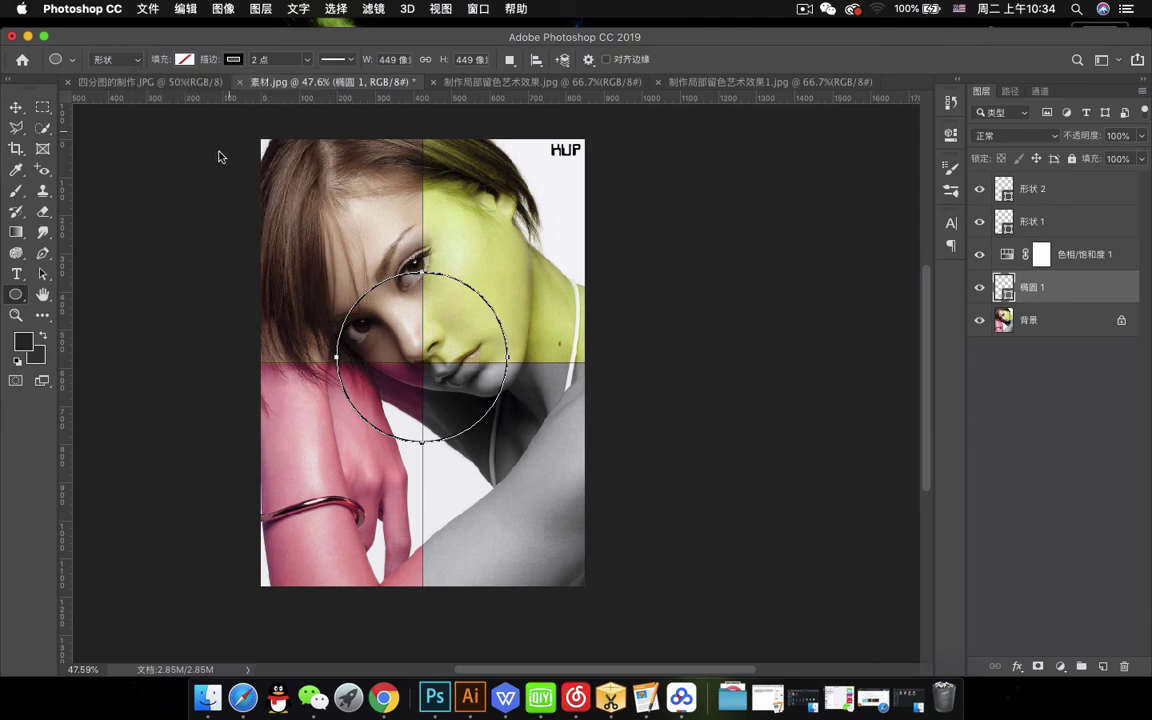
key(v)
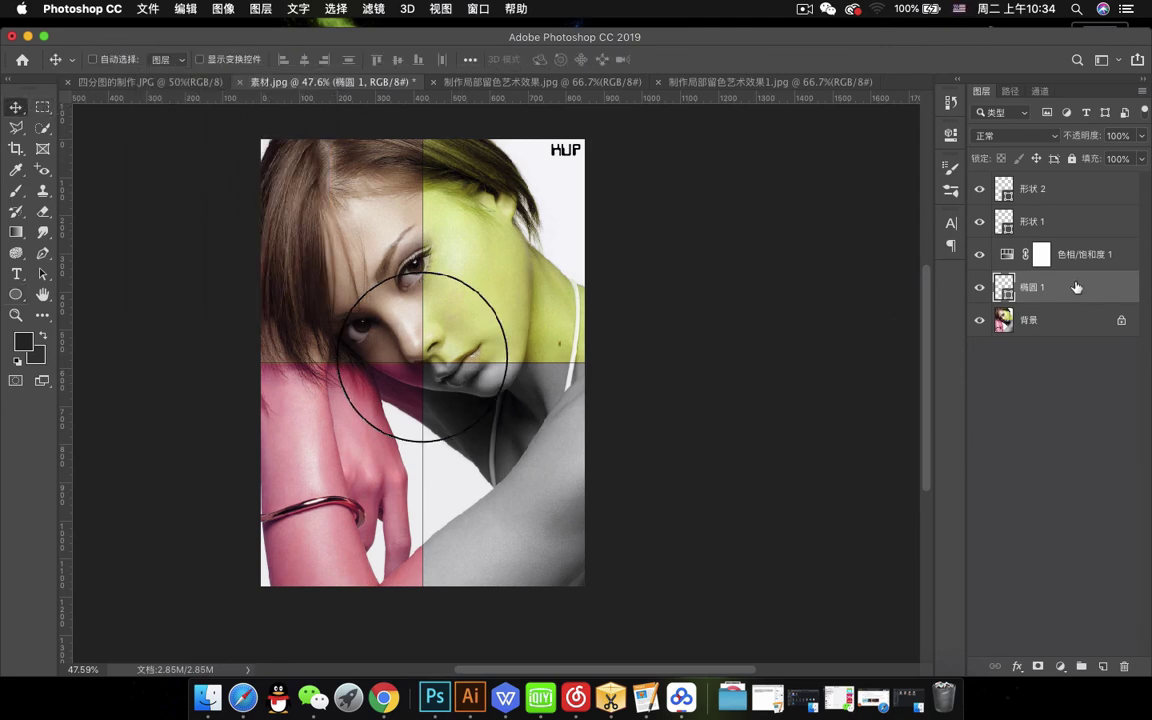
Duplicate the circle layer and scale the copy down around its centre to form a smaller concentric ring
key(super+j)
key(super+t)
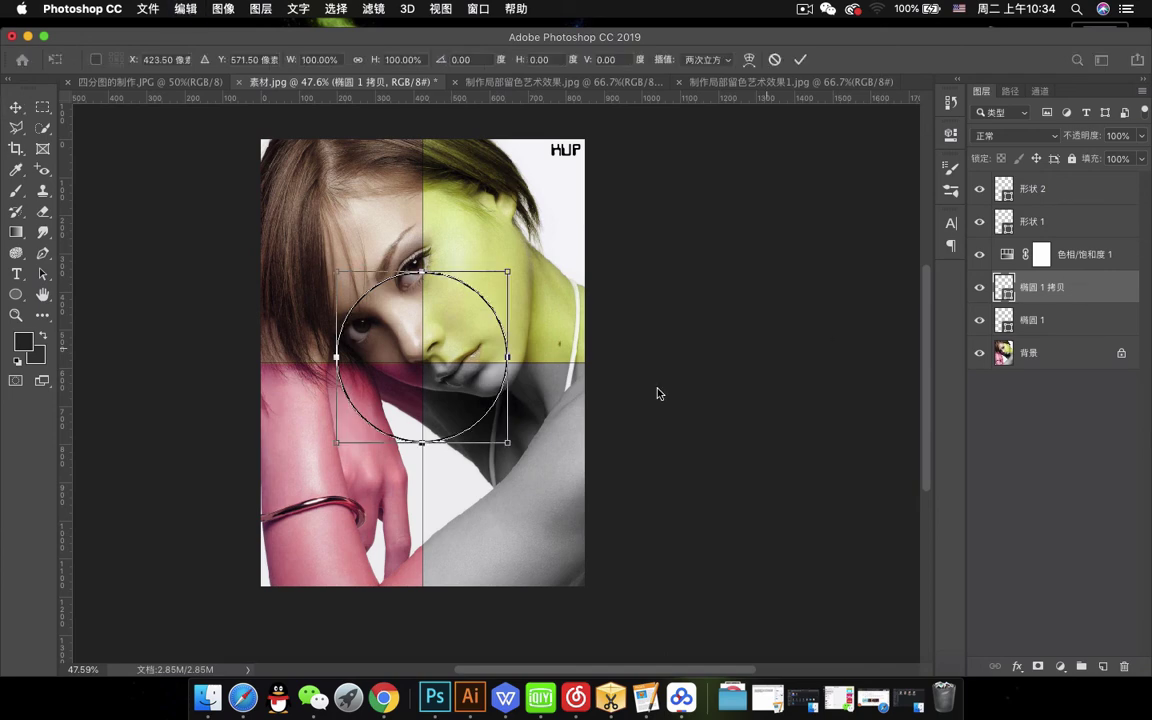
drag(507, 443, 481, 416)
click(800, 59)
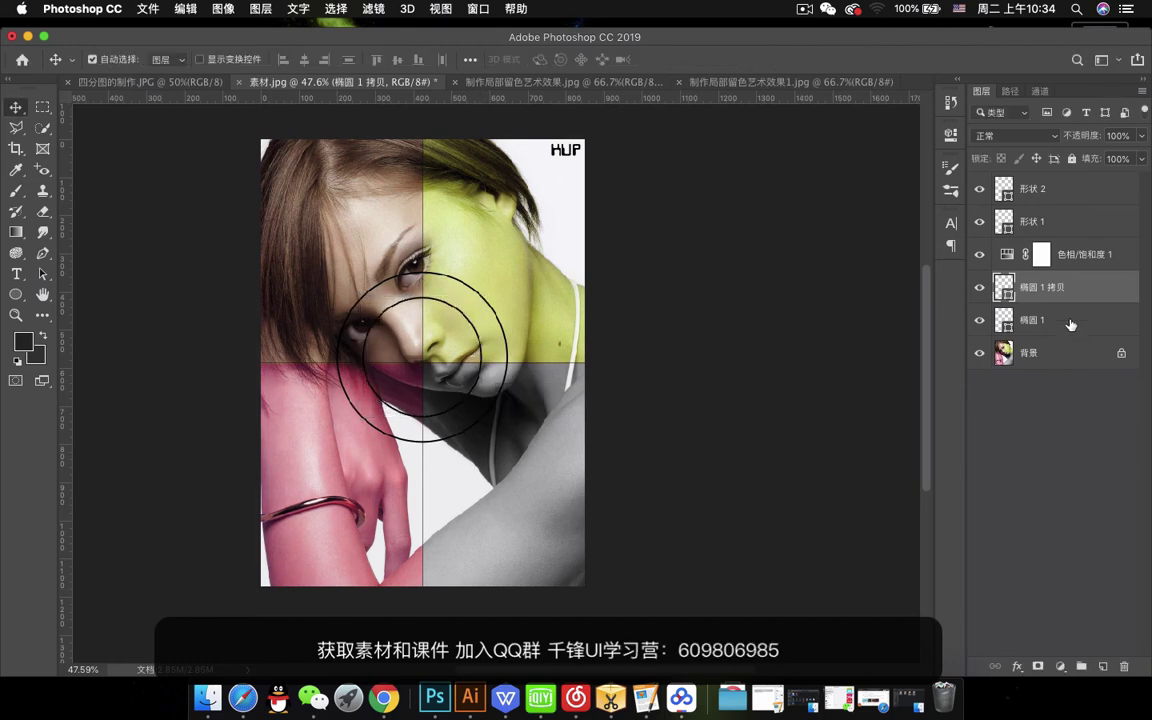
Select both circle layers and scale them down together around their common centre
shift+click(1060, 321)
key(super+t)
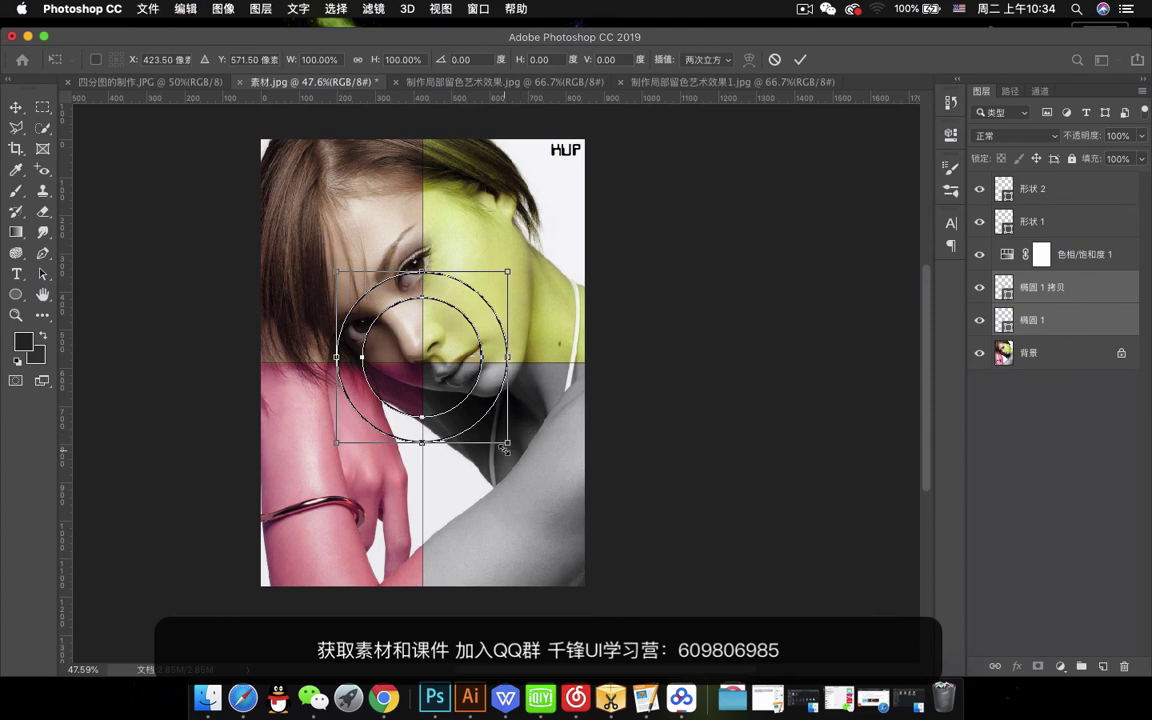
drag(508, 443, 489, 424)
click(800, 59)
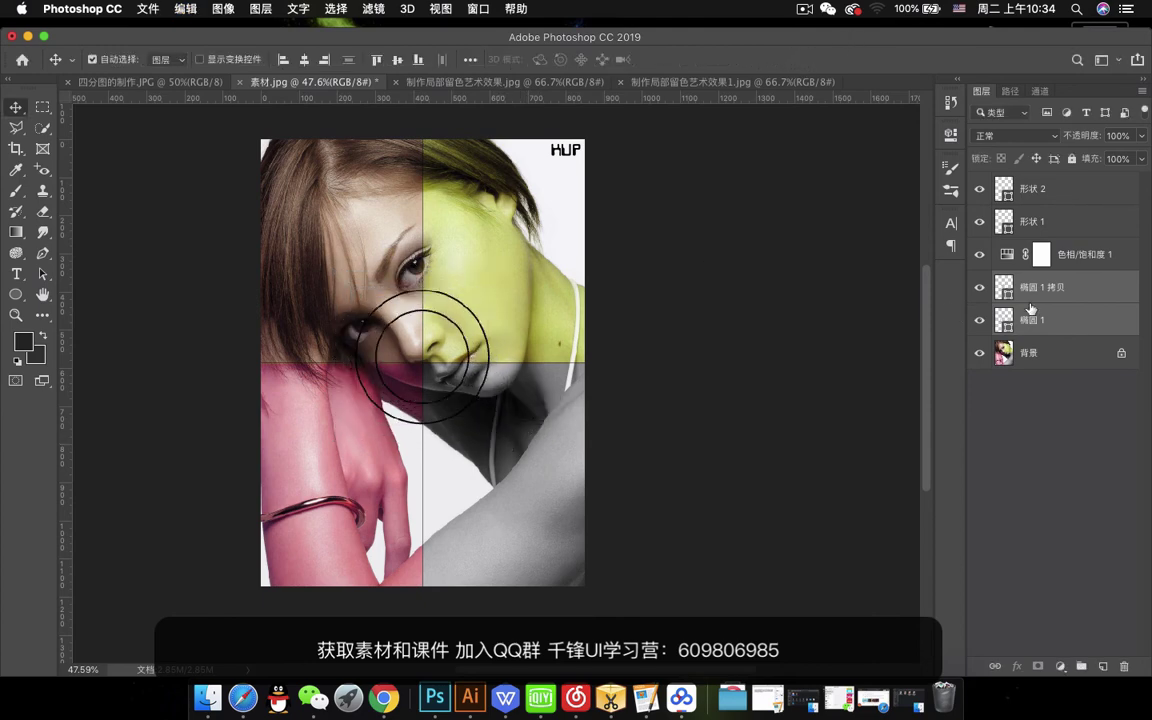
Scale only the inner circle, layer 椭圆 1 拷贝, down further around its centre
click(1069, 293)
key(super+t)
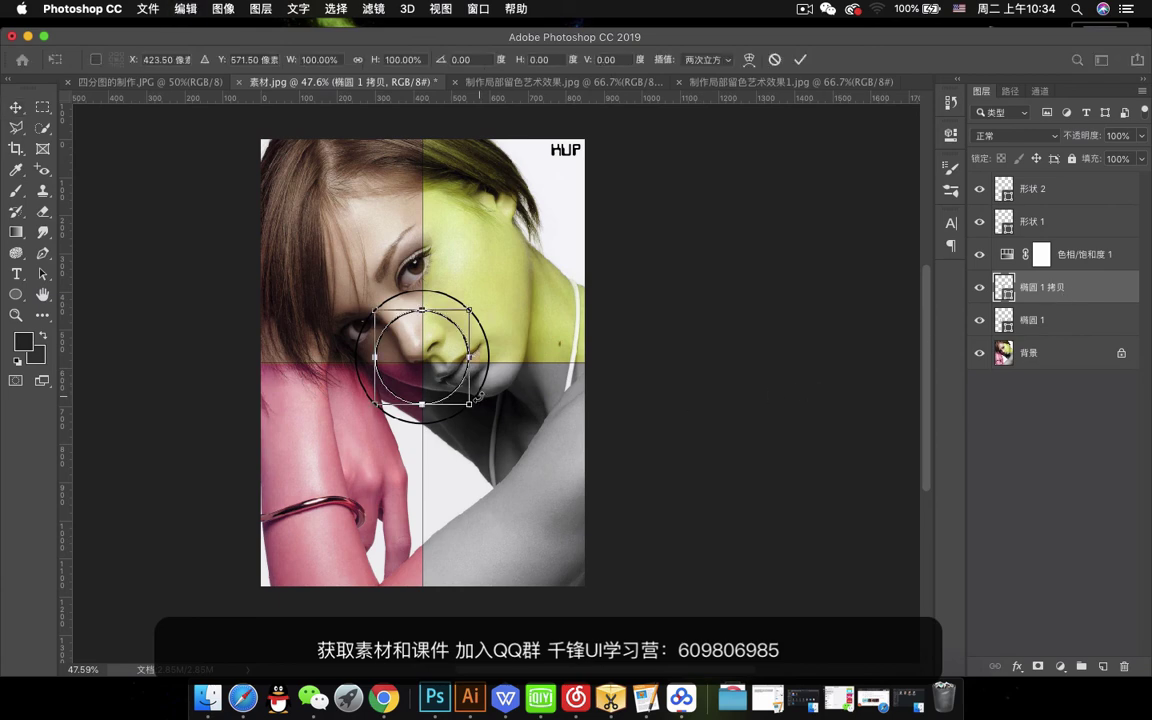
drag(470, 405, 460, 394)
click(800, 59)
scroll(460, 350, down, 2)
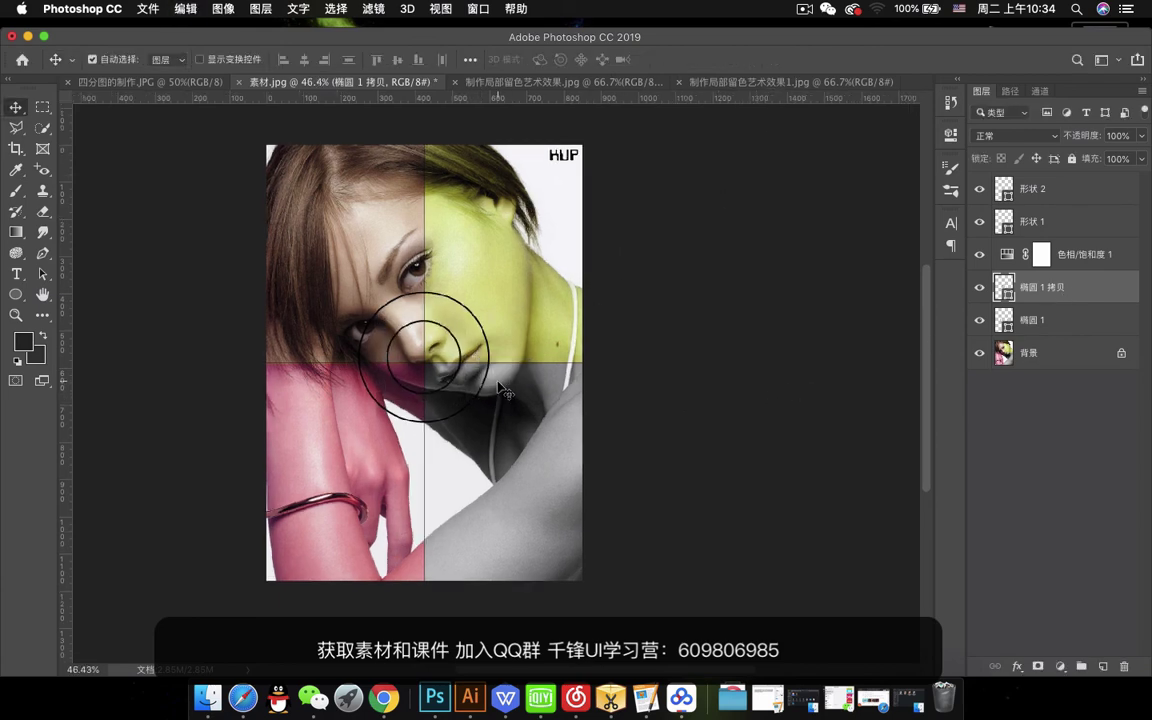
Review the finished four-part image and compare the flower portrait 制作局部留色艺术效果.jpg with its reference 制作局部留色艺术效果1.jpg
drag(503, 430, 548, 456)
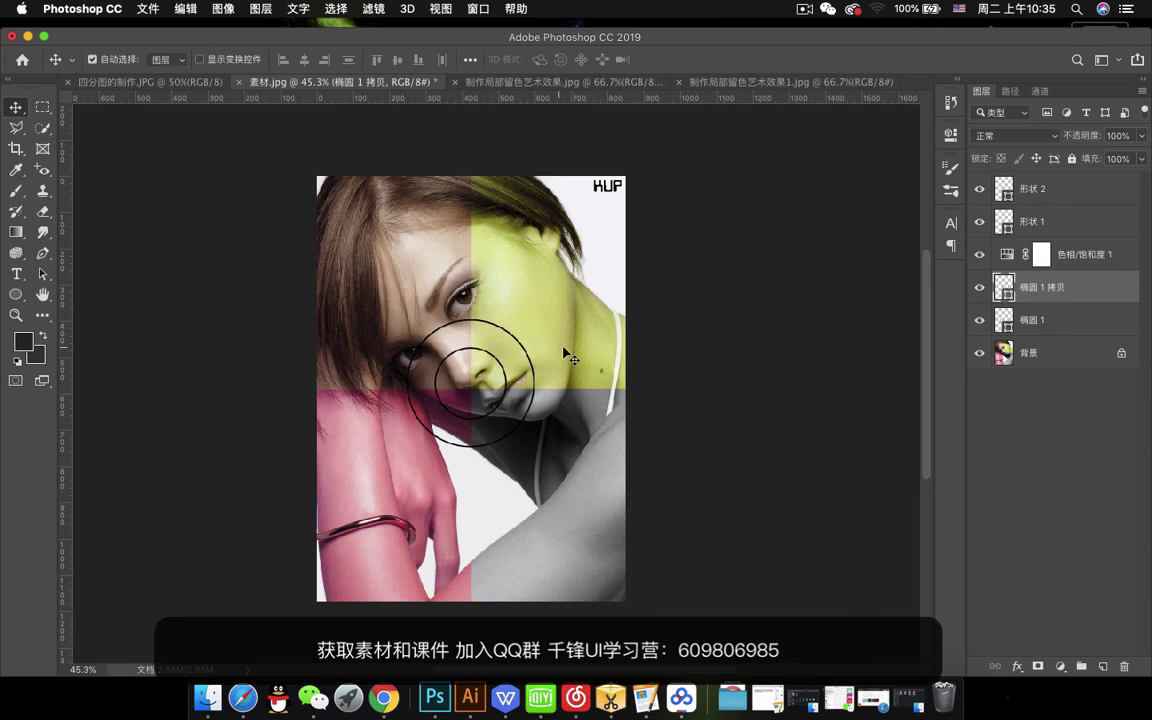
scroll(588, 404, right, 3)
scroll(588, 404, down, 1)
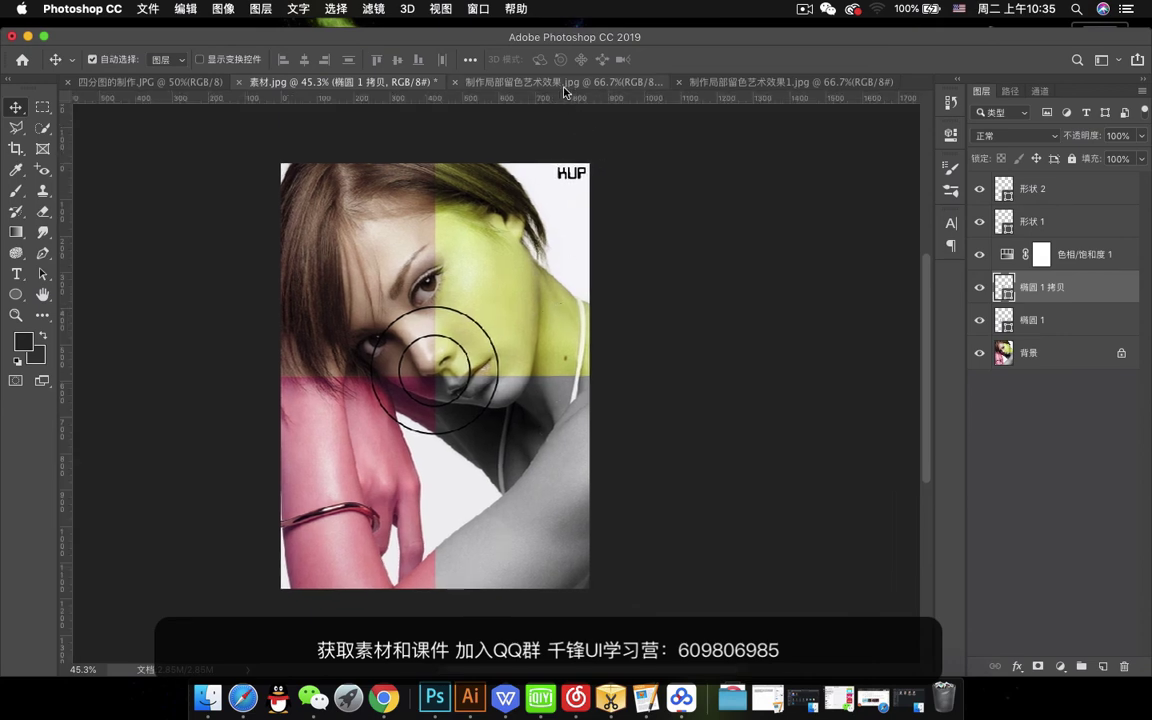
click(573, 84)
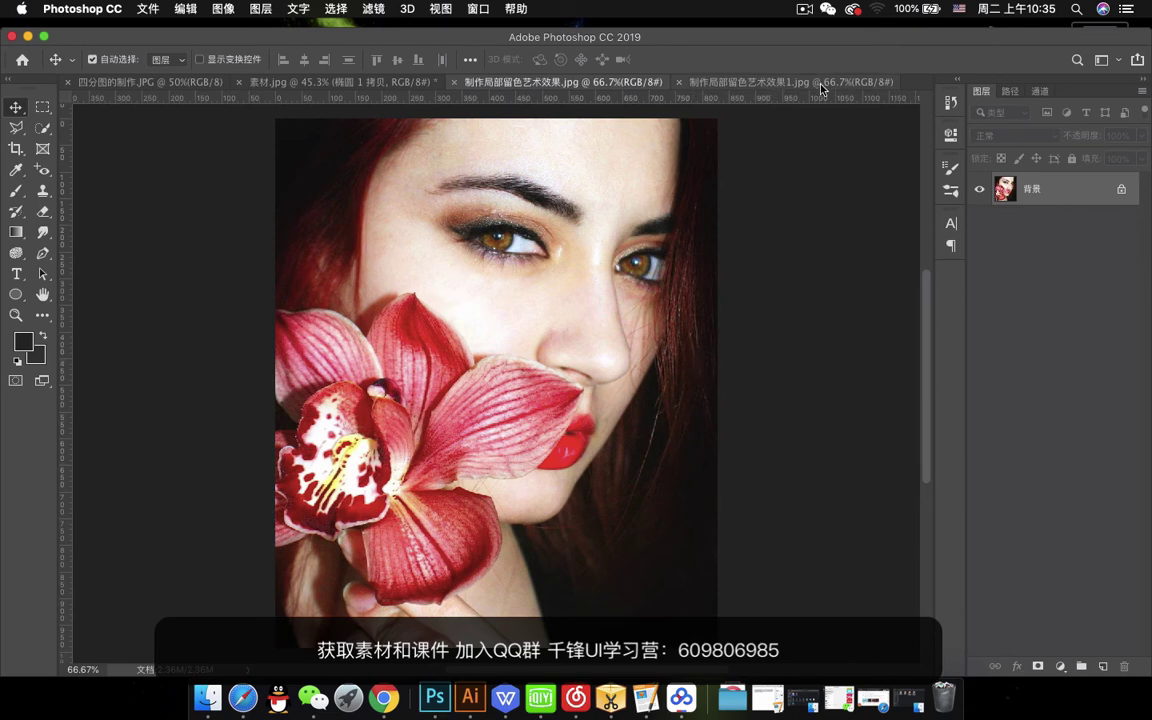
click(740, 81)
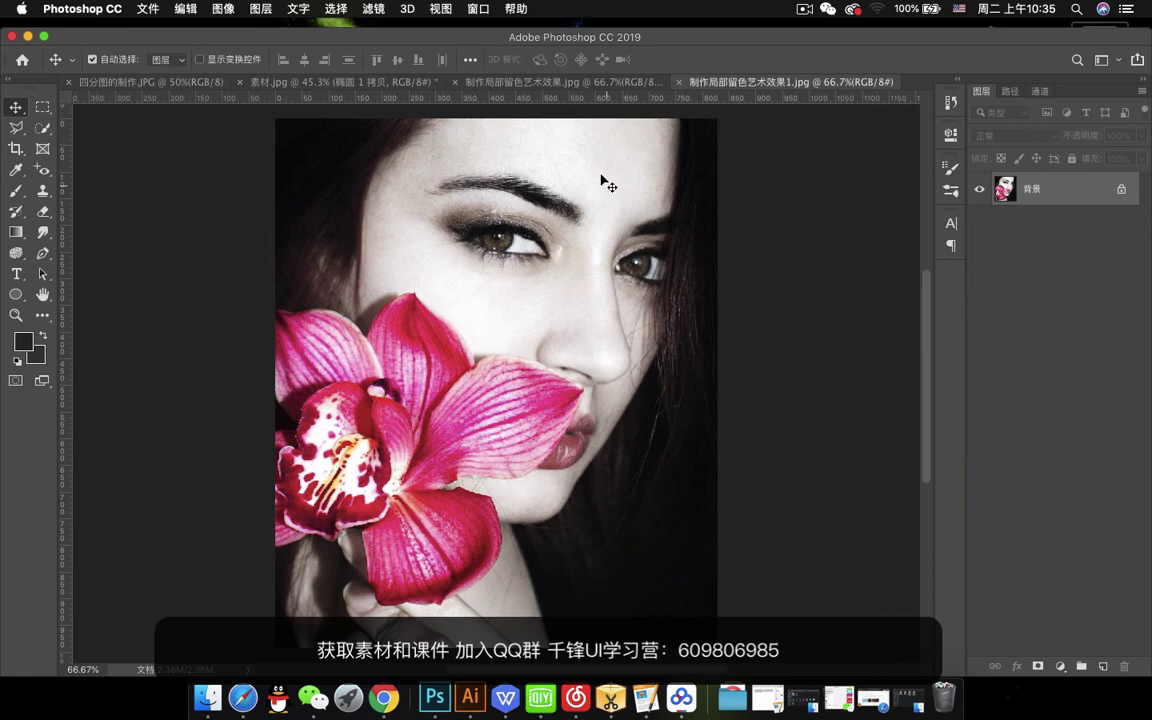
click(565, 81)
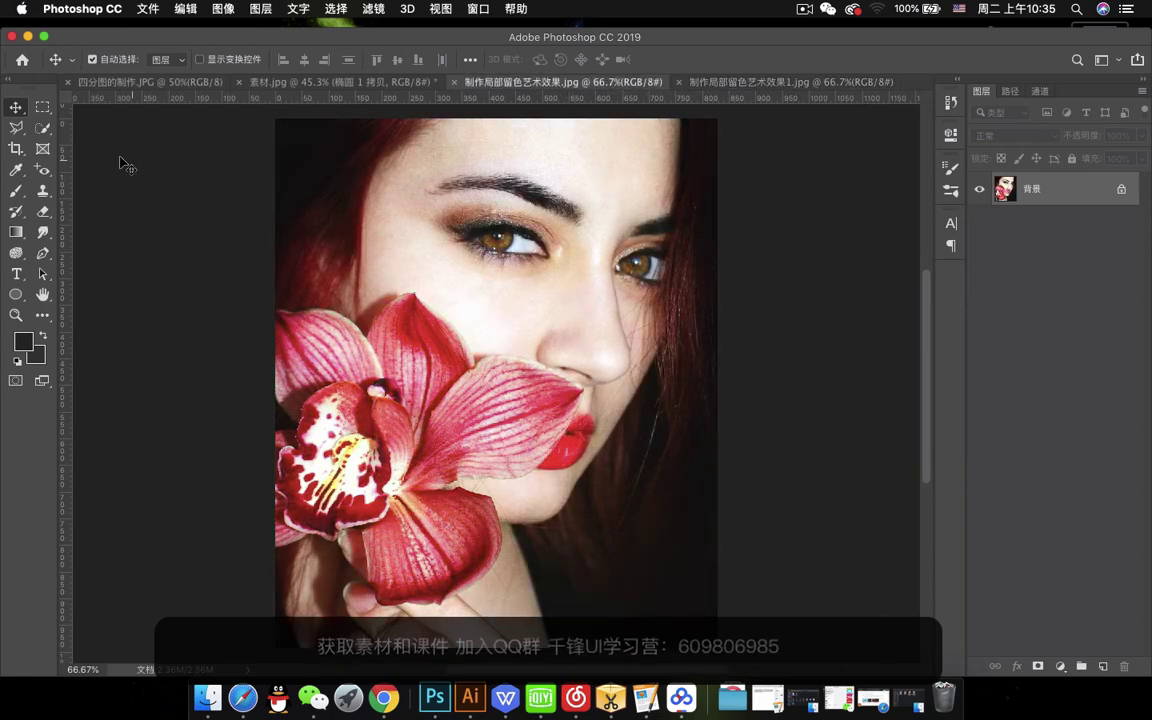
Select the woman's hair, face, hand and the dark background around the flower with the Quick Selection tool
click(43, 127)
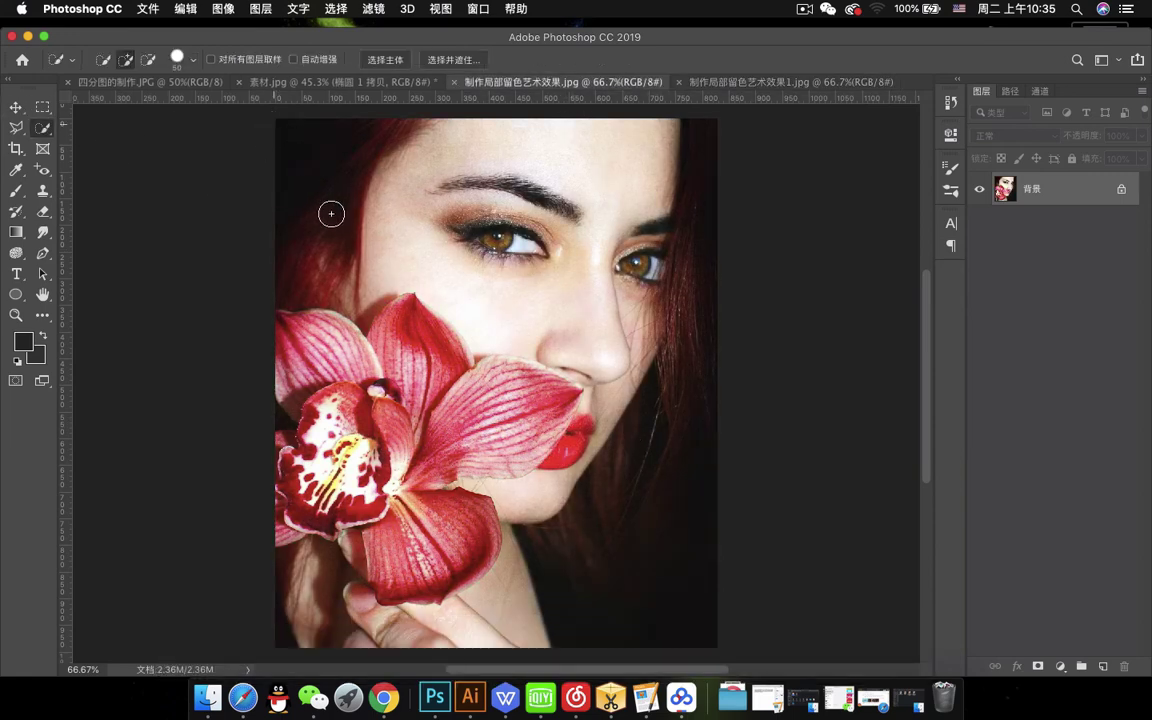
click(285, 134)
mouse_move(285, 134)
mouse_down()
mouse_move(308, 191)
mouse_move(356, 198)
mouse_move(387, 220)
mouse_move(364, 291)
mouse_up()
mouse_move(418, 127)
mouse_down()
mouse_move(504, 144)
mouse_move(559, 185)
mouse_up()
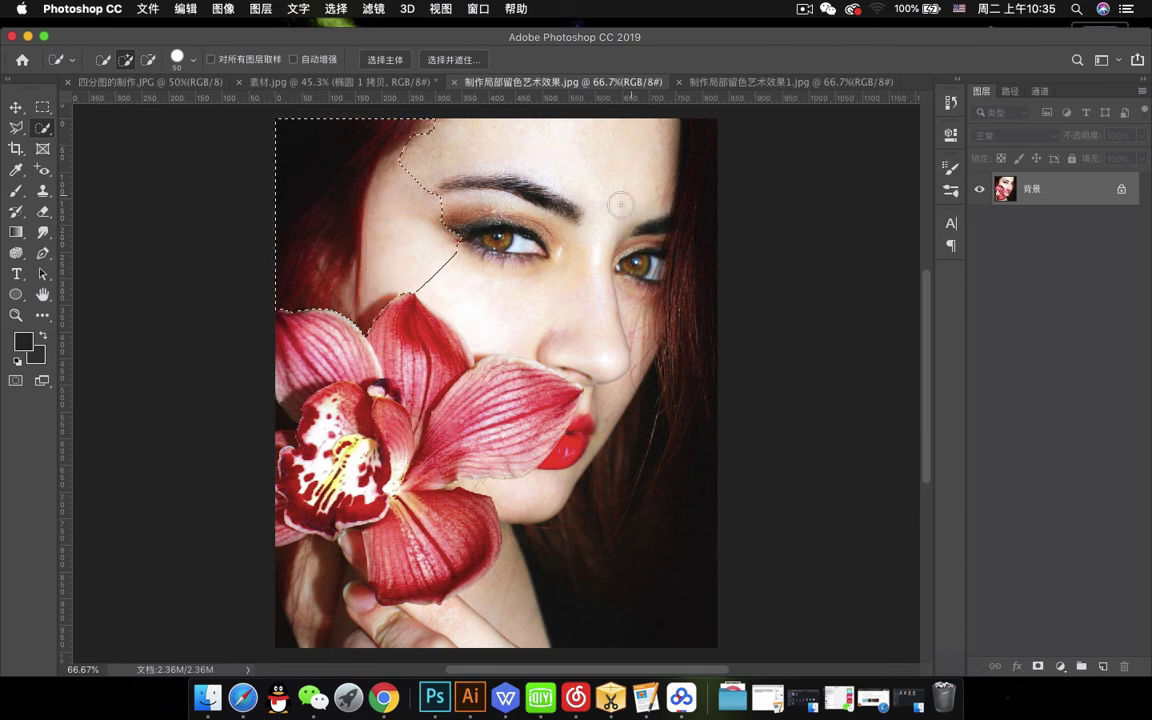
mouse_move(751, 255)
mouse_down()
mouse_move(658, 226)
mouse_move(607, 188)
mouse_up()
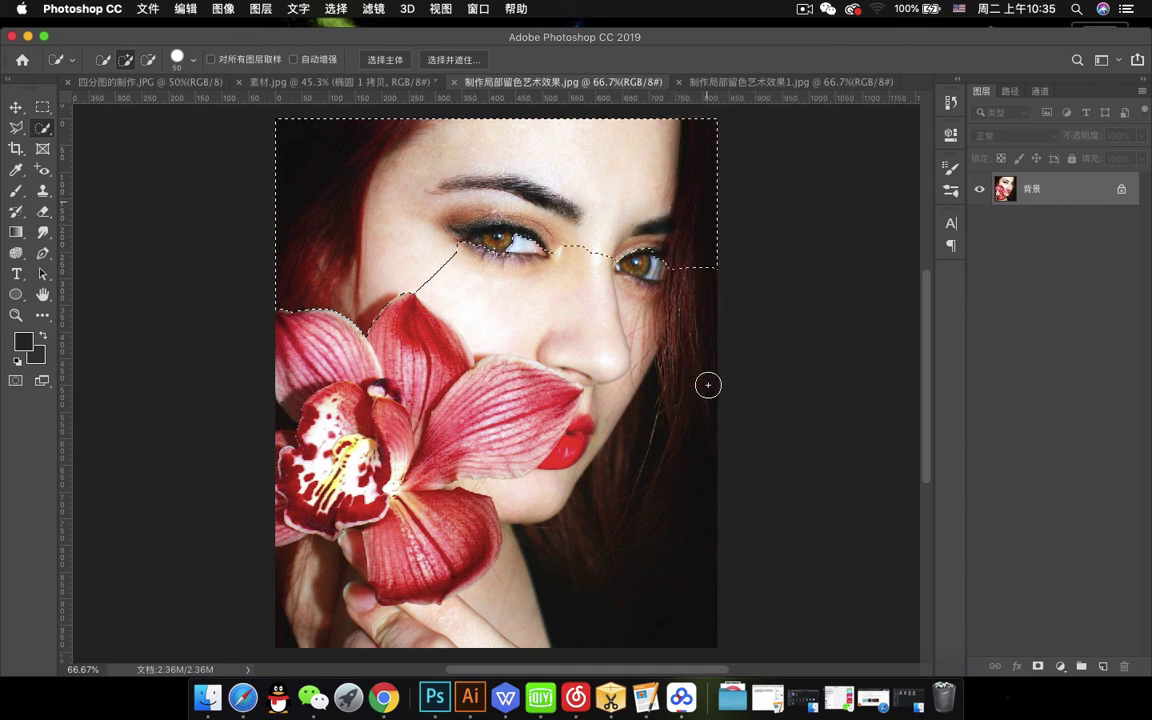
drag(710, 383, 620, 355)
mouse_move(636, 415)
mouse_down()
mouse_move(650, 468)
mouse_move(625, 566)
mouse_move(584, 573)
mouse_move(465, 440)
mouse_move(468, 482)
mouse_up()
mouse_move(466, 631)
mouse_down()
mouse_move(429, 637)
mouse_move(339, 616)
mouse_move(316, 573)
mouse_up()
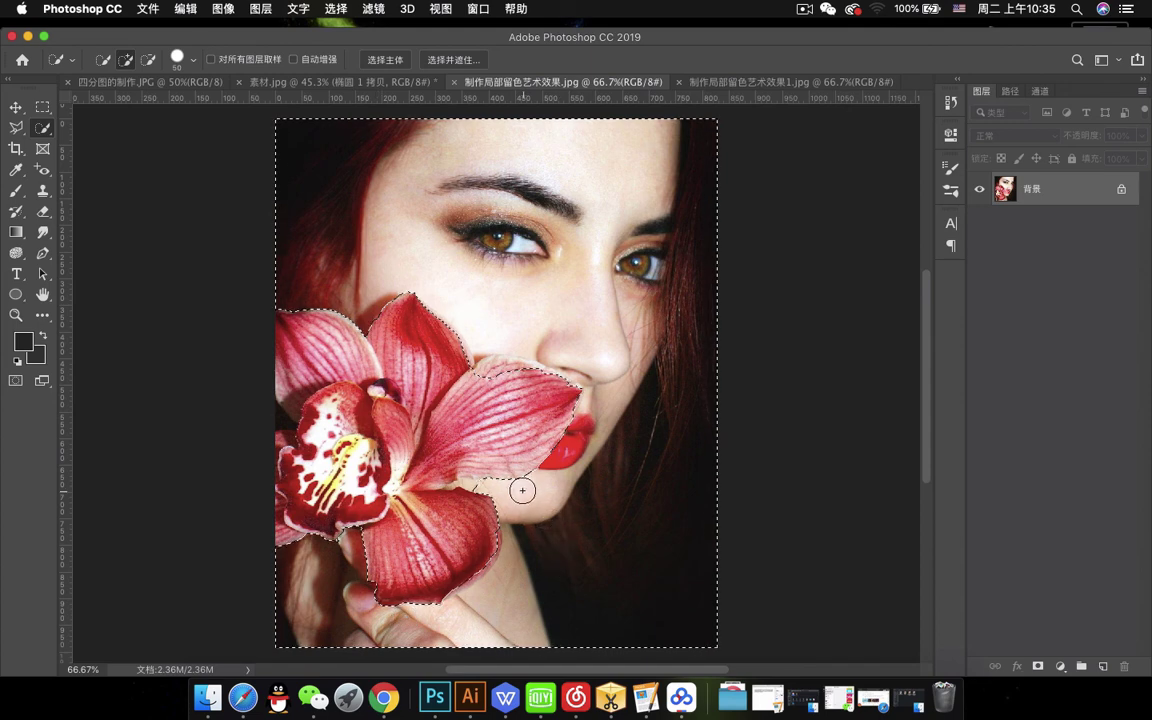
Reduce the Quick Selection brush to 20 px and subtract the upper edge of the flower's right petal from the selection
key(bracketleft)
key(bracketleft)
key(bracketleft)
key(bracketleft)
key(bracketleft)
key(bracketleft)
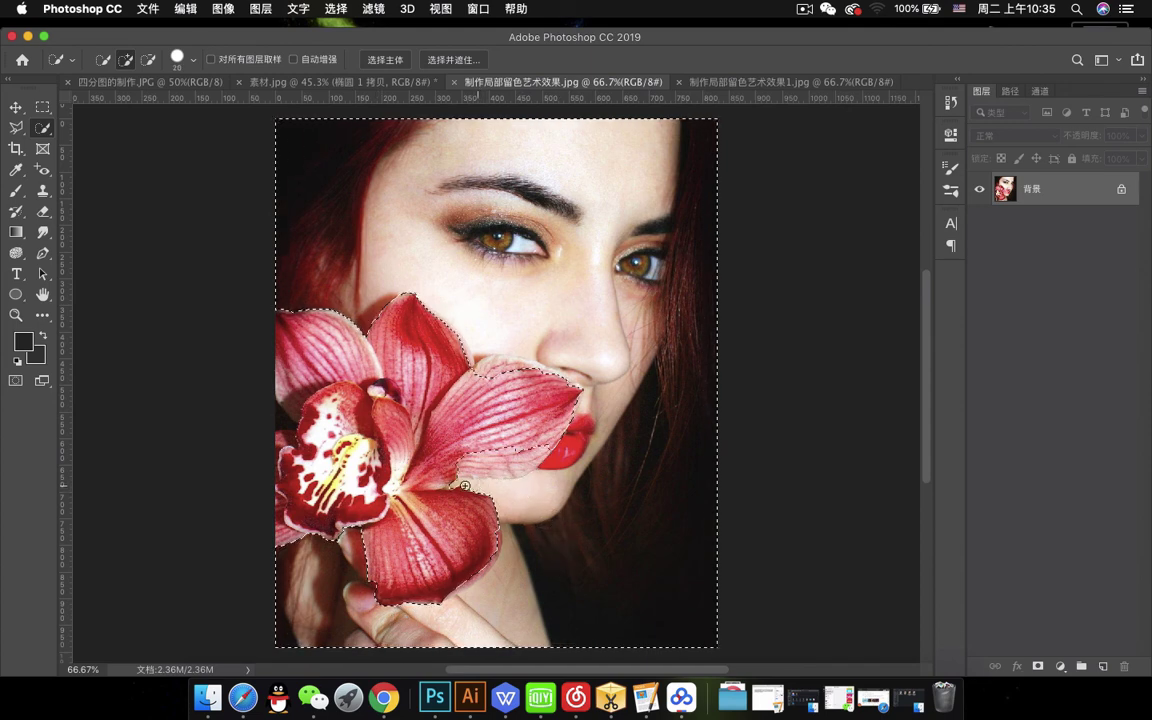
key(alt)
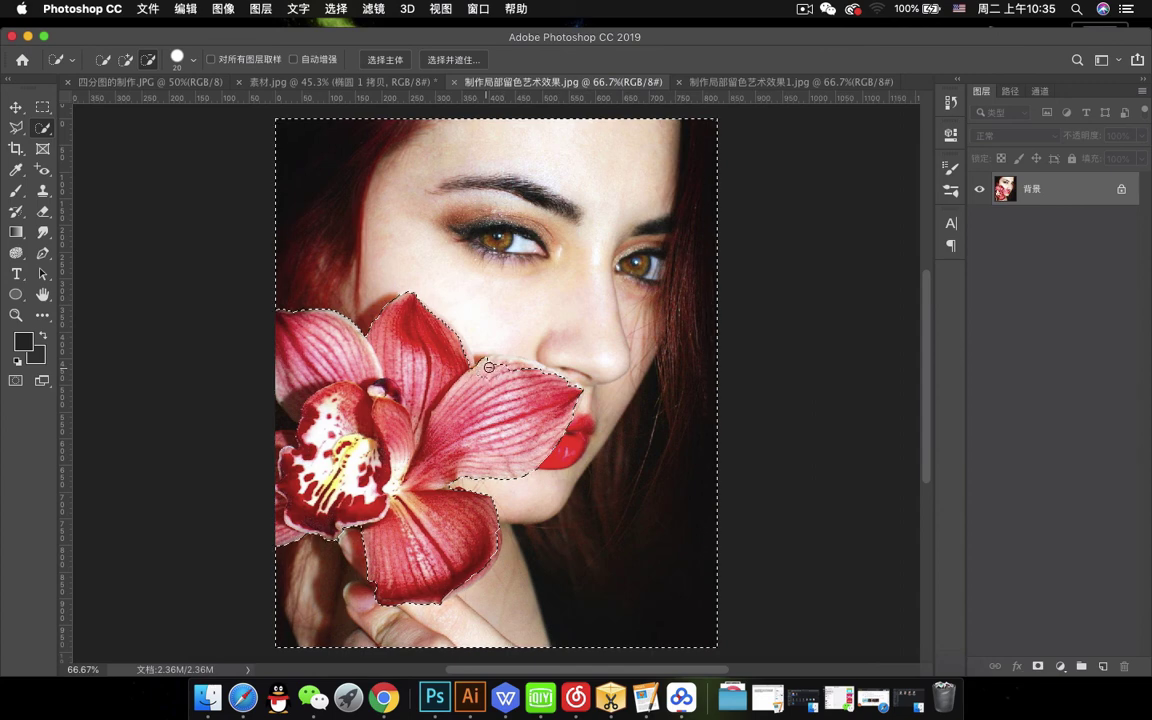
drag(482, 368, 527, 370)
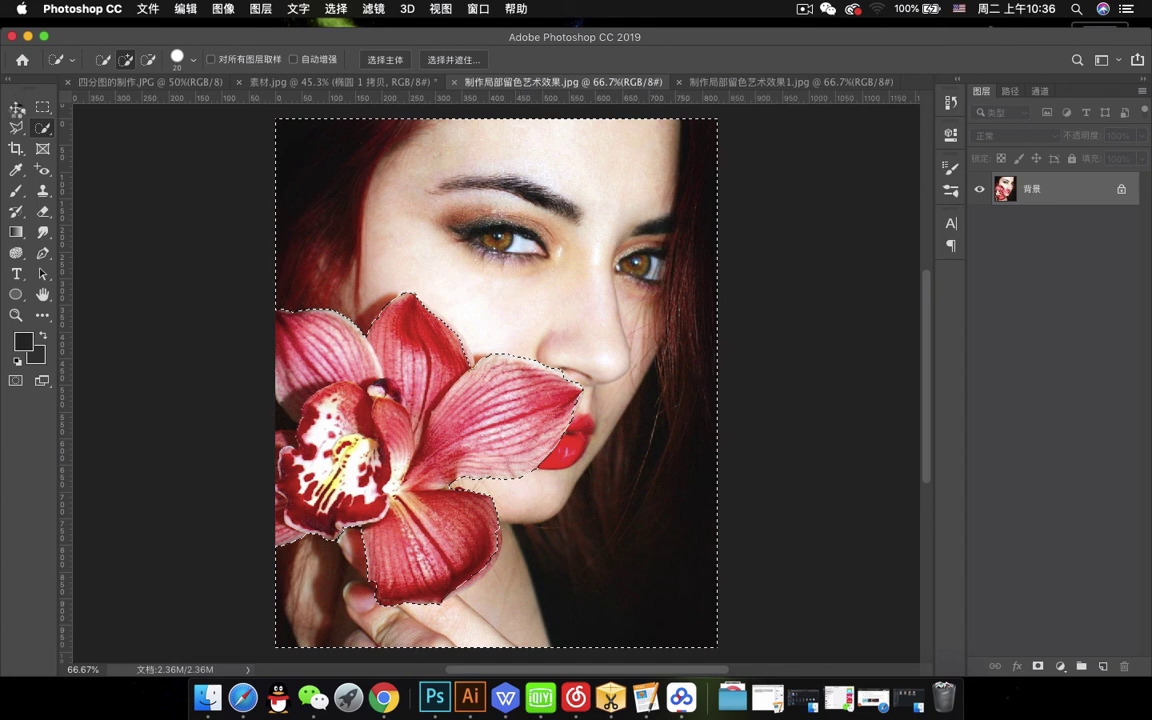
Lower the selected area's saturation to -80 with Hue/Saturation, and deselect it
click(16, 108)
key(super+0)
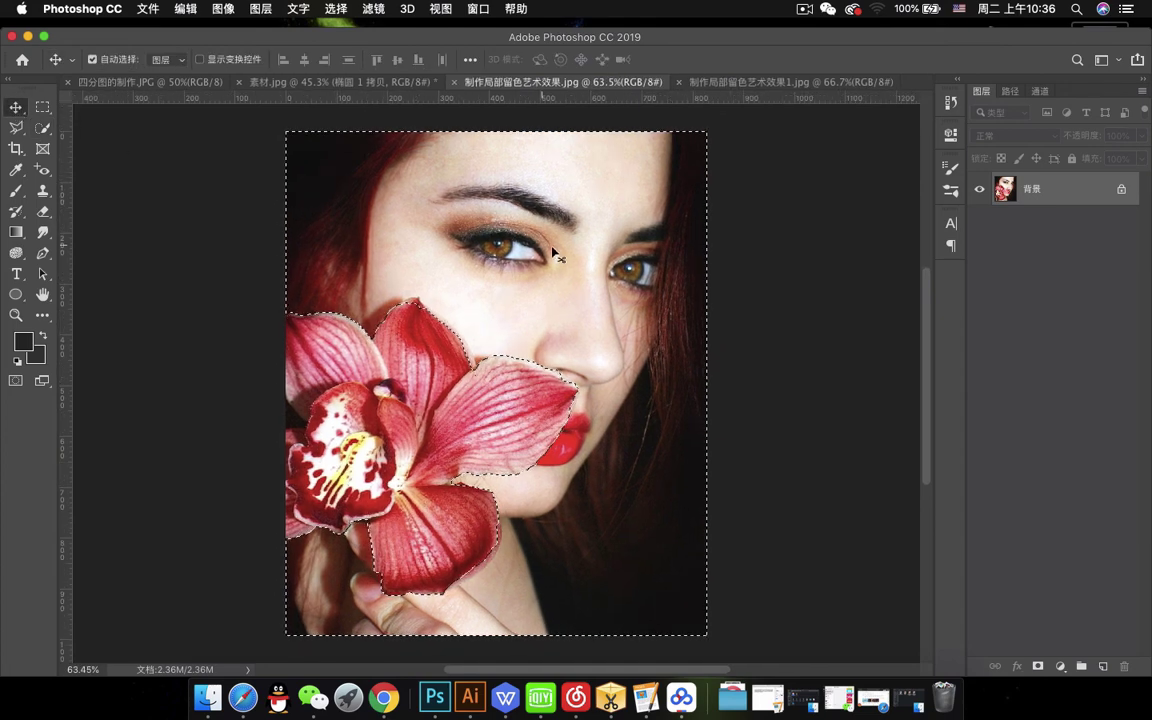
key(super+u)
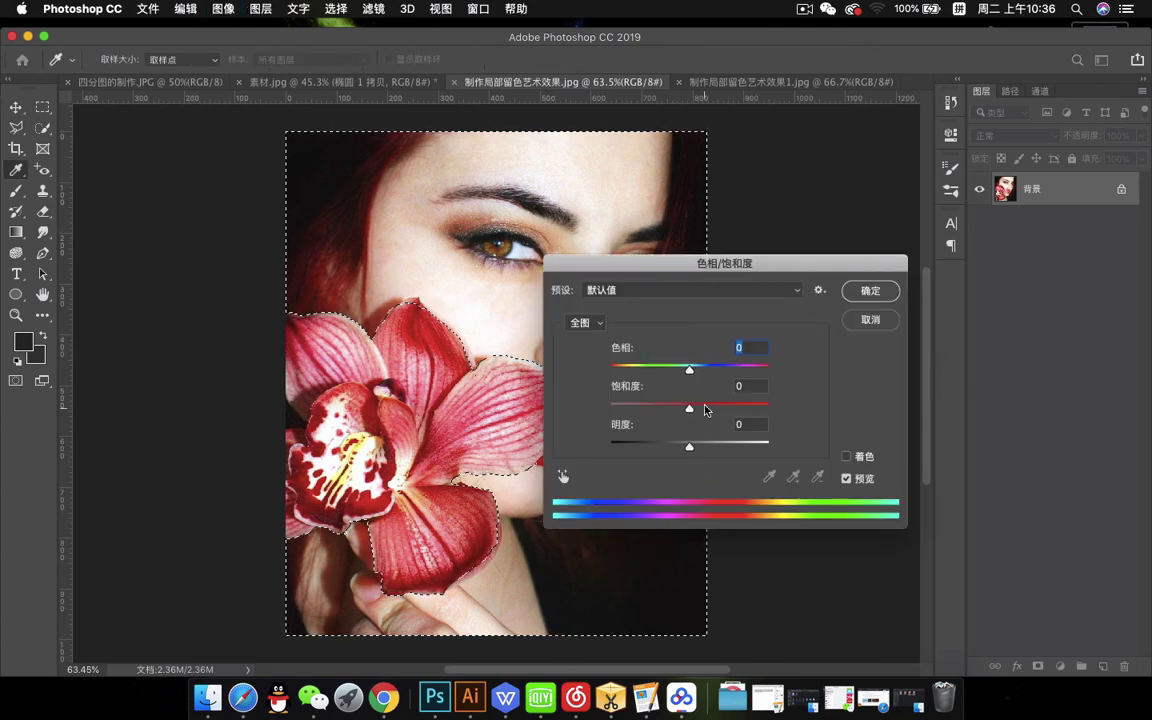
drag(762, 268, 940, 283)
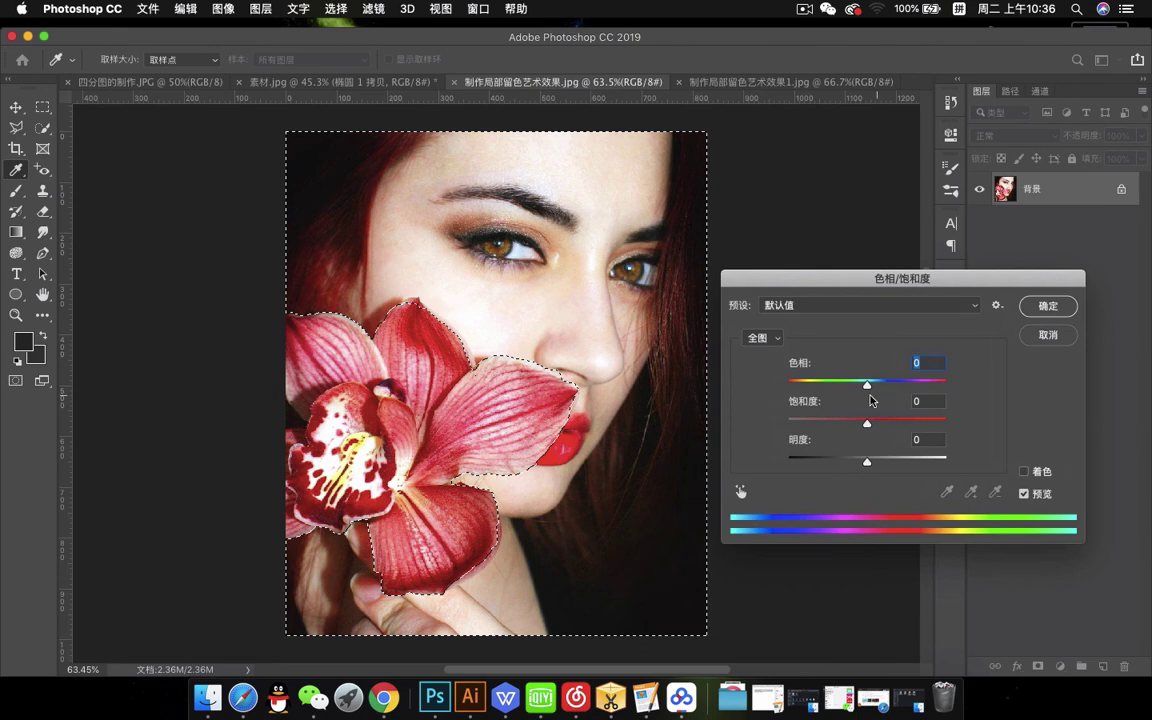
drag(867, 423, 816, 429)
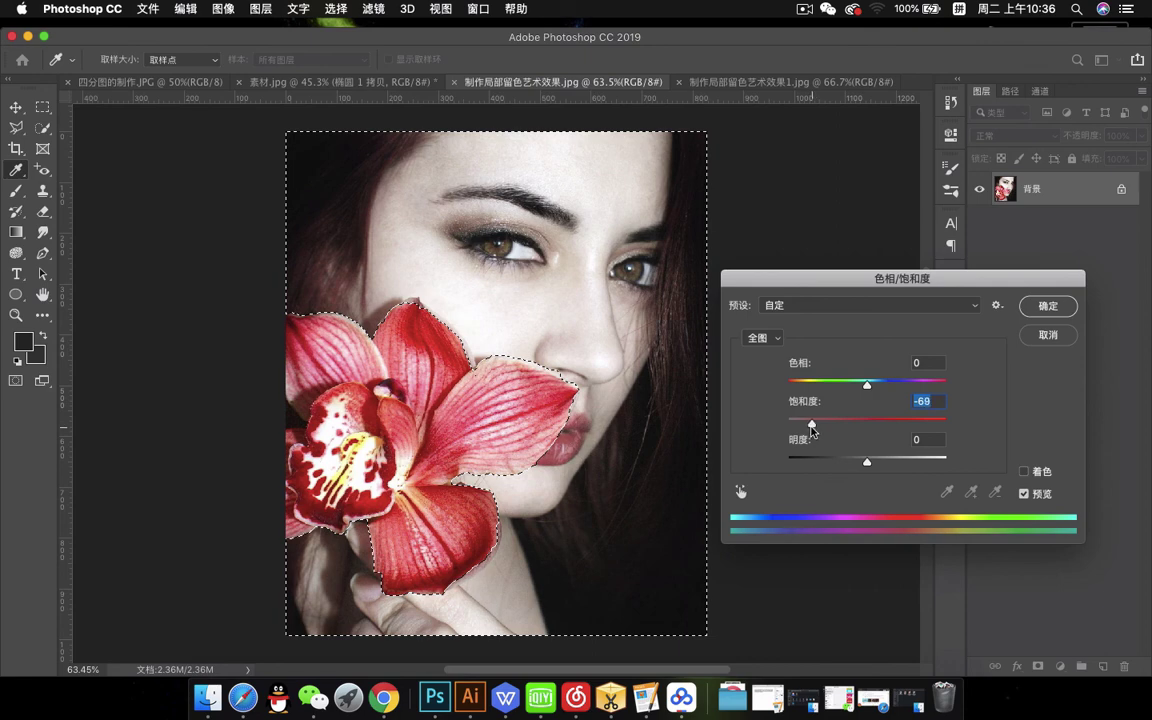
mouse_move(822, 435)
mouse_down()
mouse_move(770, 432)
mouse_move(805, 427)
mouse_up()
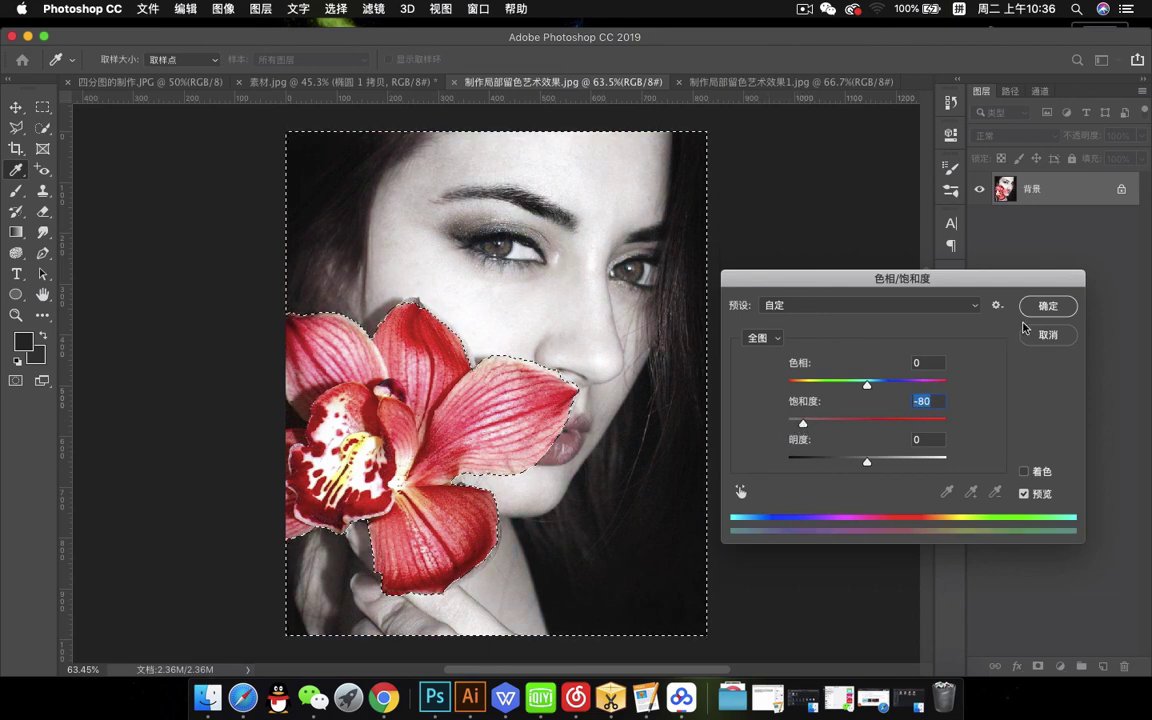
click(1045, 306)
key(super+d)
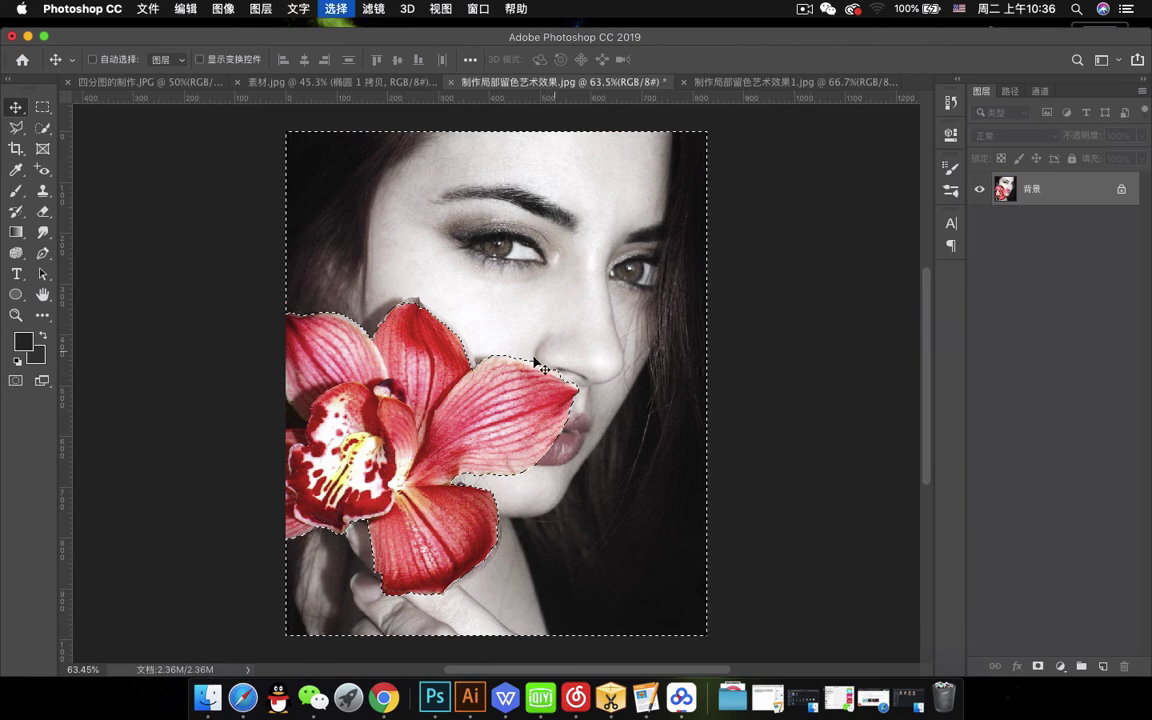
Compare the flower's colour in 制作局部留色艺术效果.jpg with the reference 制作局部留色艺术效果1.jpg
click(780, 84)
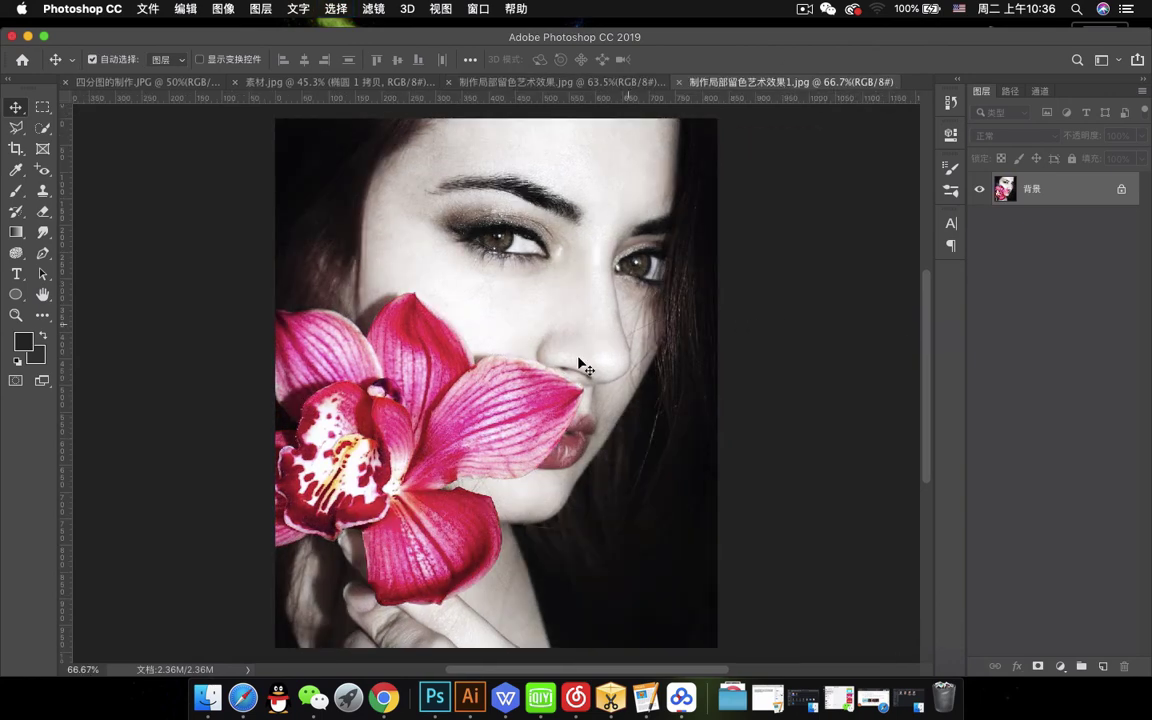
click(552, 79)
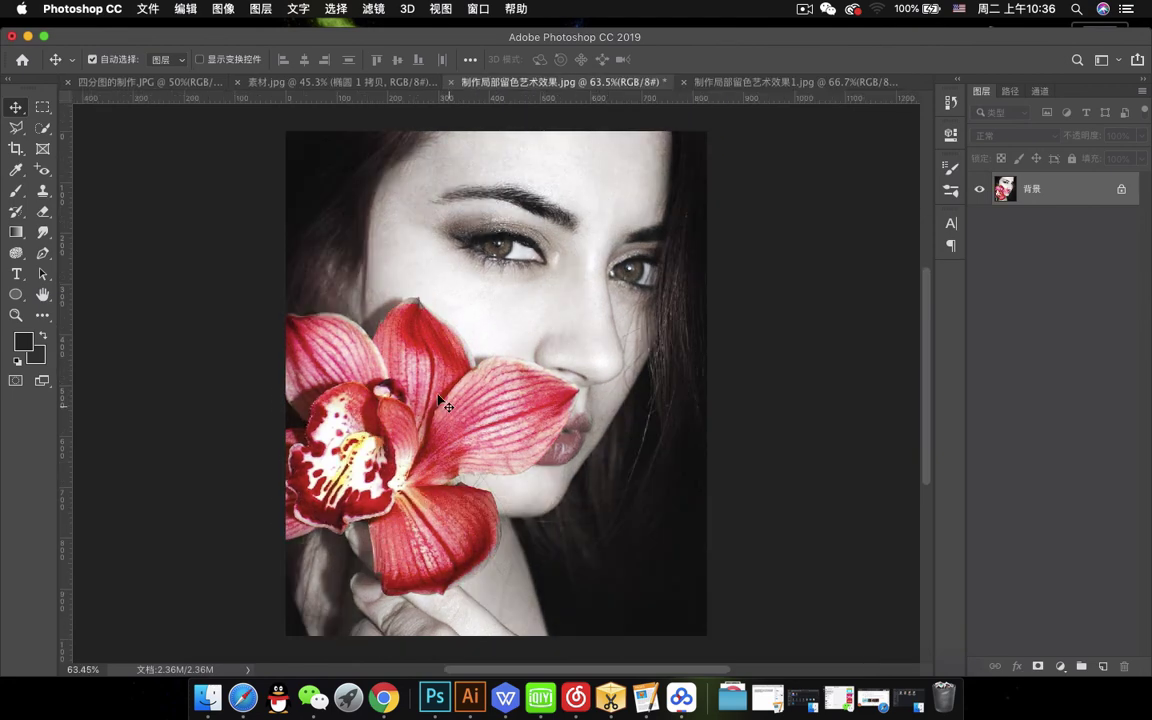
click(847, 82)
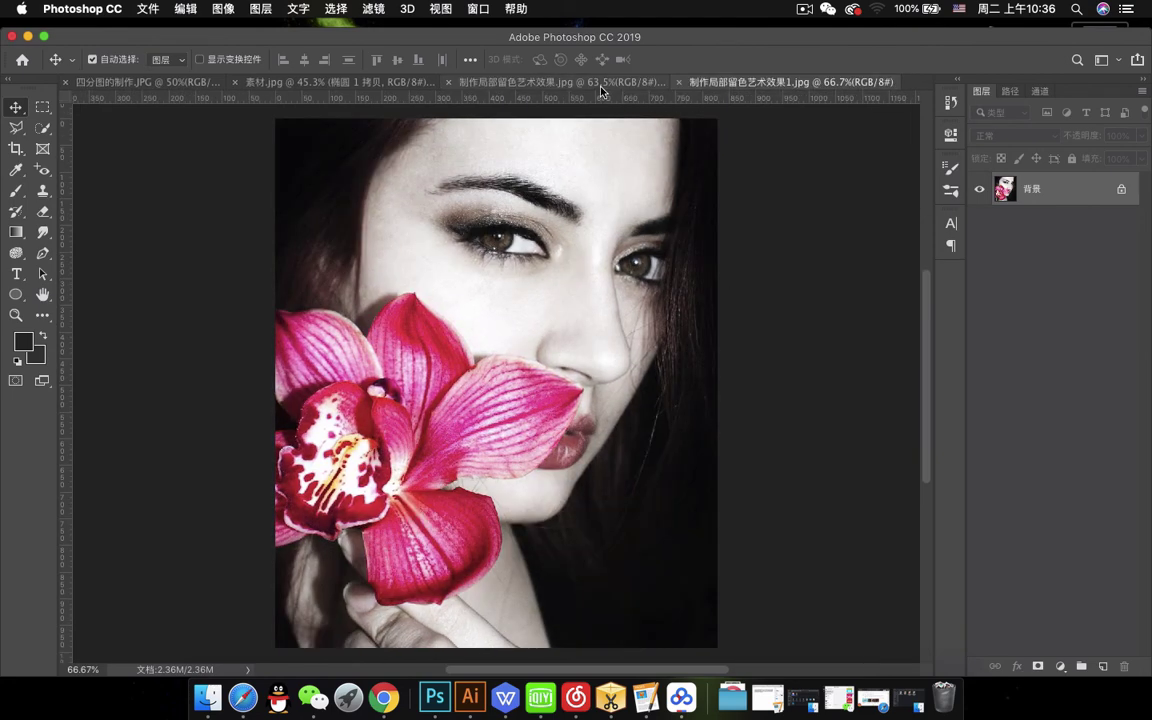
click(601, 86)
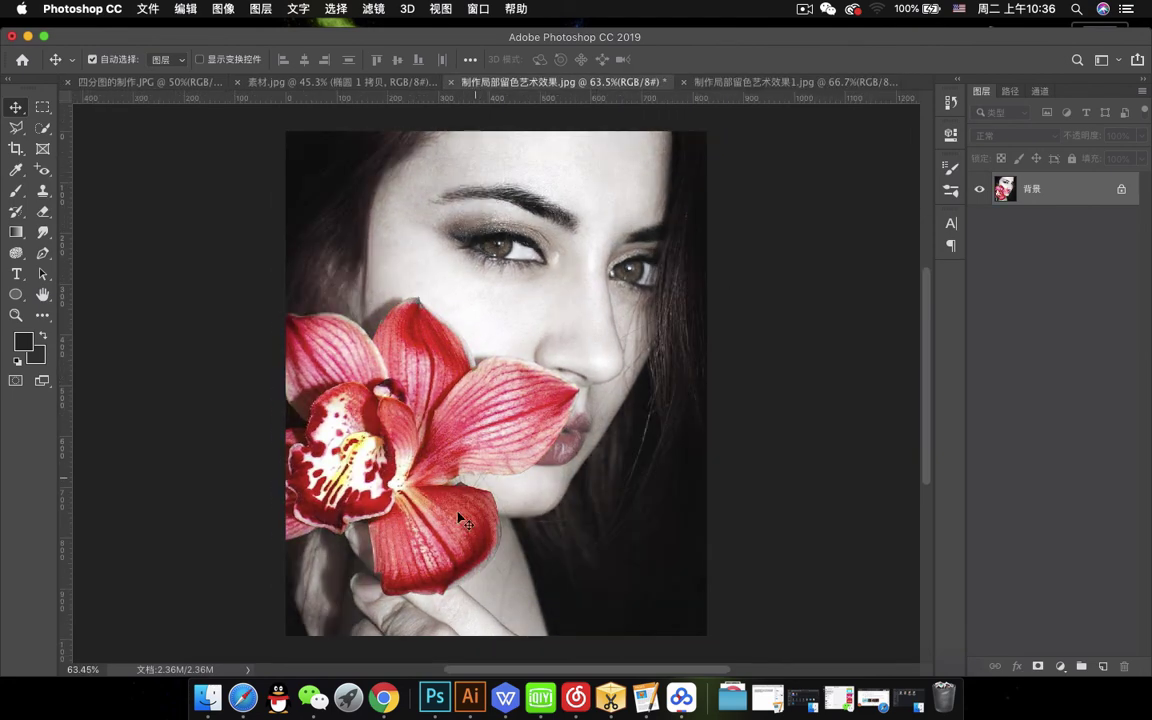
Select the whole flower, including all its petals and centre, with the Quick Selection tool
click(42, 127)
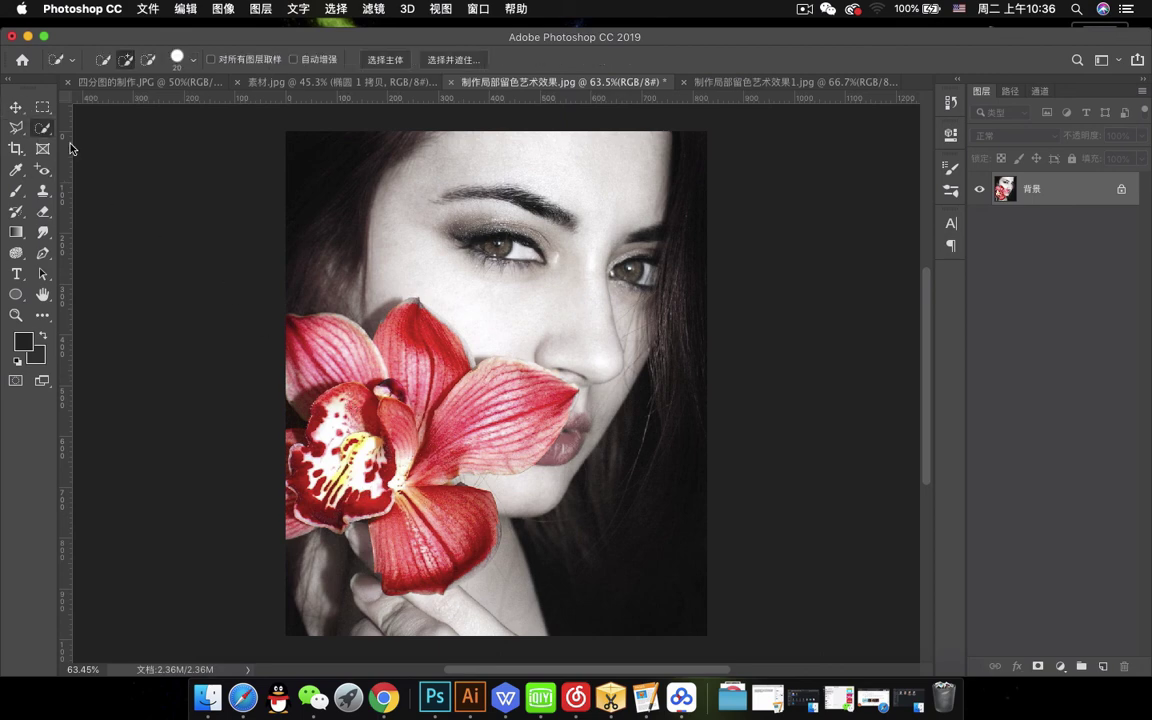
mouse_move(293, 330)
mouse_down()
mouse_move(377, 433)
mouse_move(322, 330)
mouse_up()
mouse_move(418, 336)
mouse_down()
mouse_move(481, 402)
mouse_move(545, 403)
mouse_move(545, 417)
mouse_move(536, 425)
mouse_move(533, 391)
mouse_move(478, 371)
mouse_up()
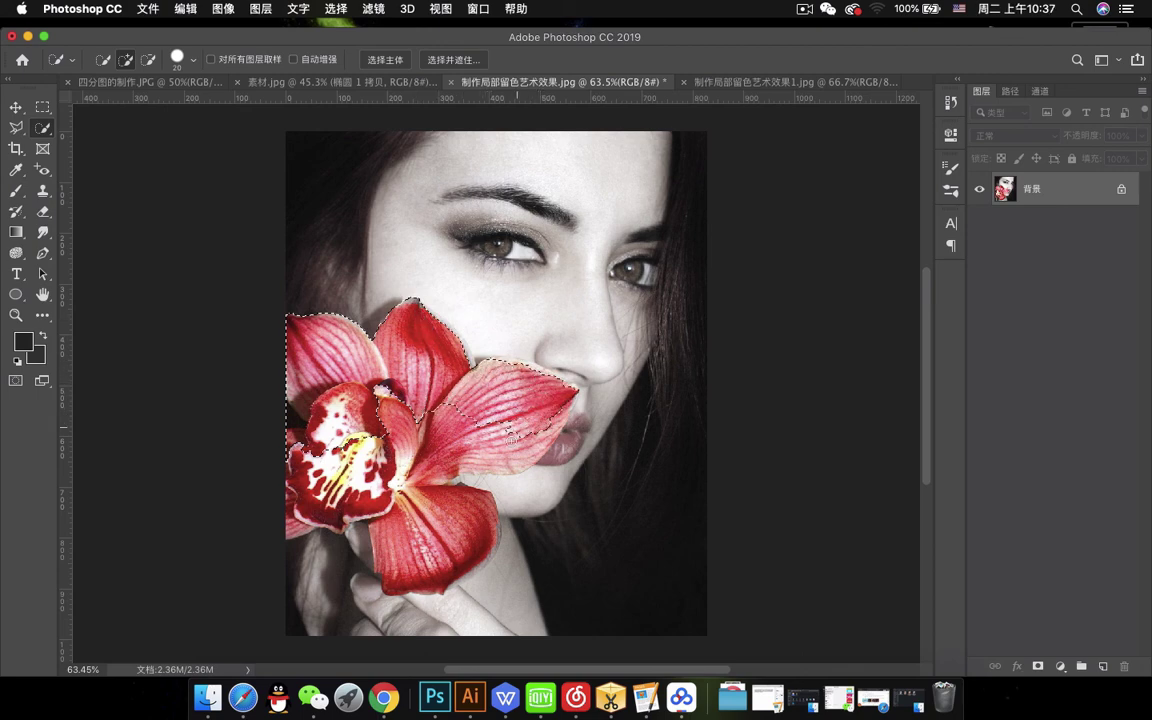
drag(509, 437, 553, 414)
mouse_move(518, 463)
mouse_down()
mouse_move(420, 474)
mouse_move(415, 493)
mouse_move(450, 519)
mouse_move(477, 510)
mouse_move(471, 502)
mouse_move(477, 546)
mouse_move(411, 584)
mouse_move(395, 584)
mouse_move(351, 493)
mouse_move(281, 525)
mouse_up()
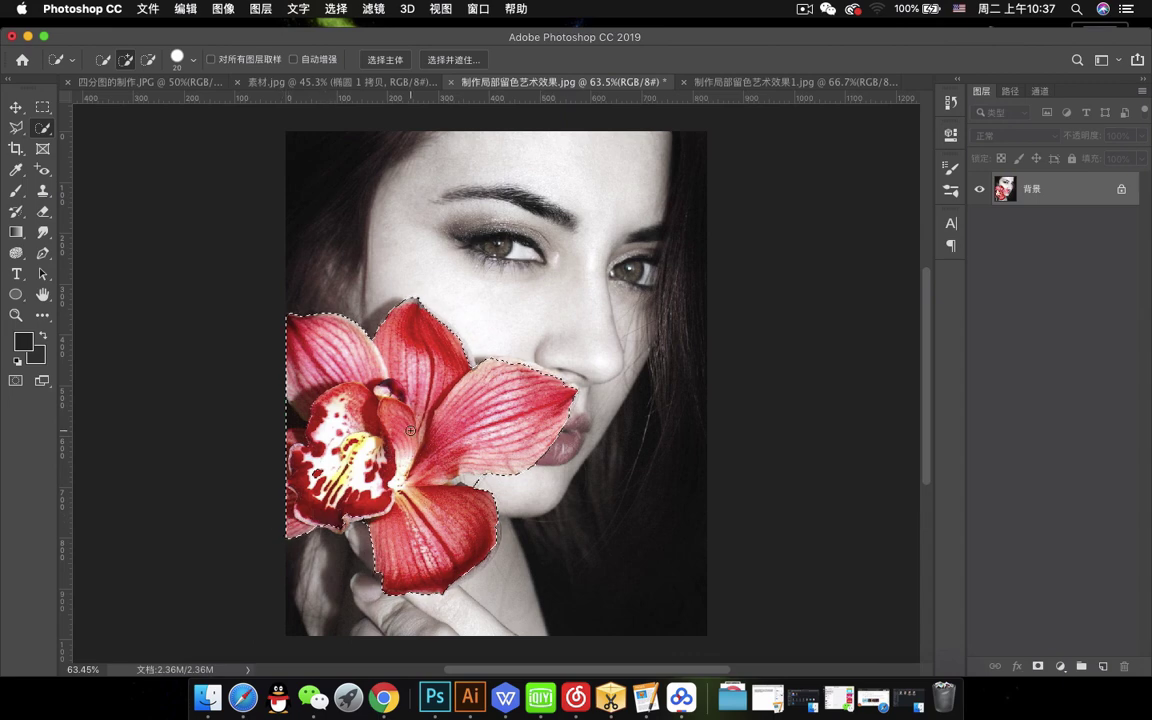
Shift the selected flower's hue to -24 with Hue/Saturation, and deselect it
key(super+u)
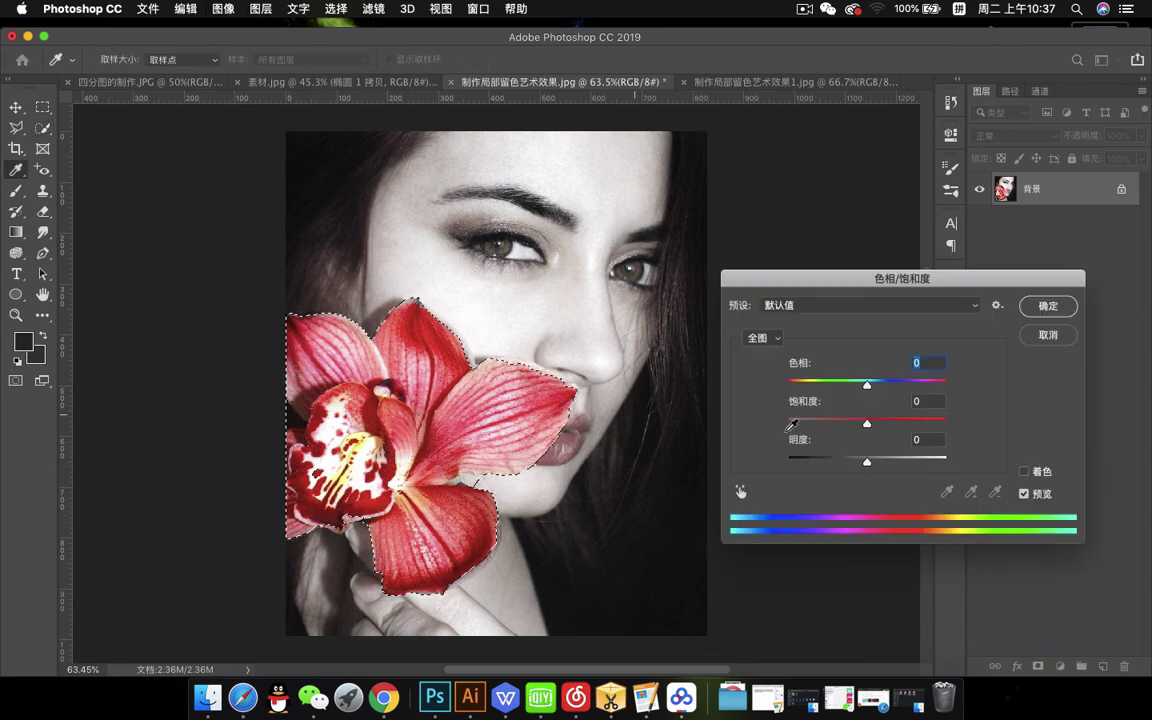
drag(870, 390, 846, 391)
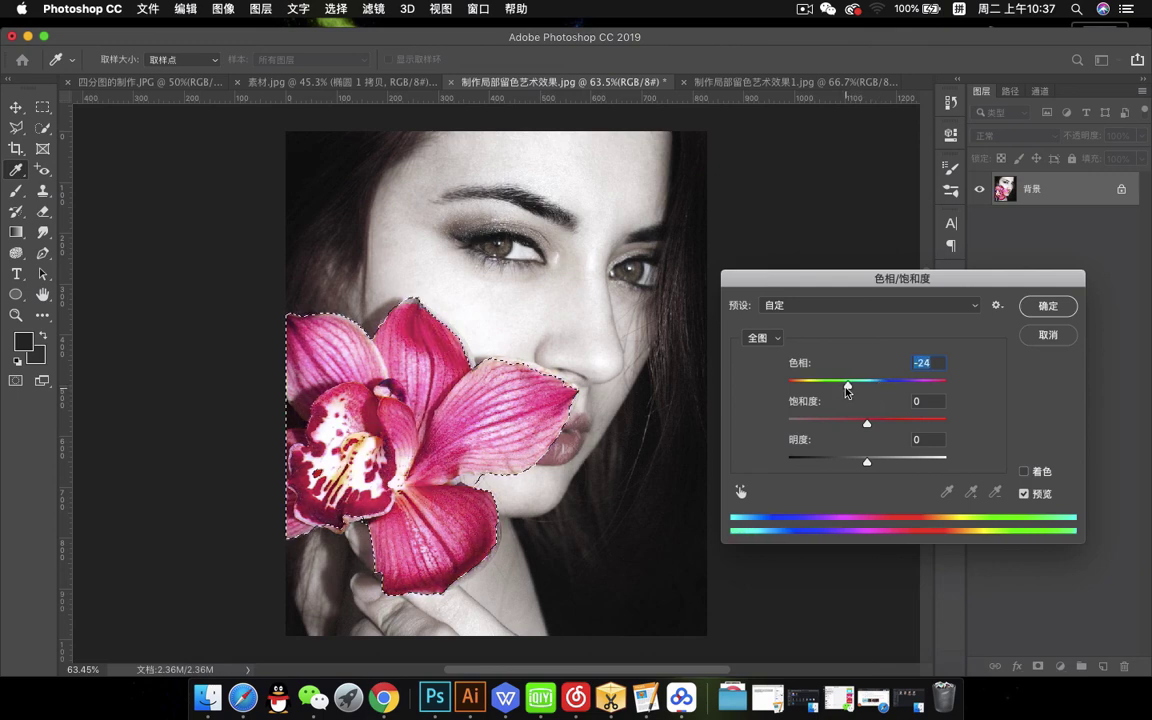
click(1047, 306)
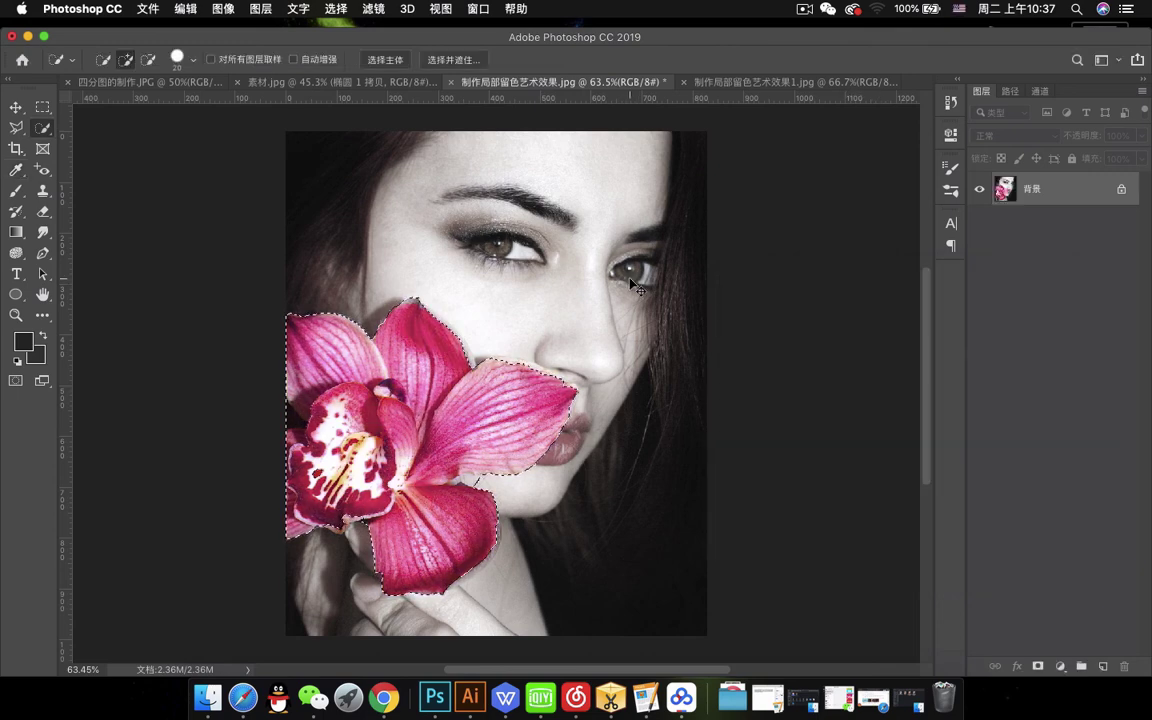
key(super+d)
Compare the recoloured flower portrait with its reference 制作局部留色艺术效果1.jpg, and review the four-part portrait 素材.jpg against 四分图的制作.JPG
scroll(379, 406, down, 3)
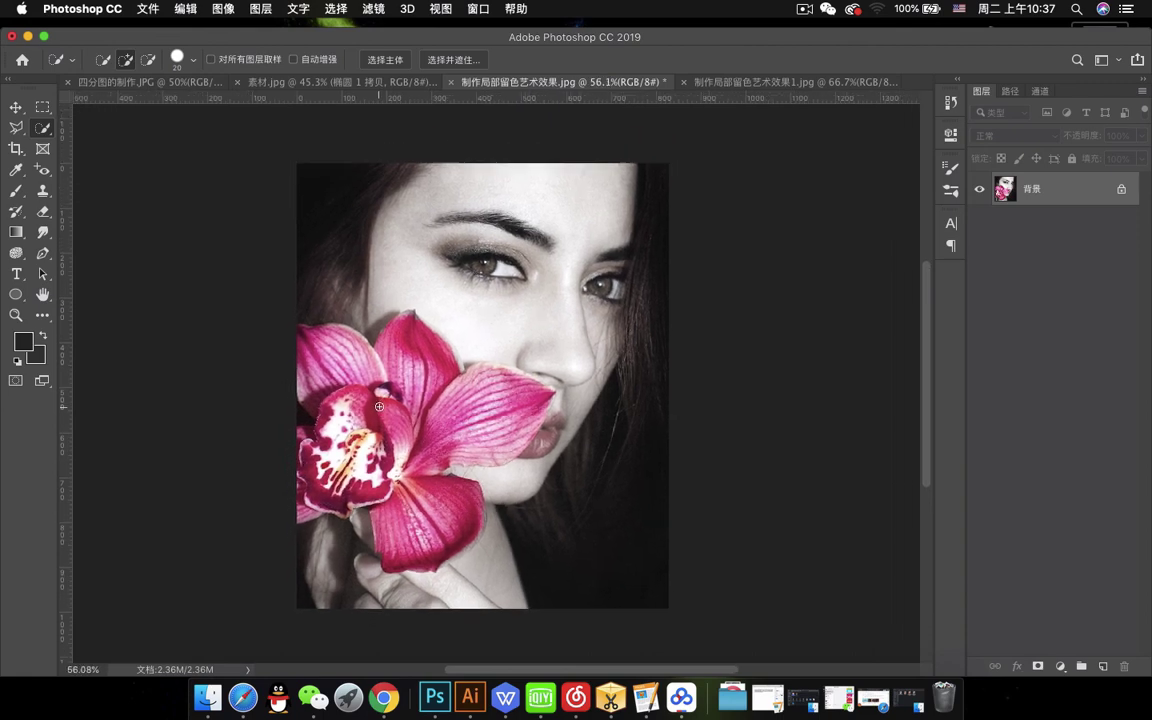
click(755, 86)
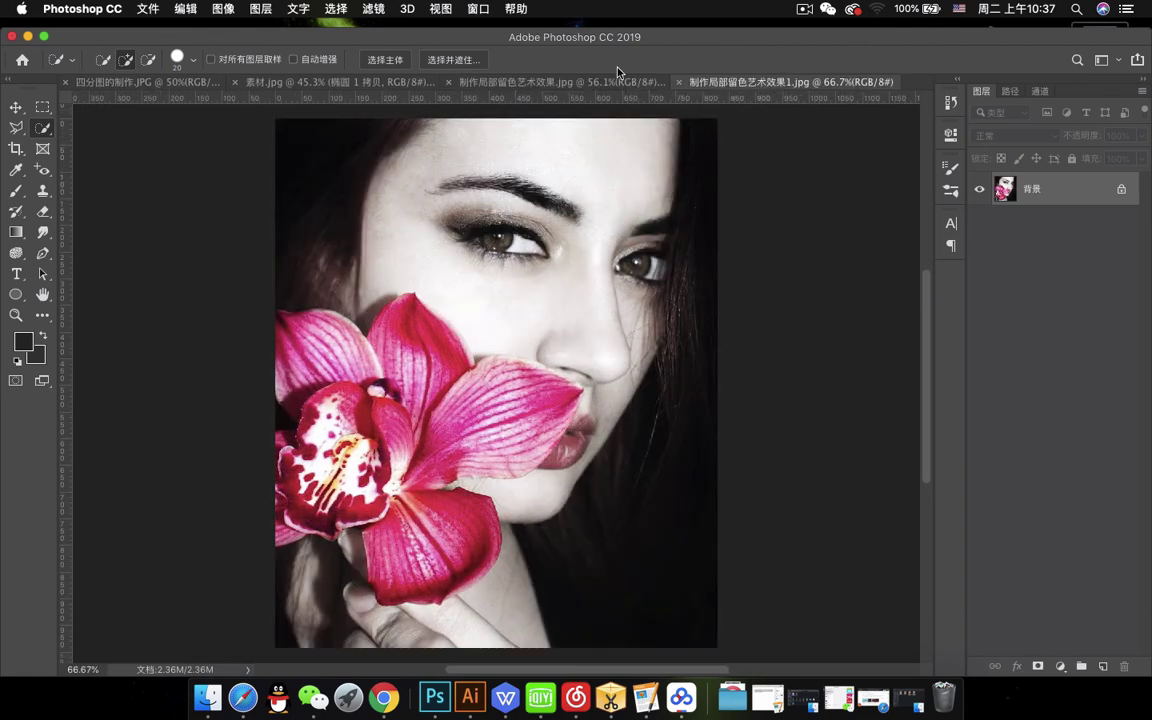
click(603, 84)
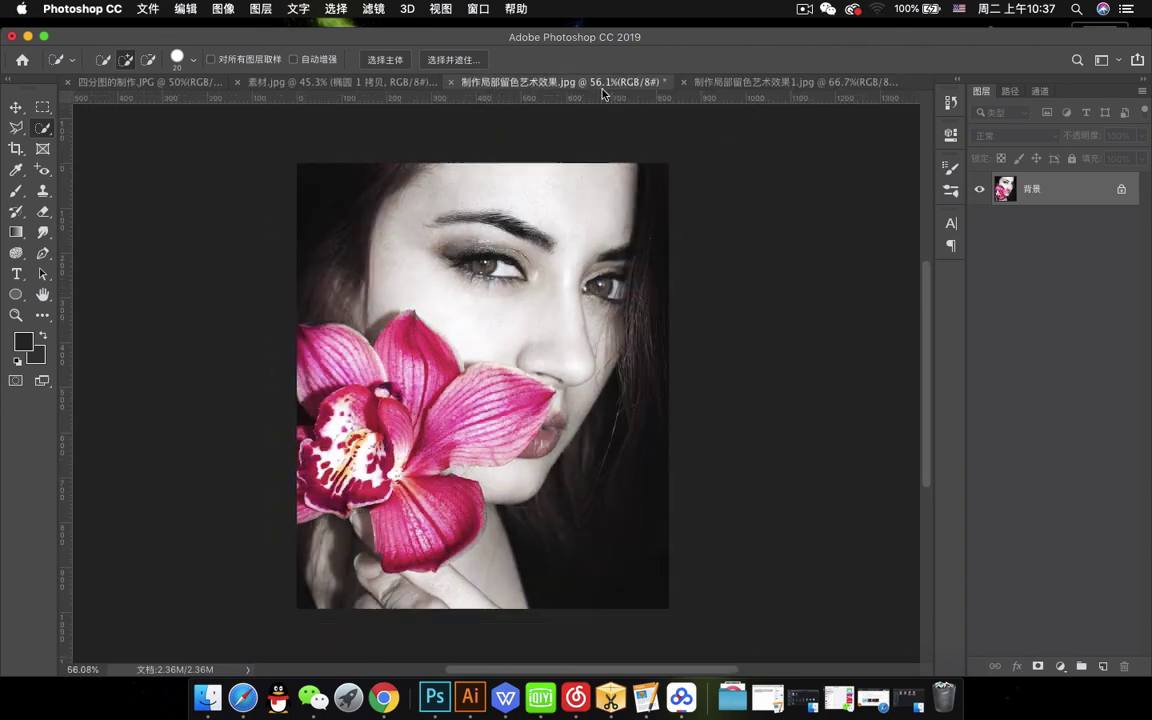
click(266, 81)
click(147, 88)
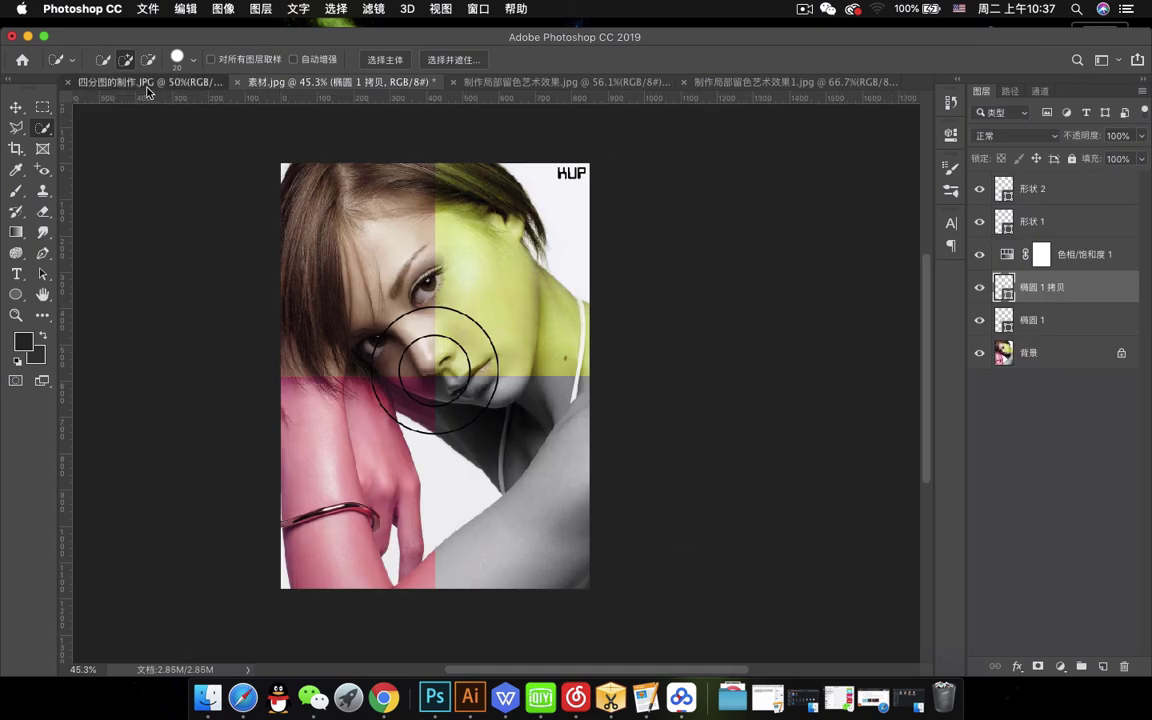
click(357, 79)
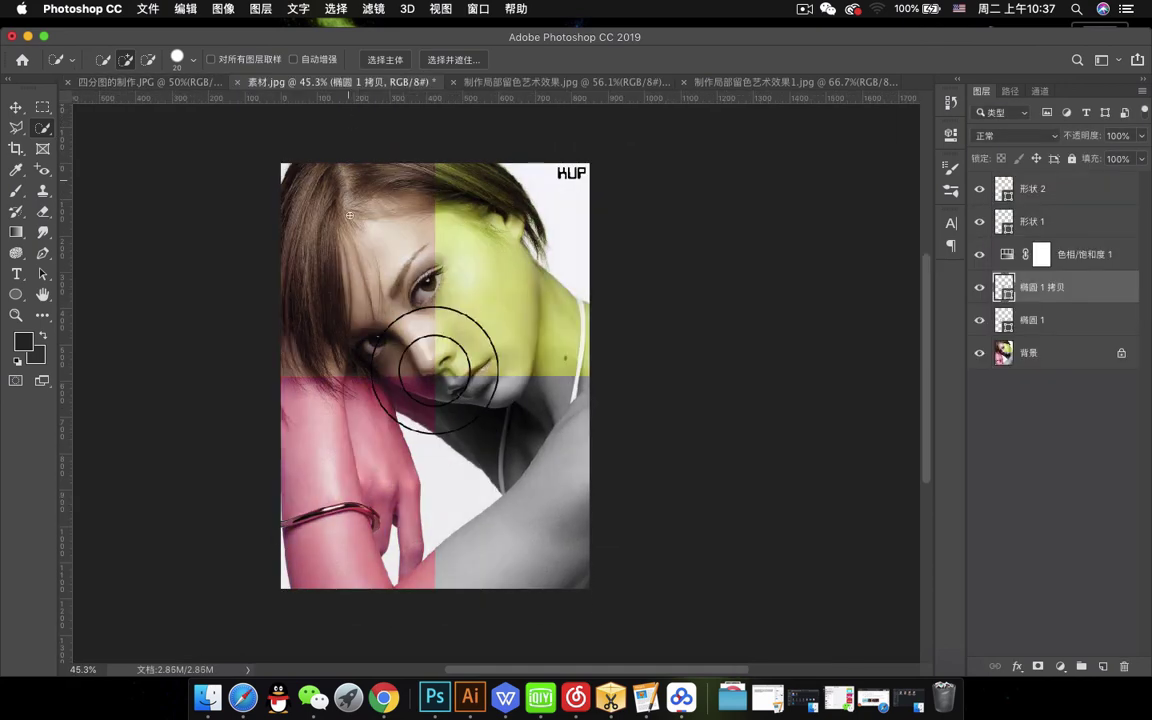